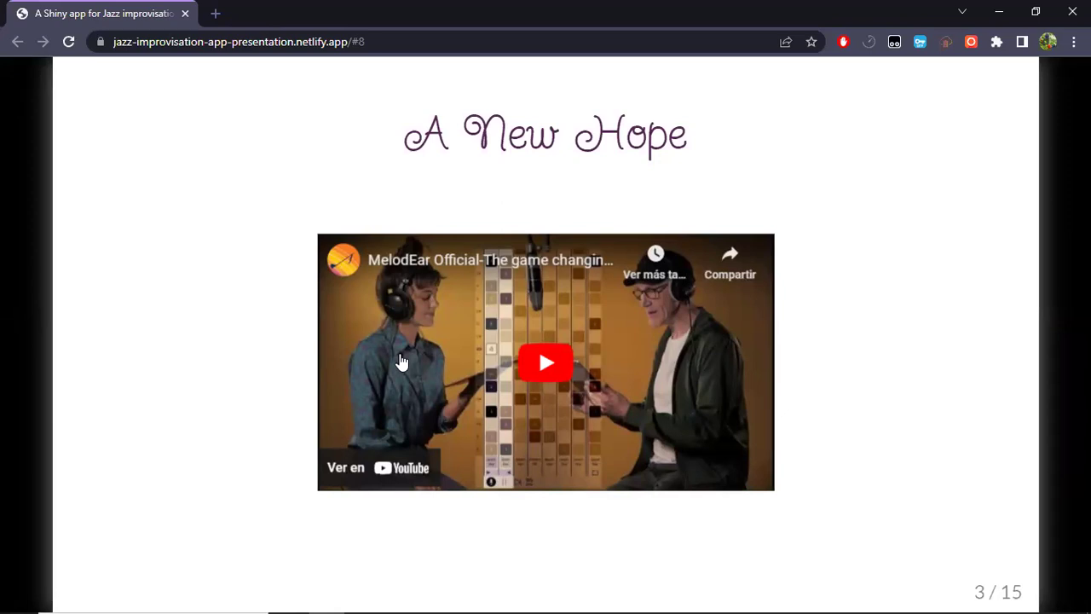
- Play the embedded MelodEar video in full screen and skip ahead to about 0:25
left_click(535, 358)
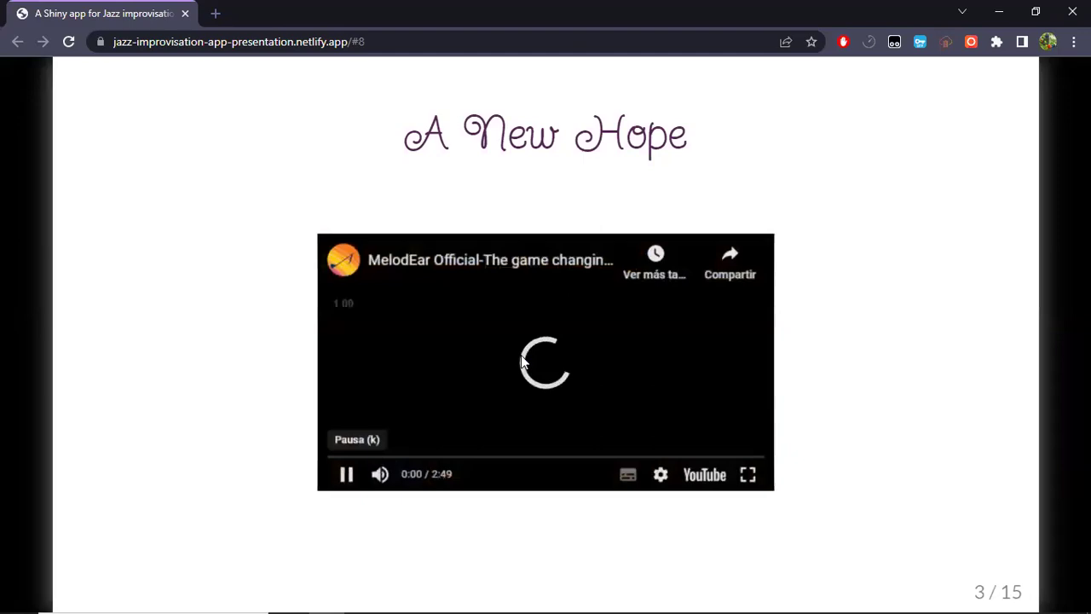
double_click(520, 354)
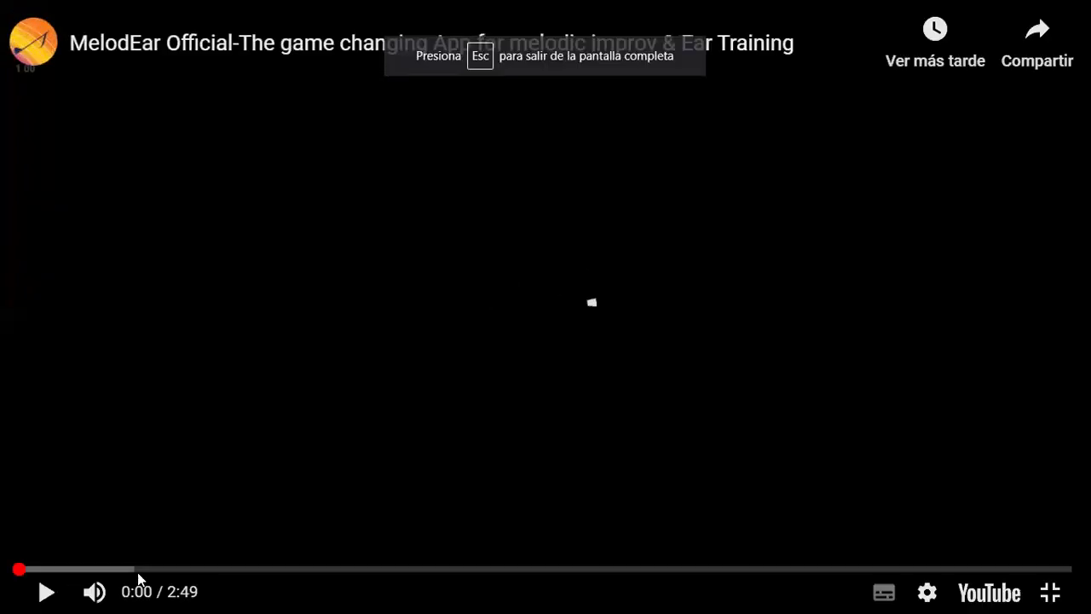
left_click_drag(137, 569, 253, 401)
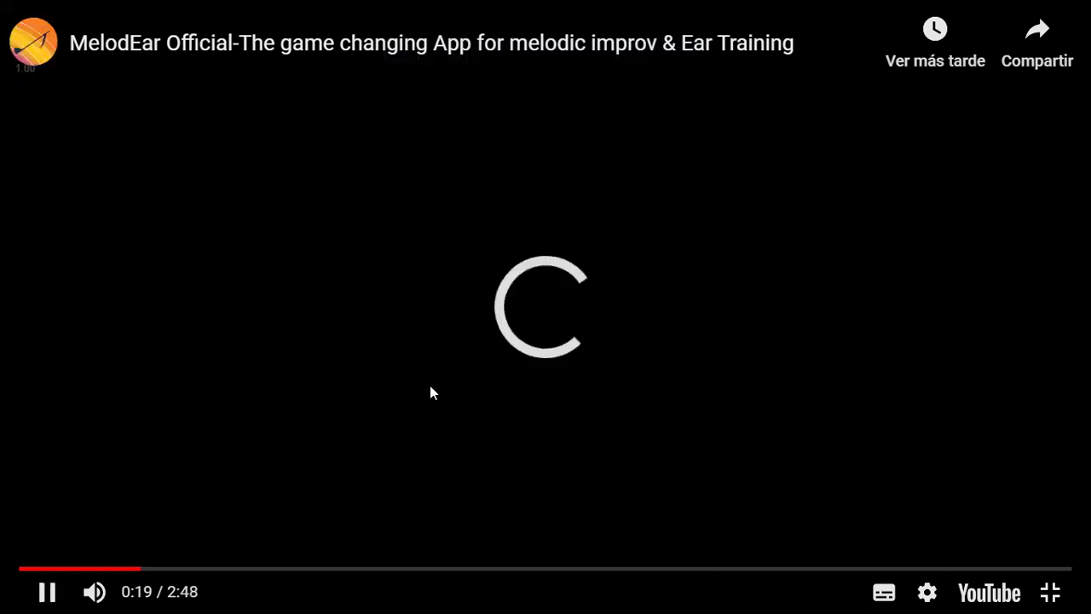
left_click(181, 570)
left_click(266, 383)
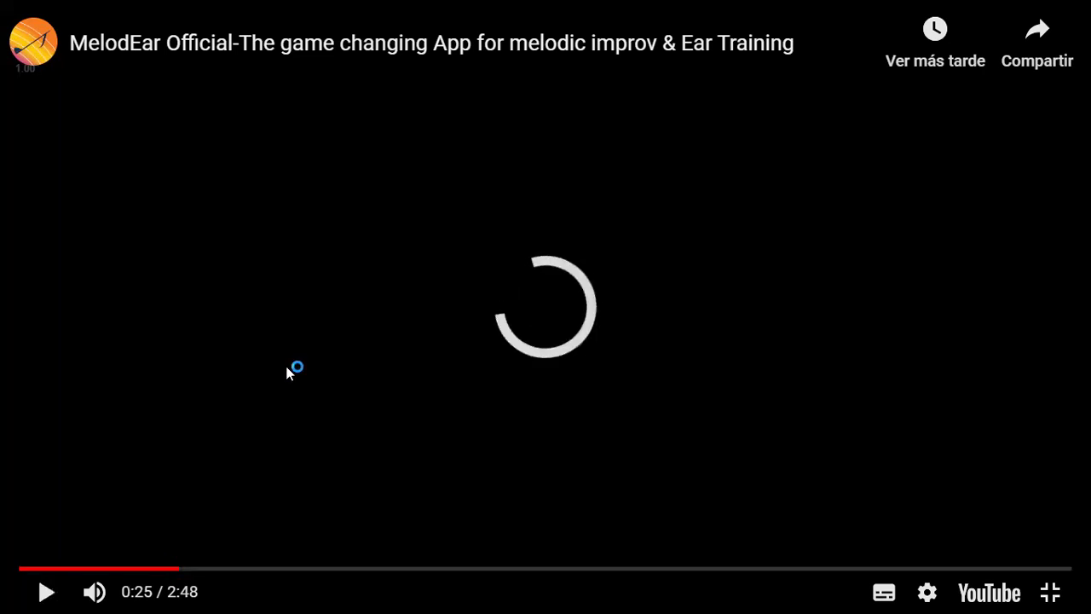
- Reopen the MelodEar video in full screen, rewind it by two 5-second jumps, and pause and resume playback
key("Escape")
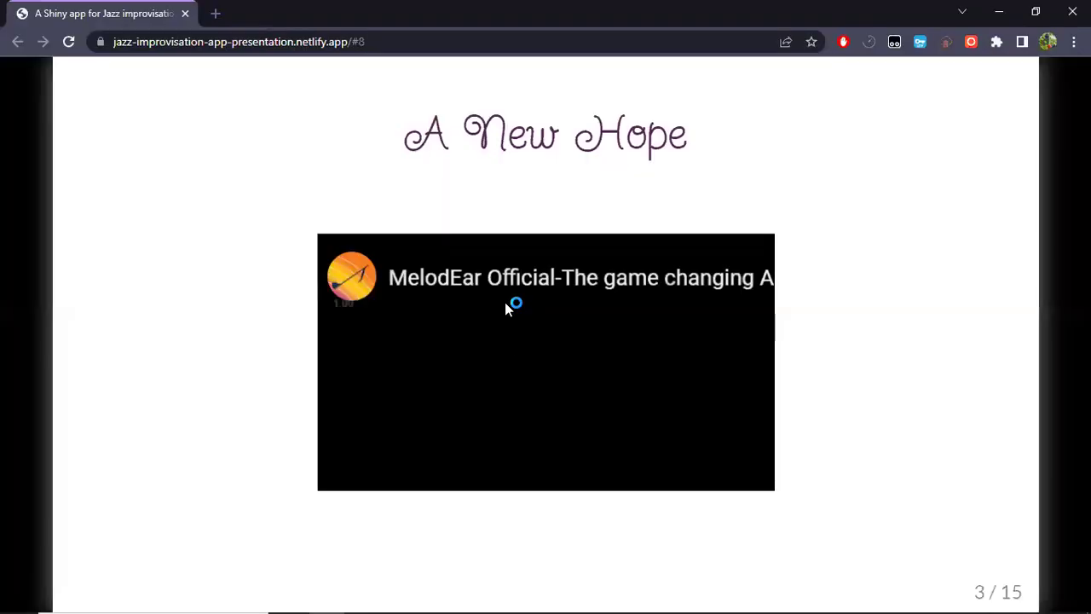
double_click(480, 393)
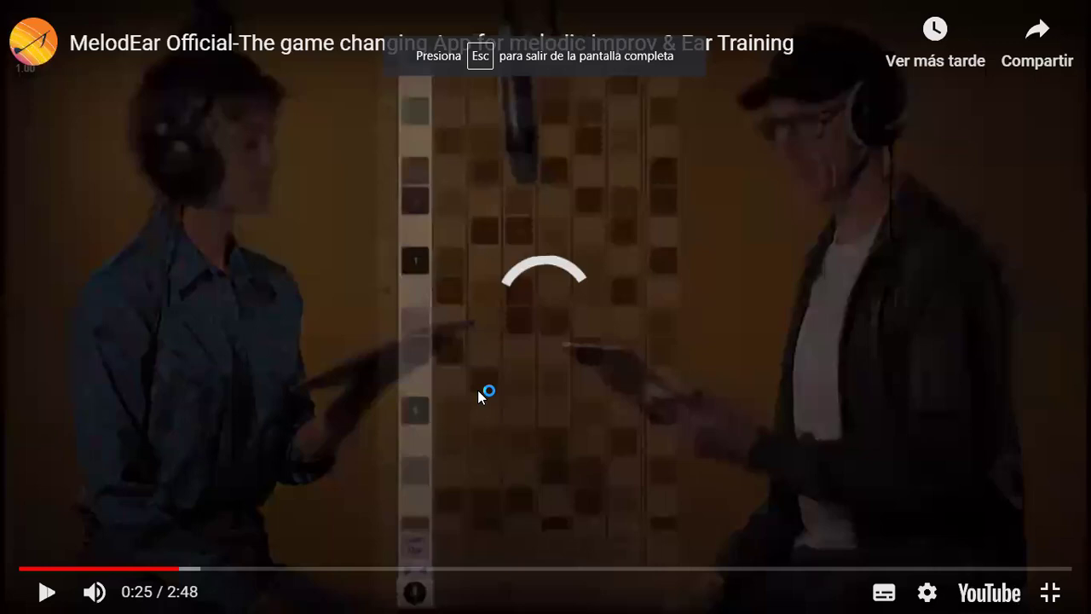
key("Left")
key("Left")
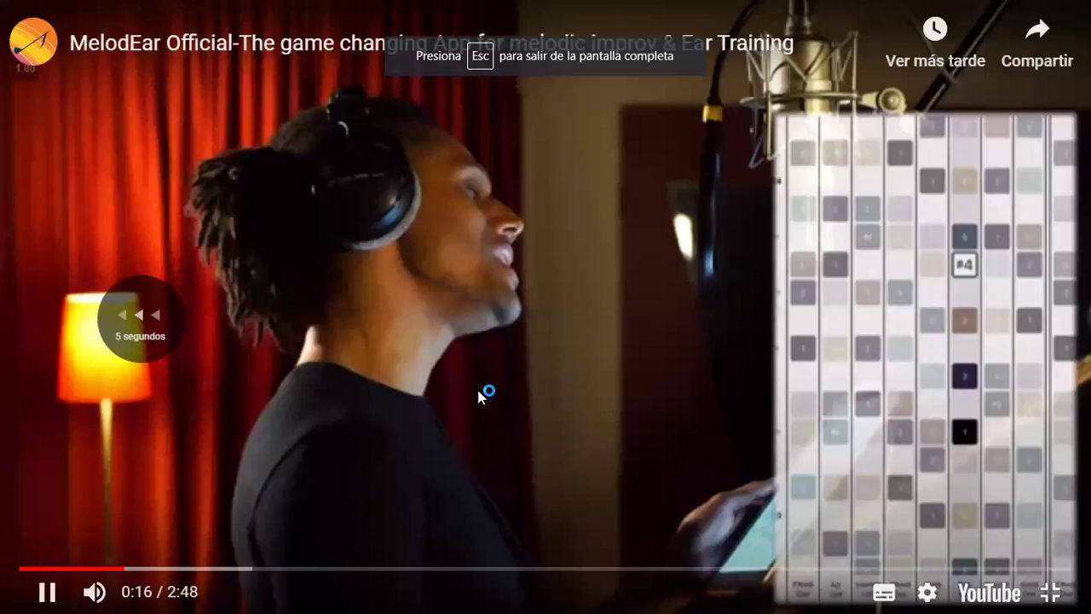
key("space")
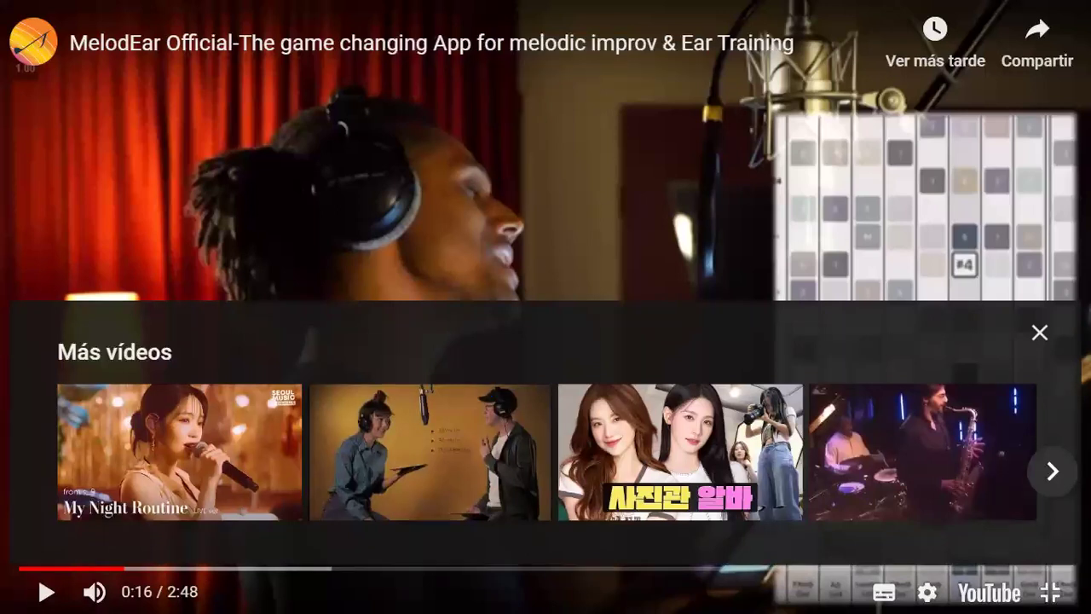
key("space")
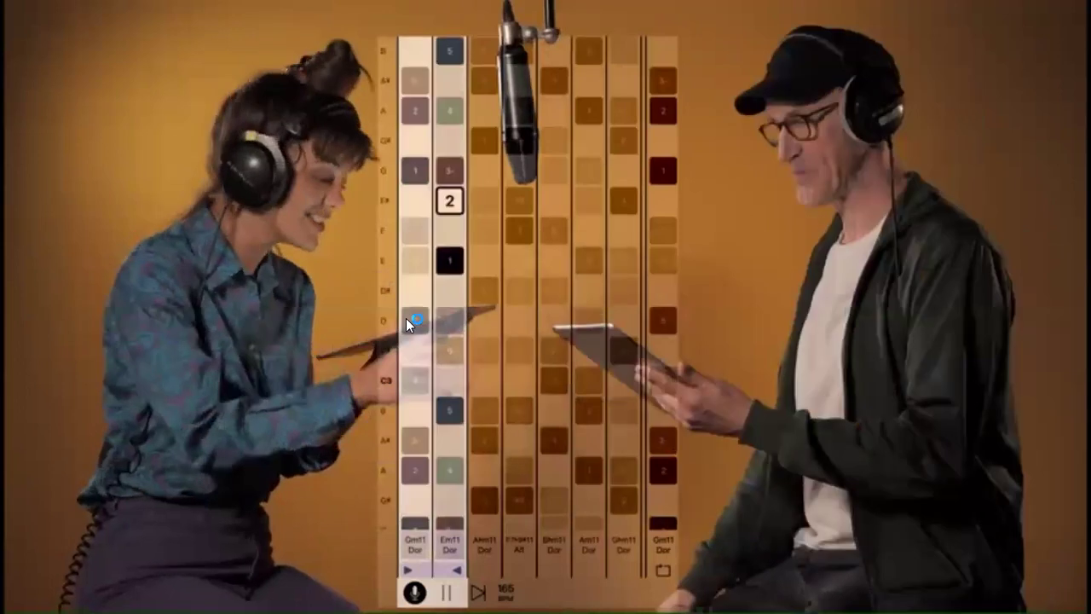
- Rewind the video to 0:46, leave it paused and exit full screen
key("Left")
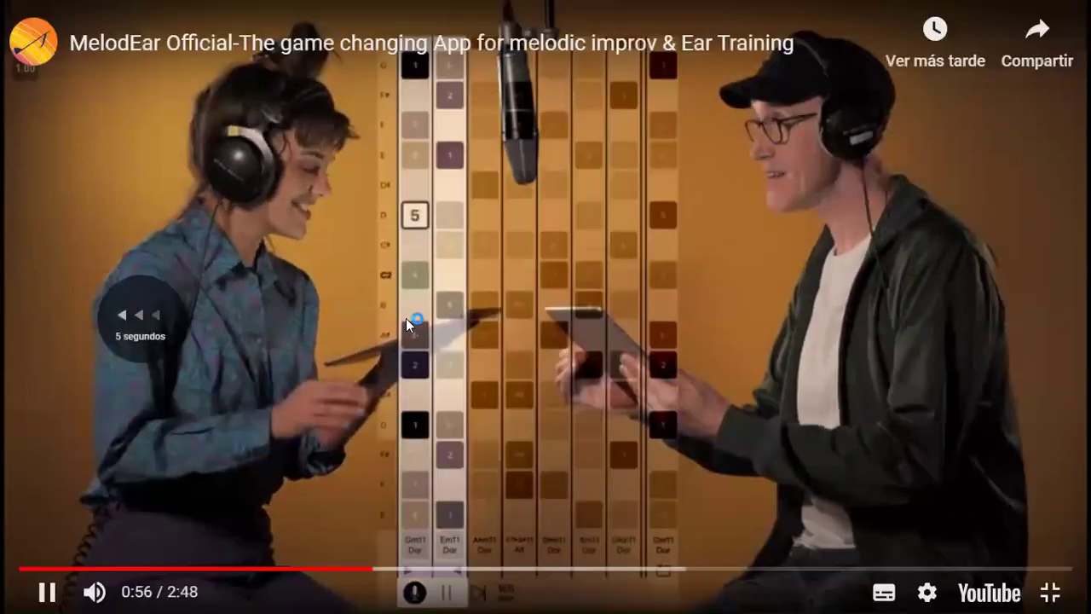
key("Left")
key("space")
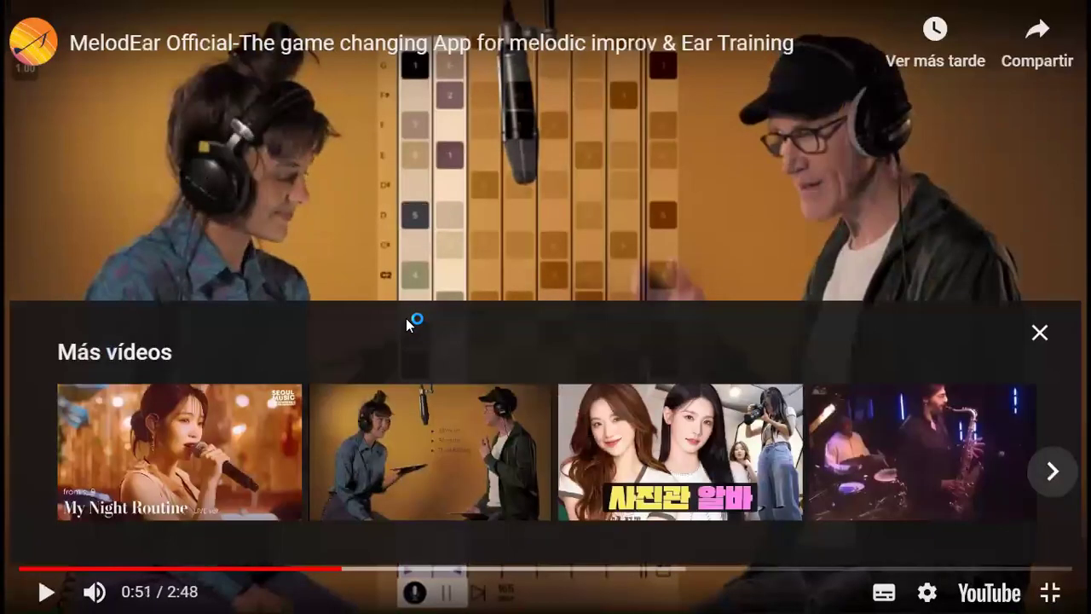
key("Left")
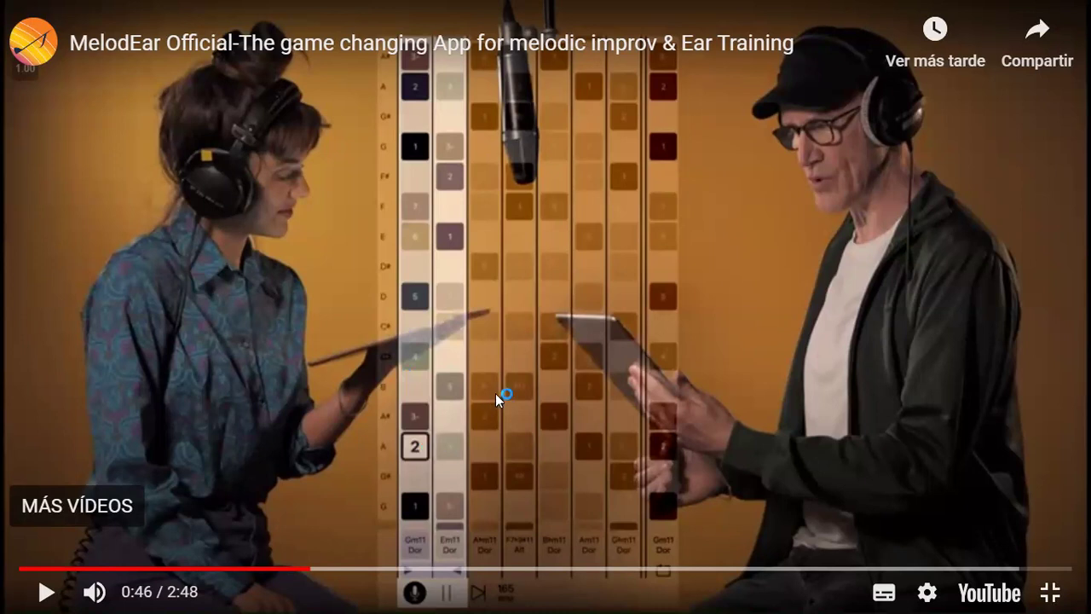
key("Escape")
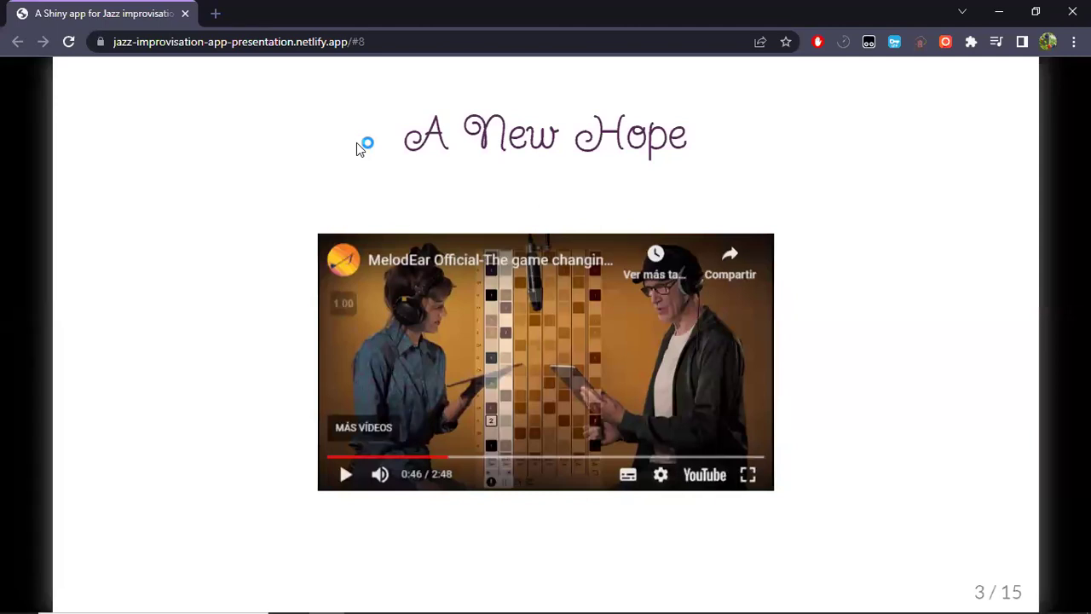
- Advance through the "But ..." slide until the "Therefore ..." image is revealed
key("Right")
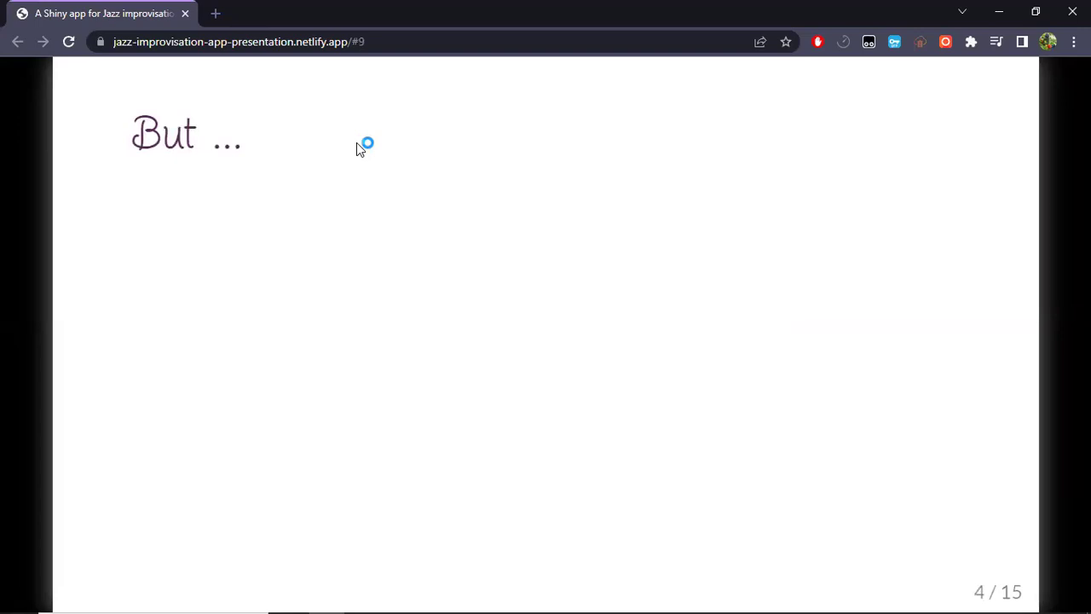
key("Right")
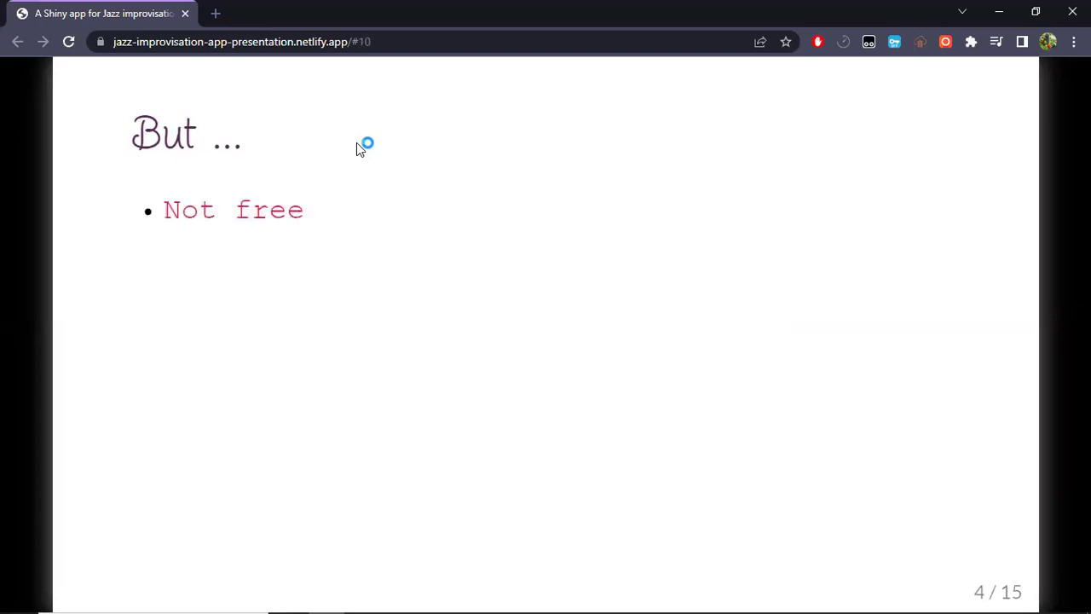
key("Right")
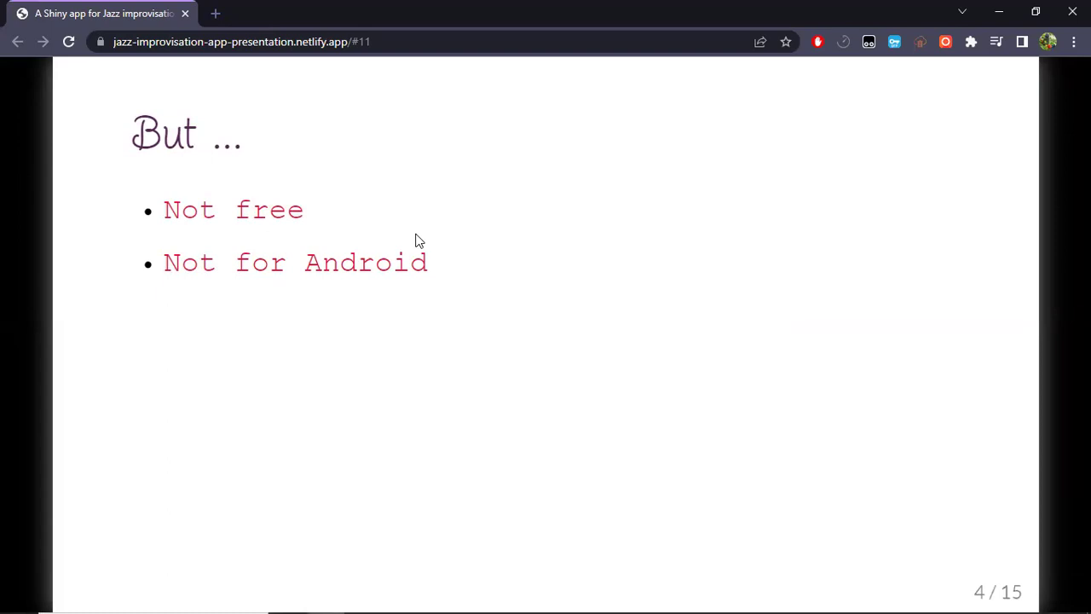
key("Right")
key("Right")
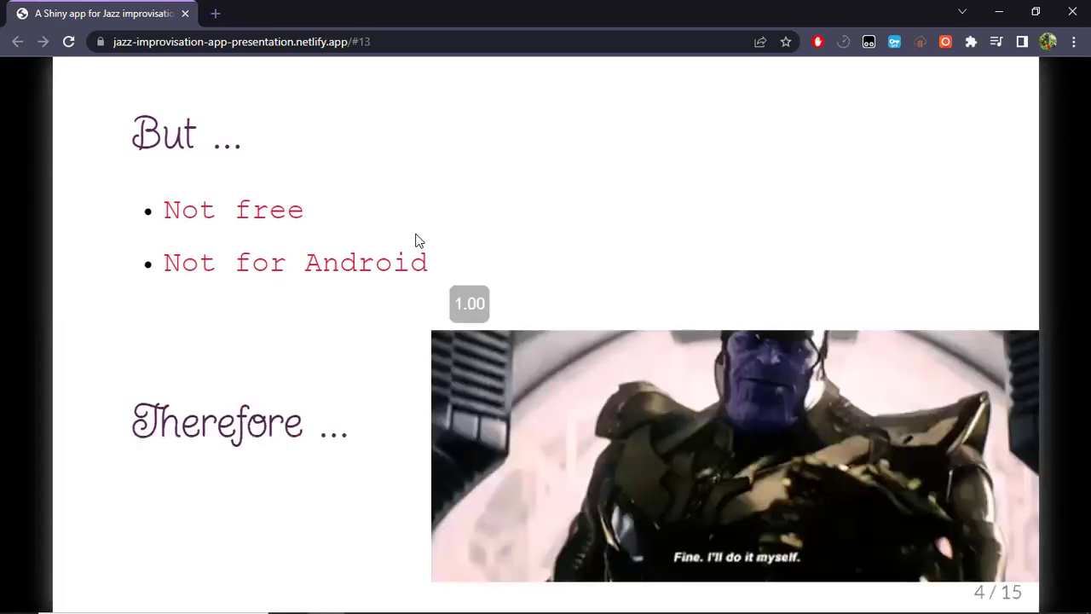
- Go back to the "A New Hope" slide with the embedded video
key("Left")
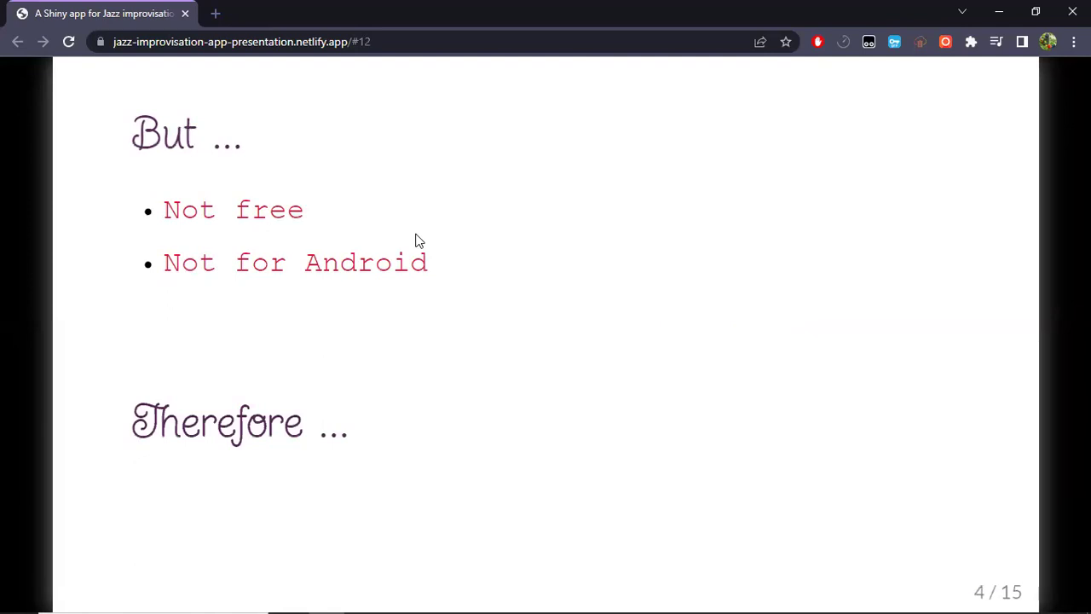
key("Left")
key("Left")
key("Left")
key("Left")
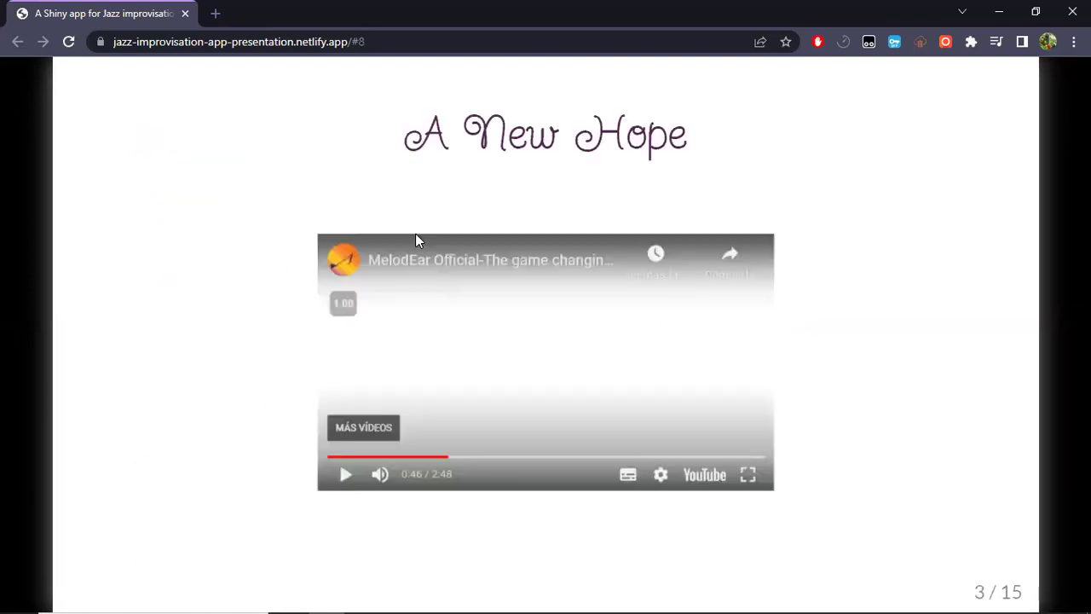
- Open the MelodEar video on YouTube in a separate tab, select its web address and close that tab
middle_click(469, 270)
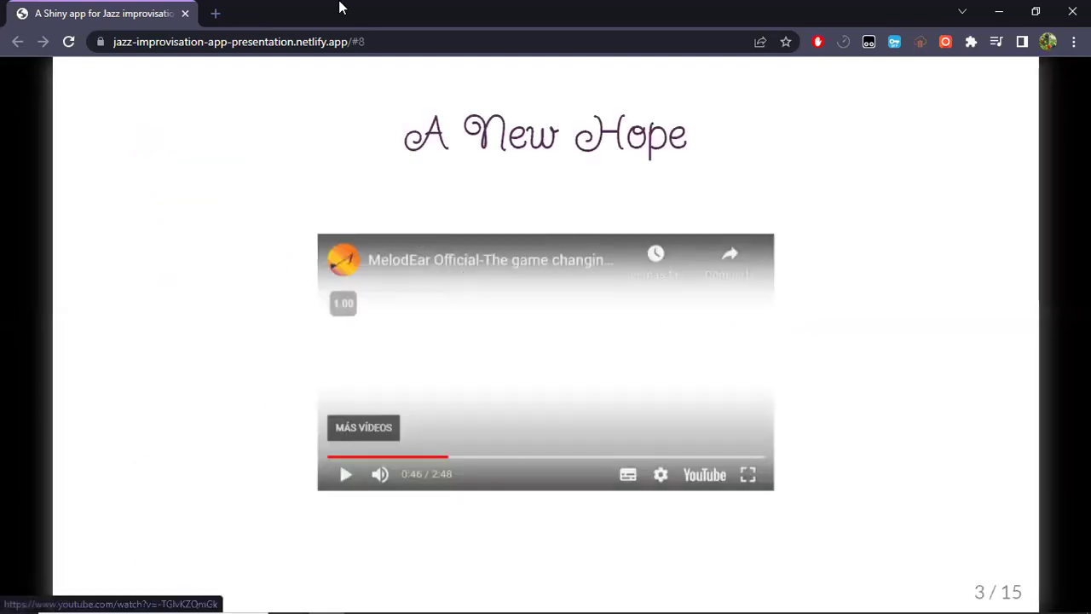
right_click(332, 7)
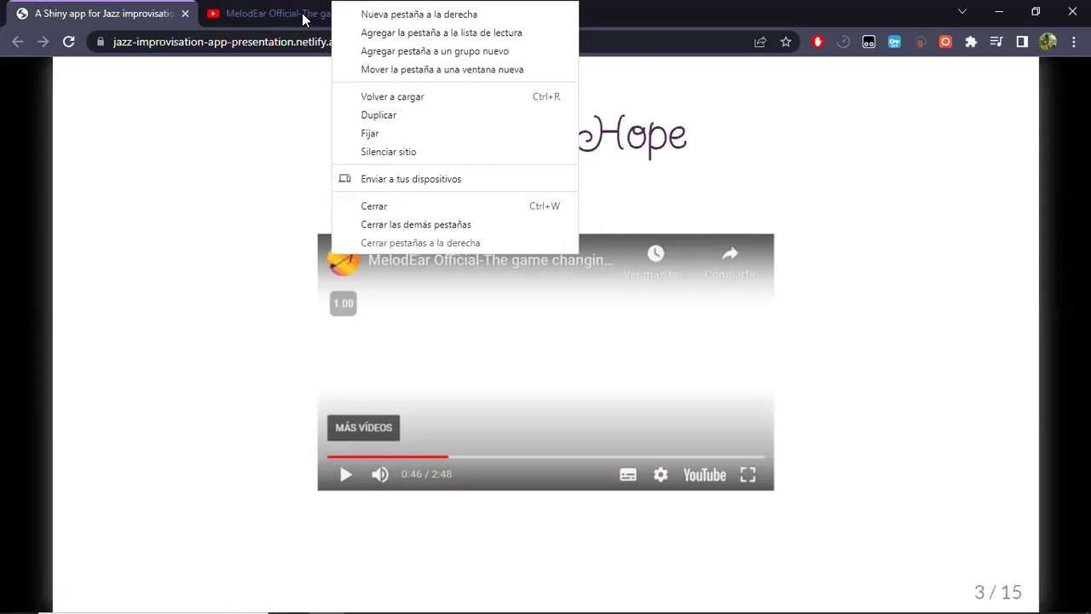
left_click(309, 39)
key("ctrl+Tab")
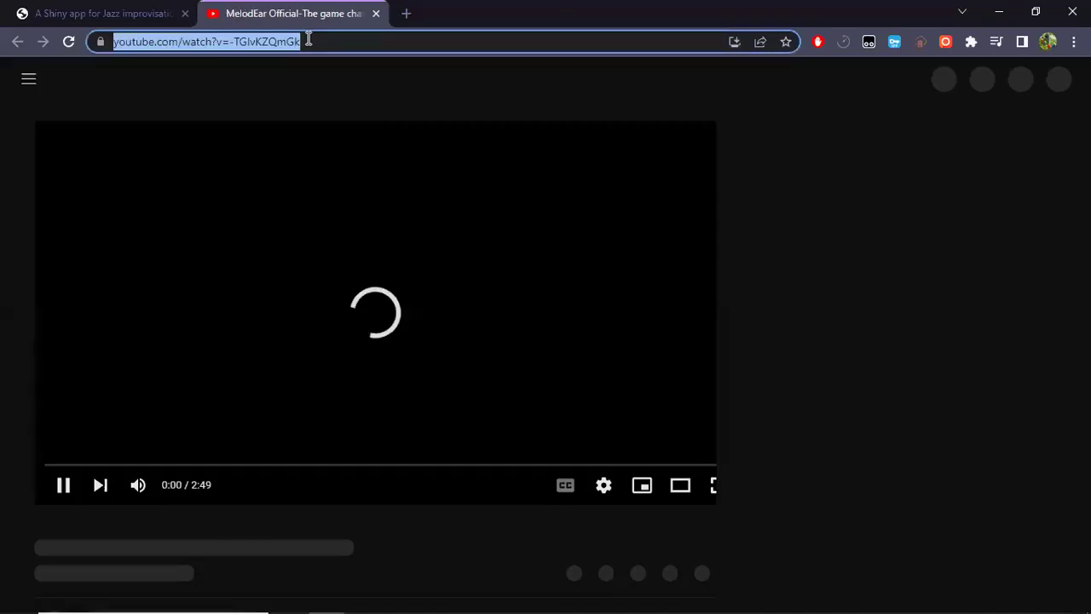
middle_click(332, 17)
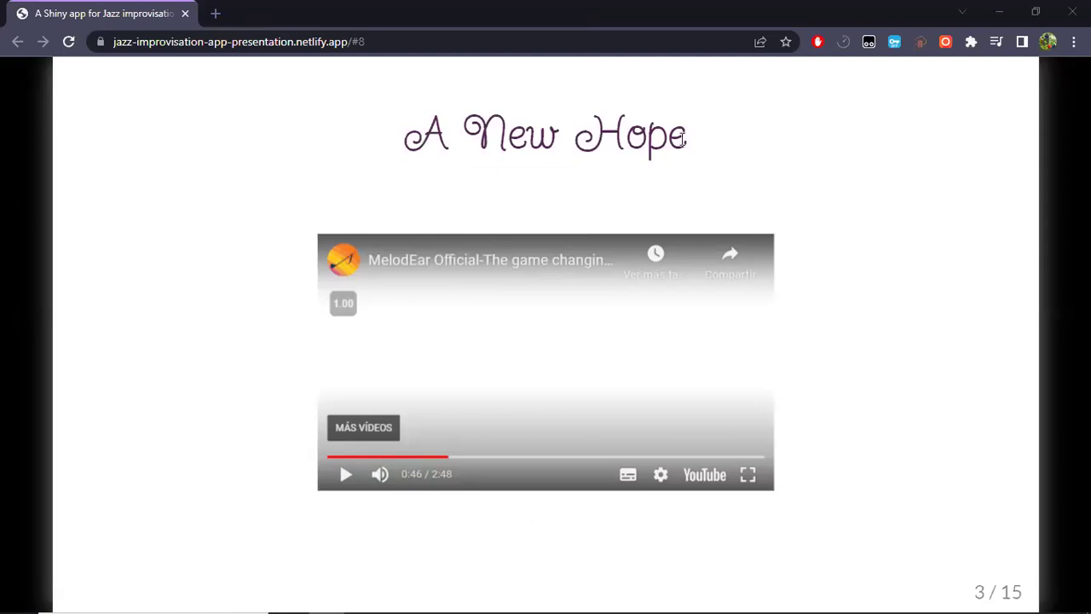
- Go through all items of the "But ..." slide once more and return to the "A New Hope" slide
key("Right")
key("Right")
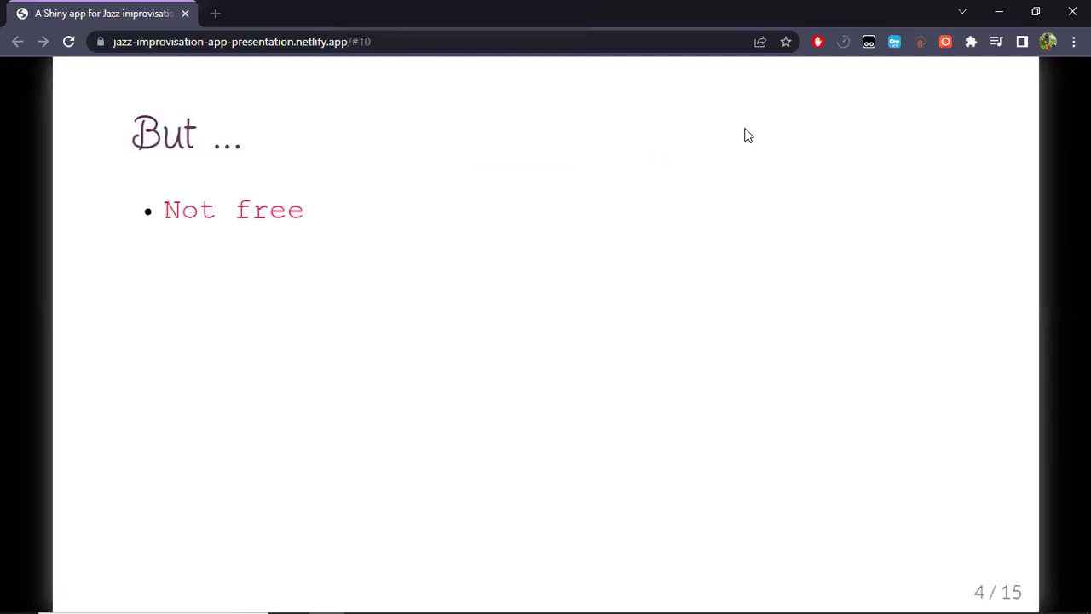
key("Right")
key("Right")
key("Right")
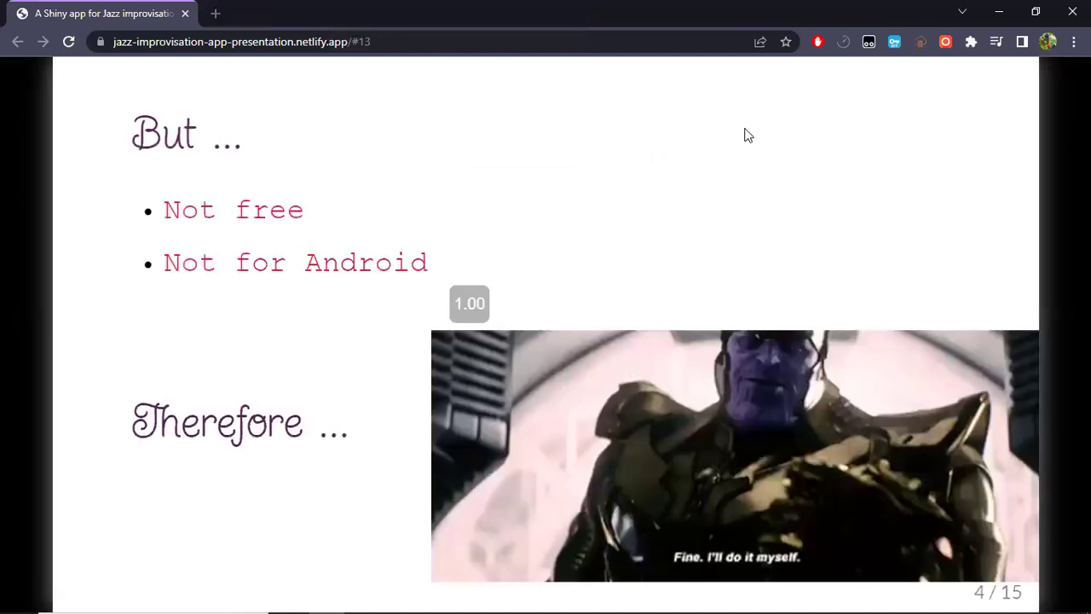
key("Left")
key("Left")
key("Left")
key("Left")
key("Left")
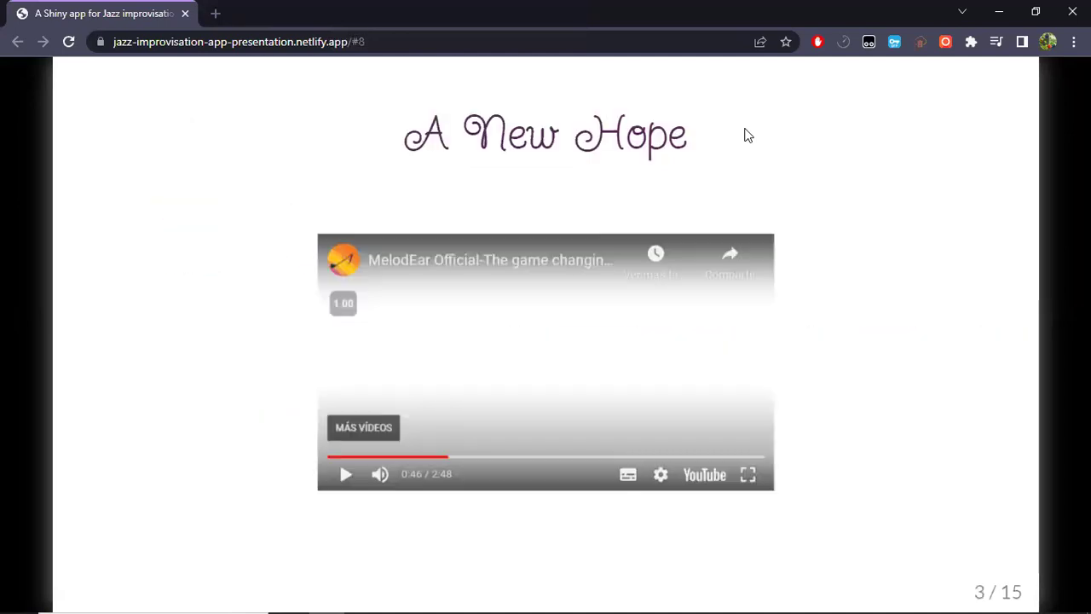
- Advance the presentation past the "But ..." slide to the "Demo" slide
key("Right")
key("Right")
key("Right")
key("Right")
key("Right")
key("Right")
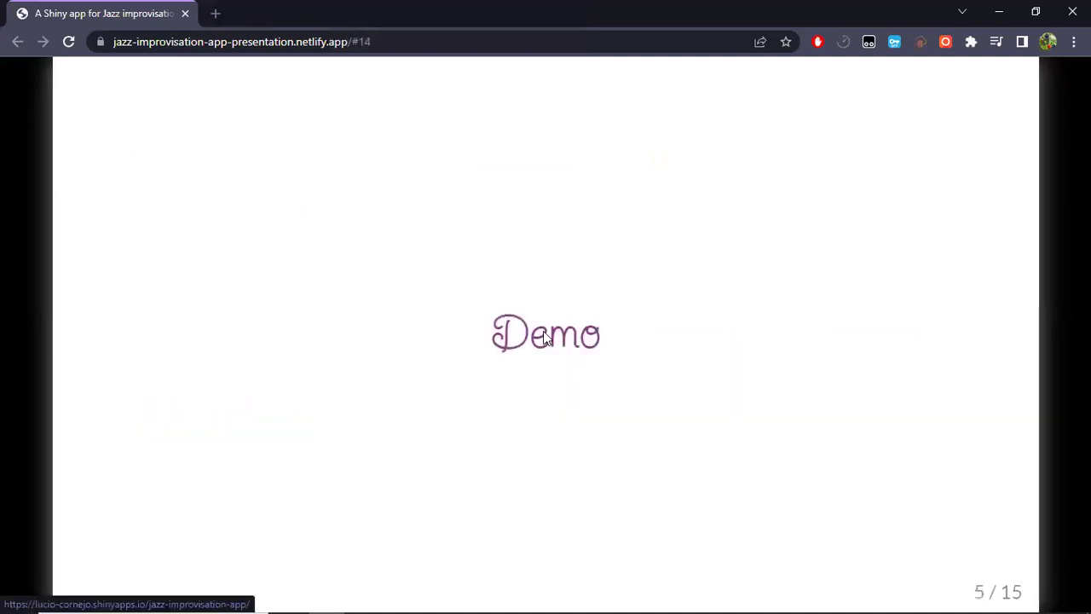
- Open the Jazz improvisation app from the Demo link in a new tab and switch to it
right_click(545, 339)
left_click(565, 345)
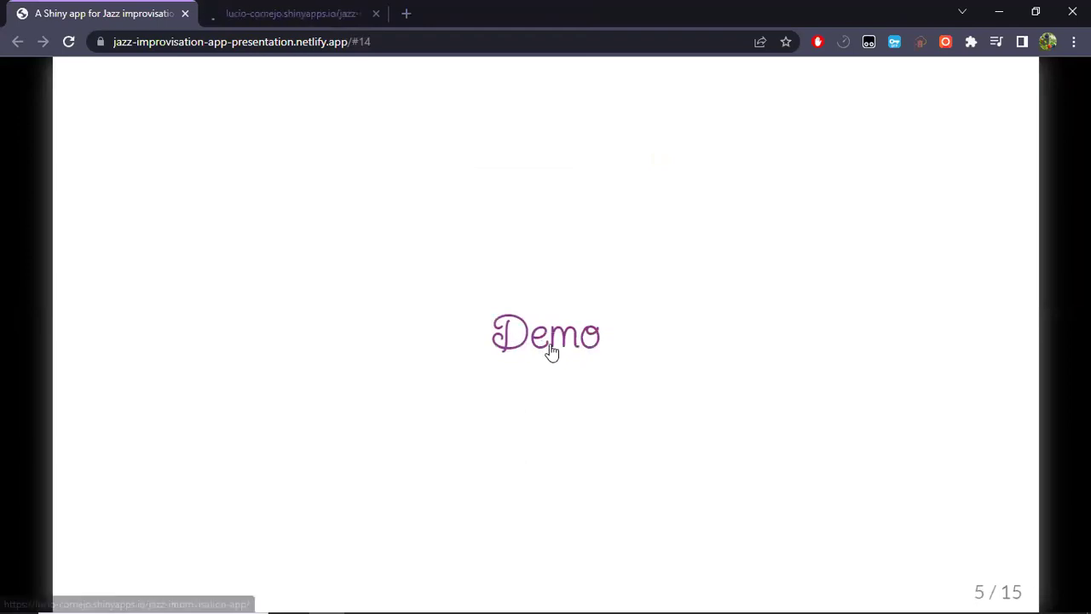
left_click(285, 11)
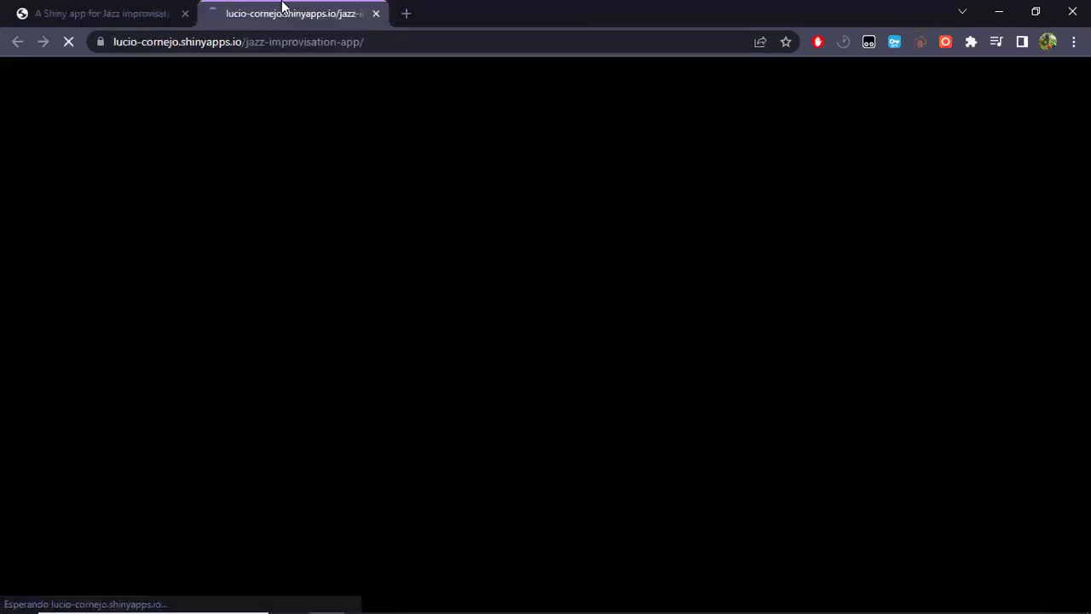
left_click(388, 40)
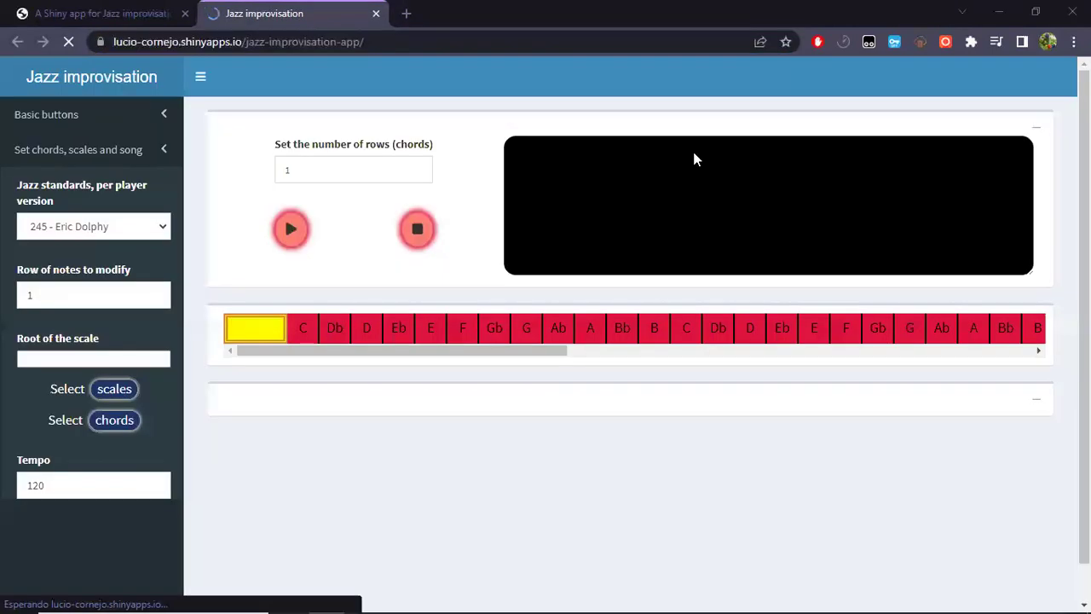
left_click(198, 80)
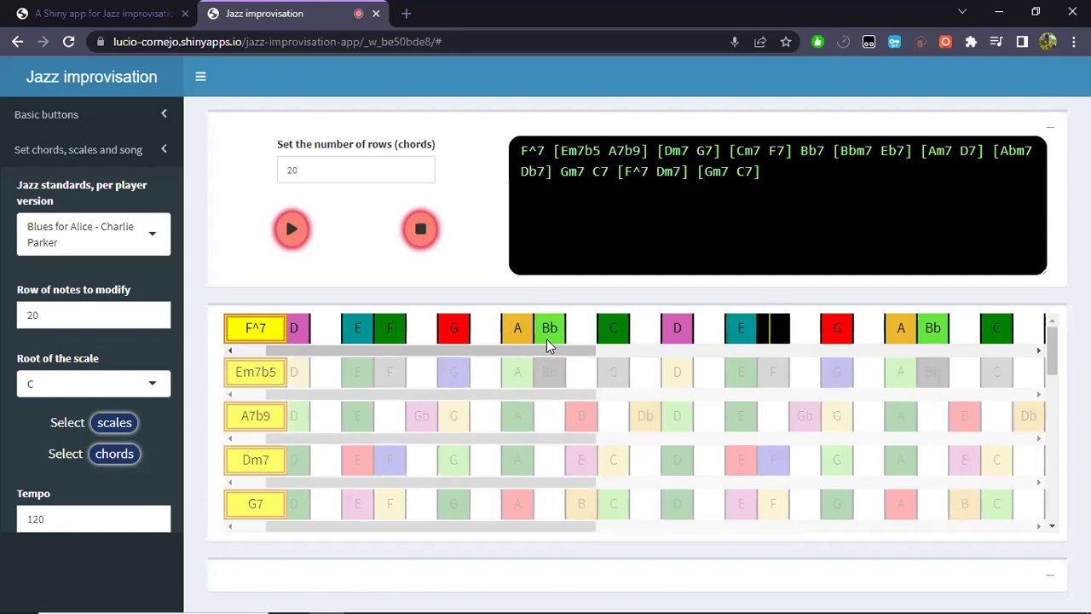
- Examine the note row of the F^7 chord and highlight the first chord, F^7, in the chord progression text
scroll(550, 345, "left", 2)
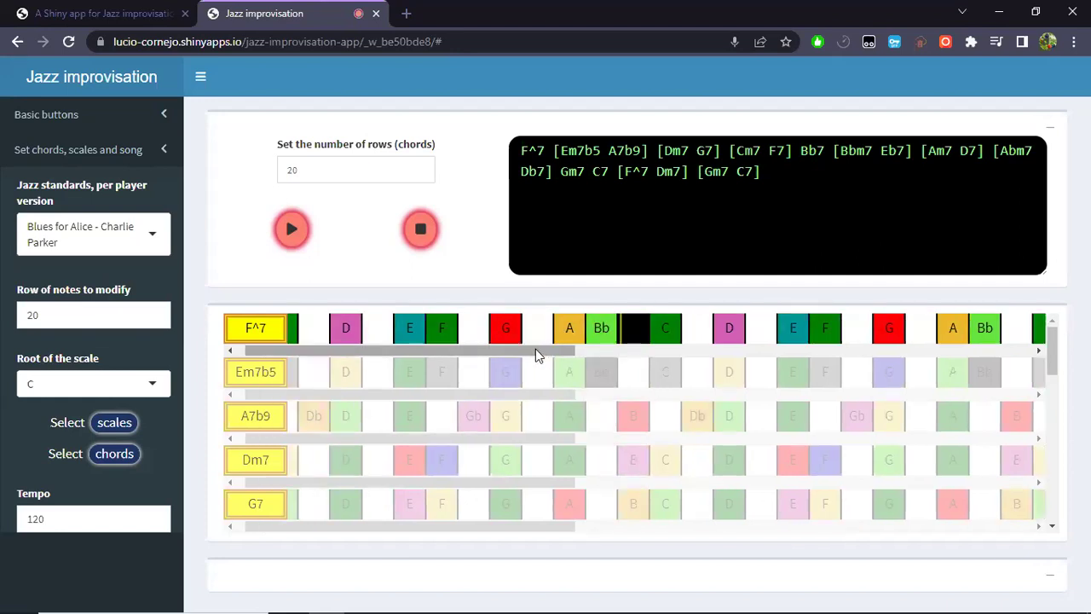
scroll(535, 349, "right", 1)
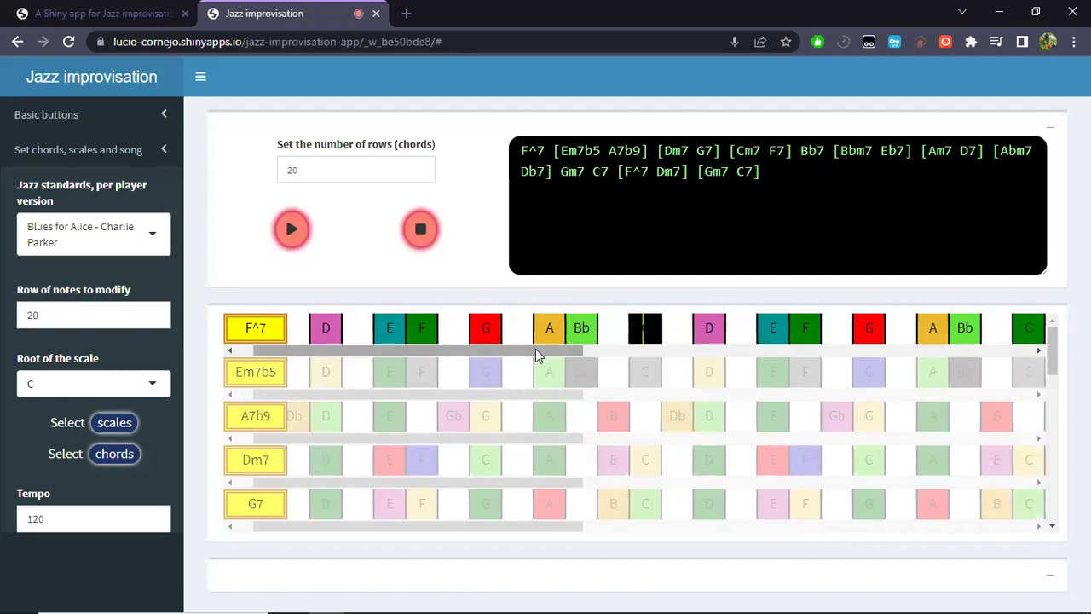
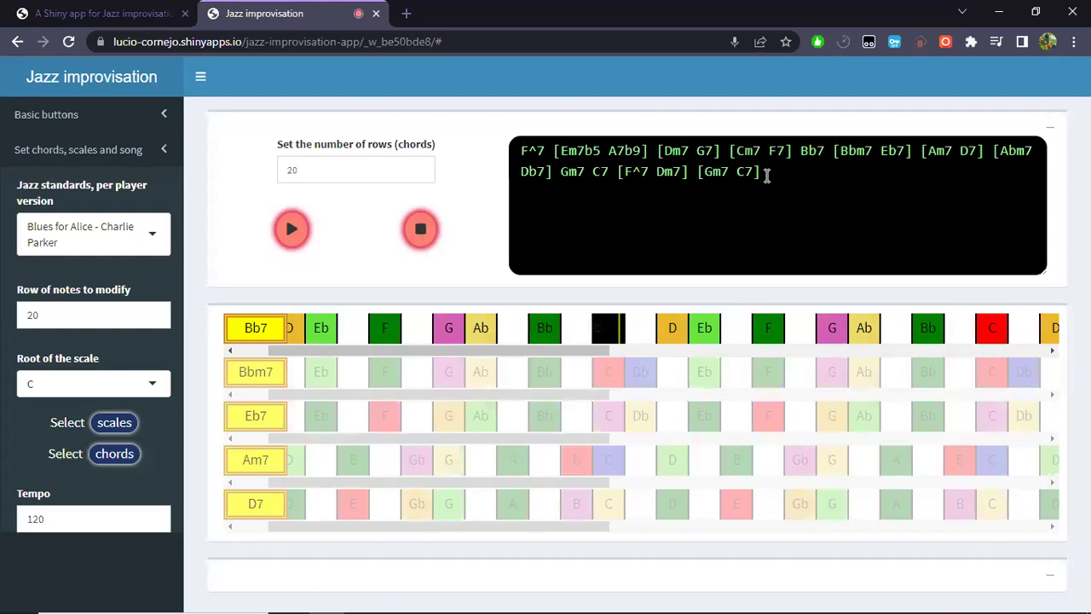
triple_click(522, 153)
left_click_drag(521, 152, 545, 152)
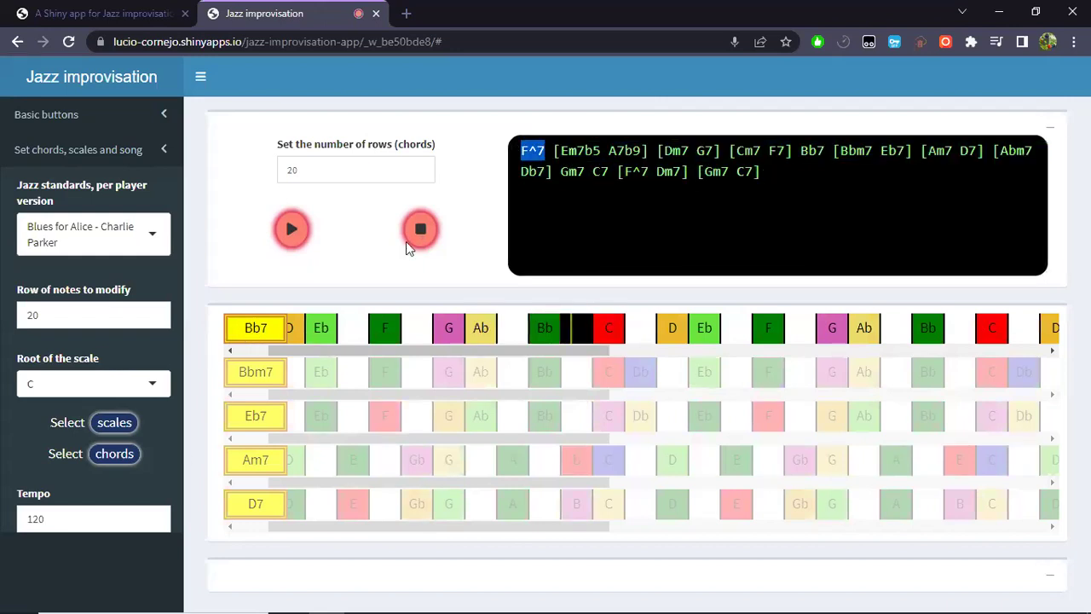
- Play and stop Blues for Alice, and highlight the chords F^7, Em7b5 and A7b9 in turn in the chord progression text
left_click(291, 229)
left_click(424, 232)
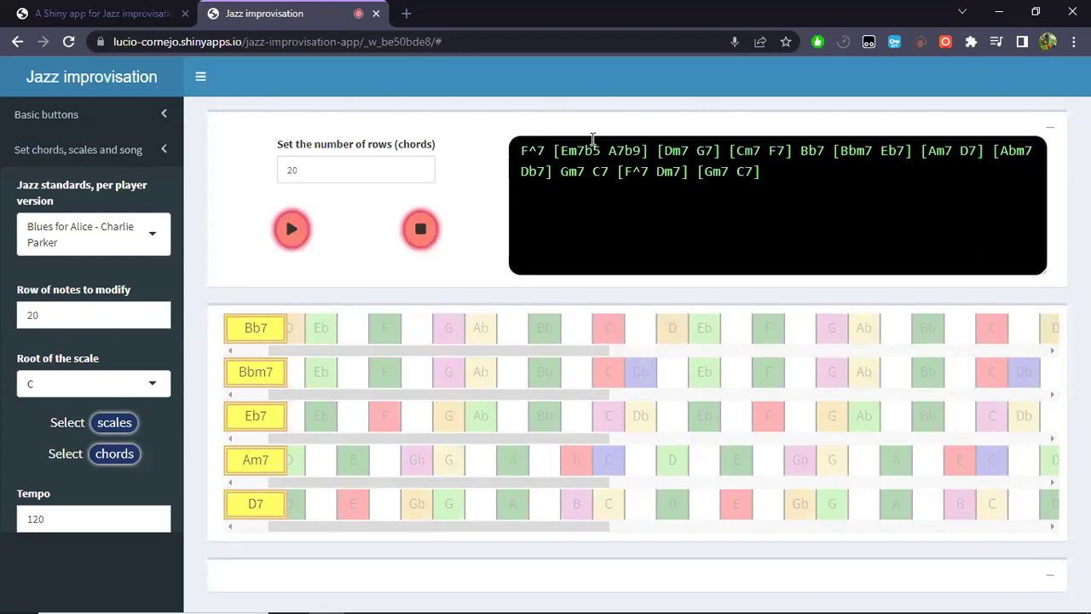
left_click(550, 151)
double_click(523, 151)
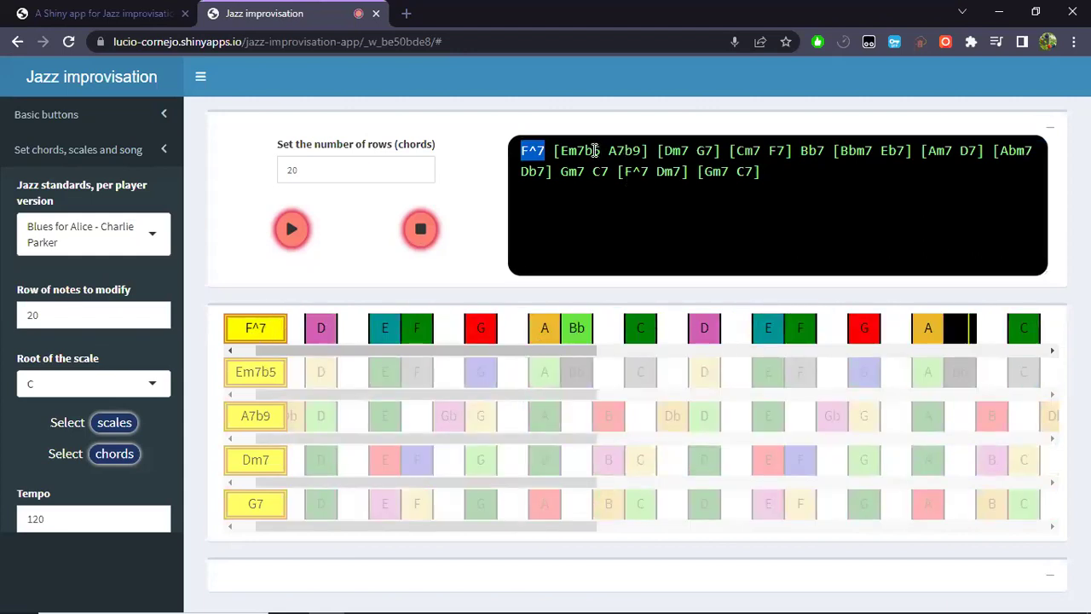
double_click(566, 151)
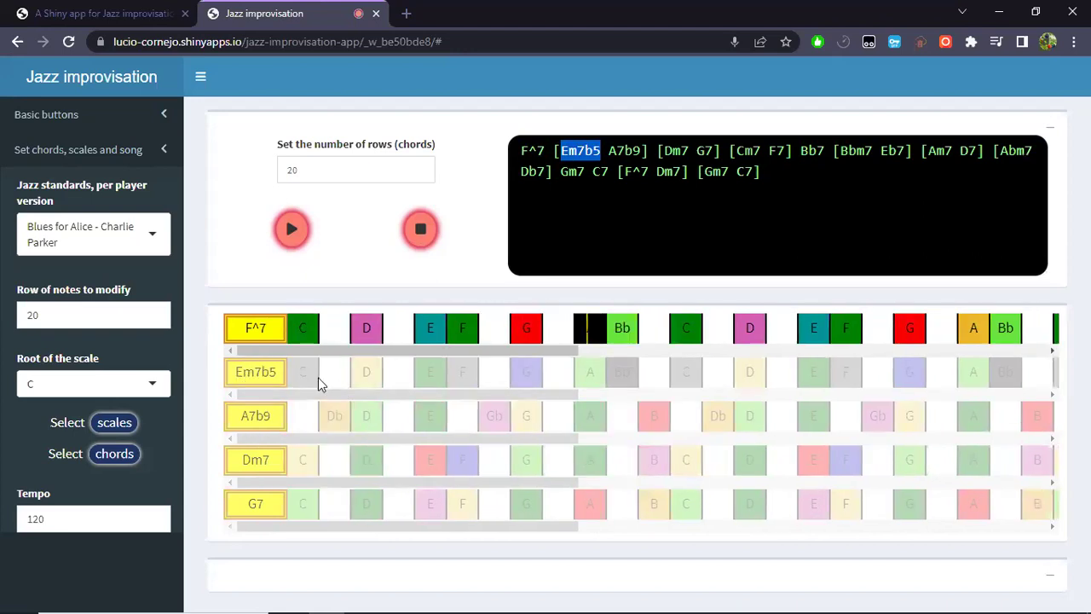
mouse_move(641, 151)
left_mouse_down()
mouse_move(675, 151)
mouse_move(664, 151)
left_mouse_up()
double_click(609, 151)
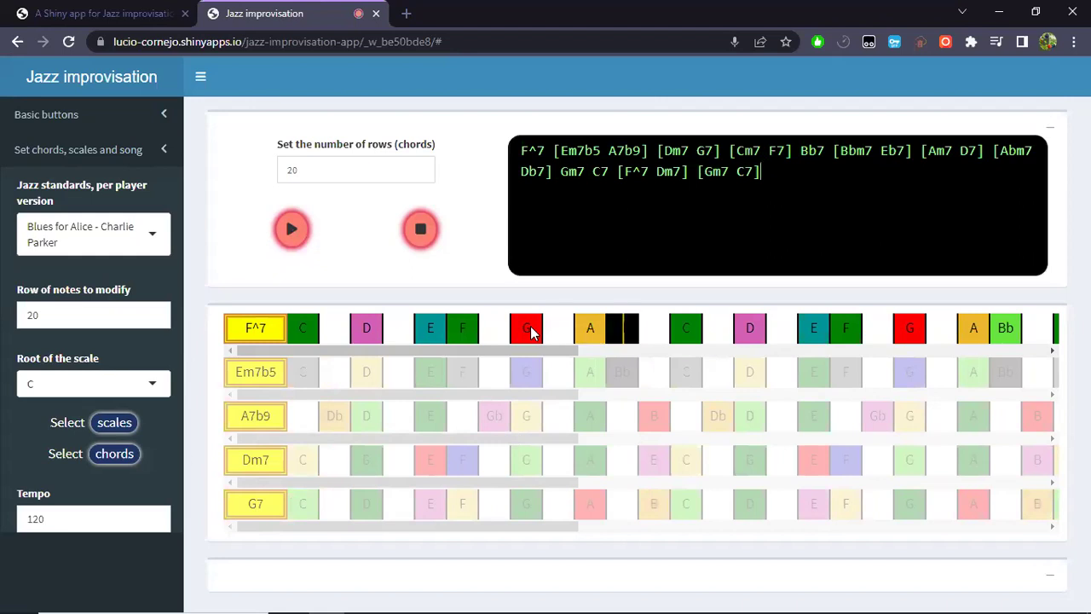
- Return to the presentation and advance from the "Demo" slide to the "App's basic functionality" slide
left_click(158, 8)
left_click(244, 10)
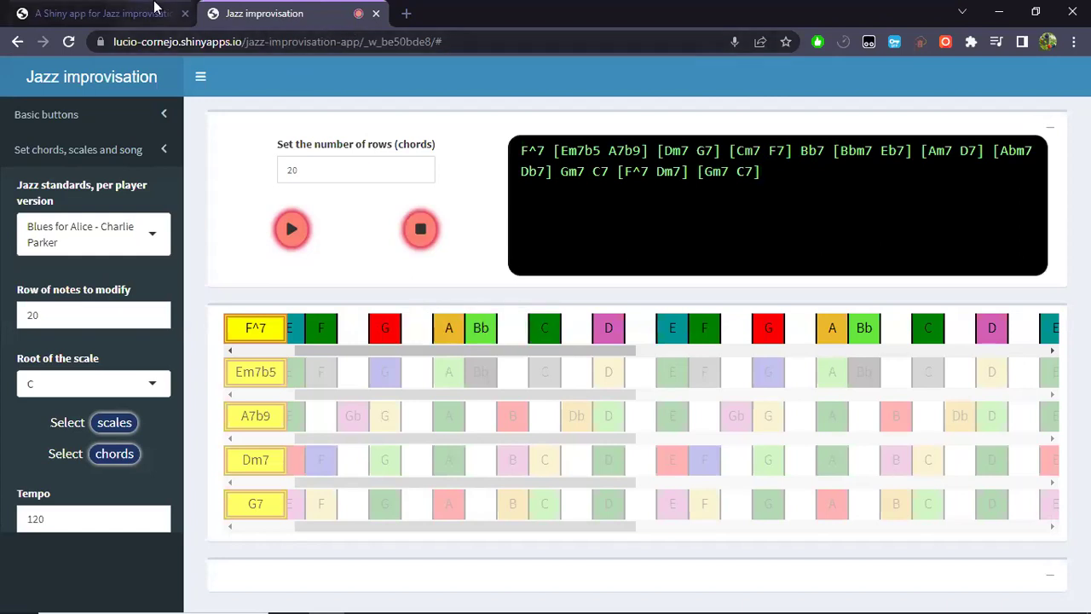
key("ctrl+shift+Tab")
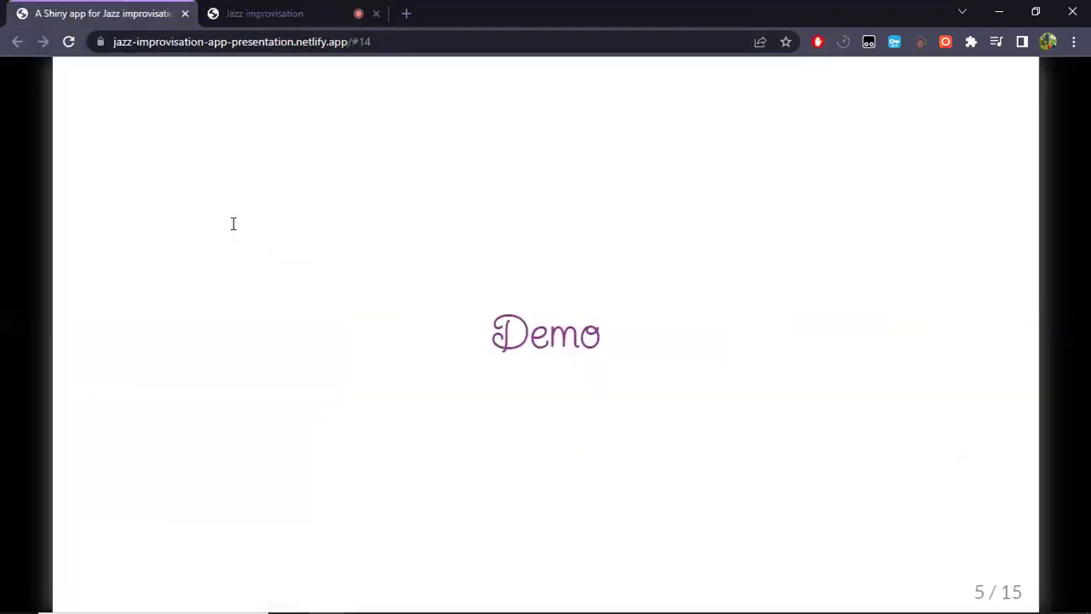
key("Right")
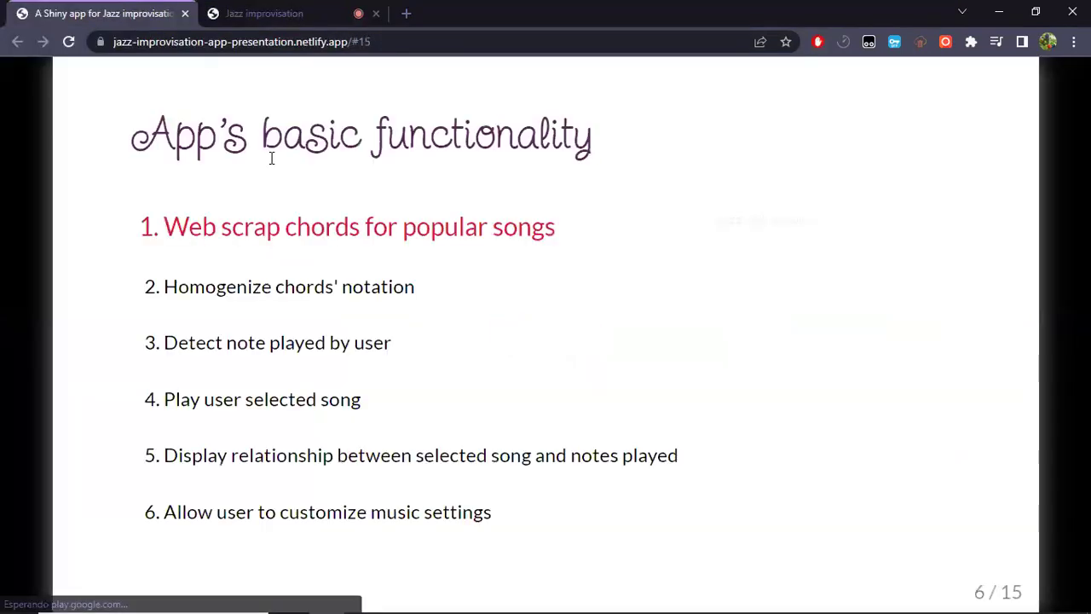
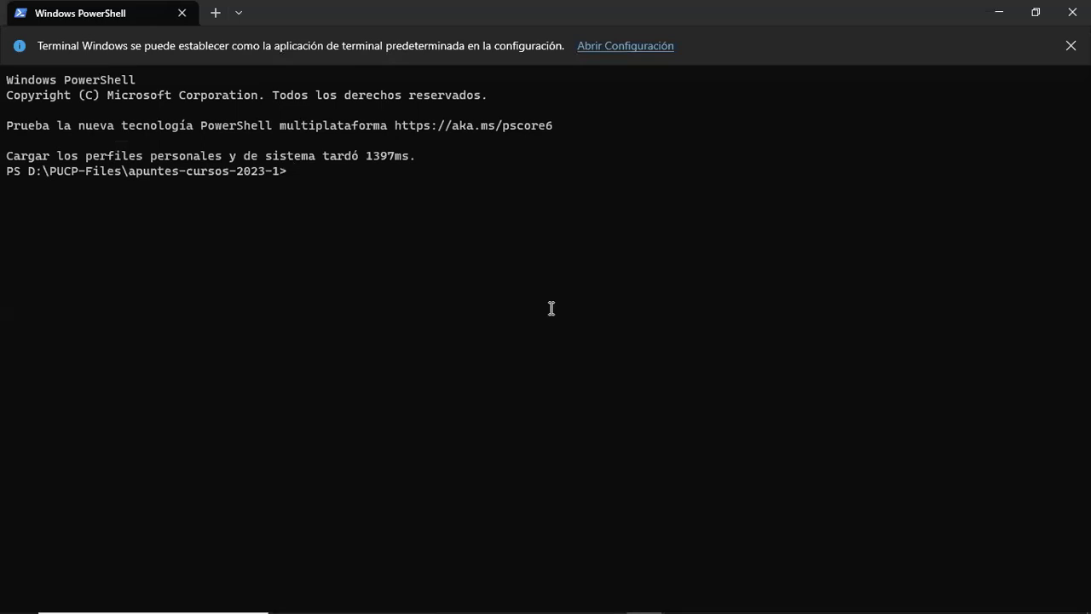
- In PowerShell, change the working directory to D:\jazz-improvisation-app and list its contents
type("cd D:/")
key("Return")
type("cd .\\")
type("j")
key("Tab")
key("Tab")
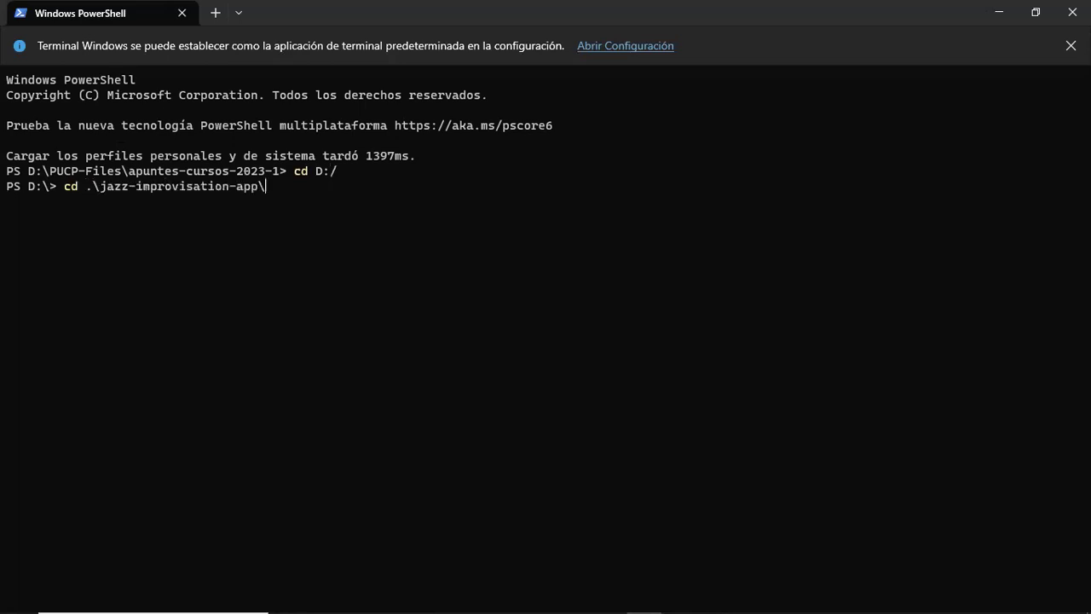
key("Return")
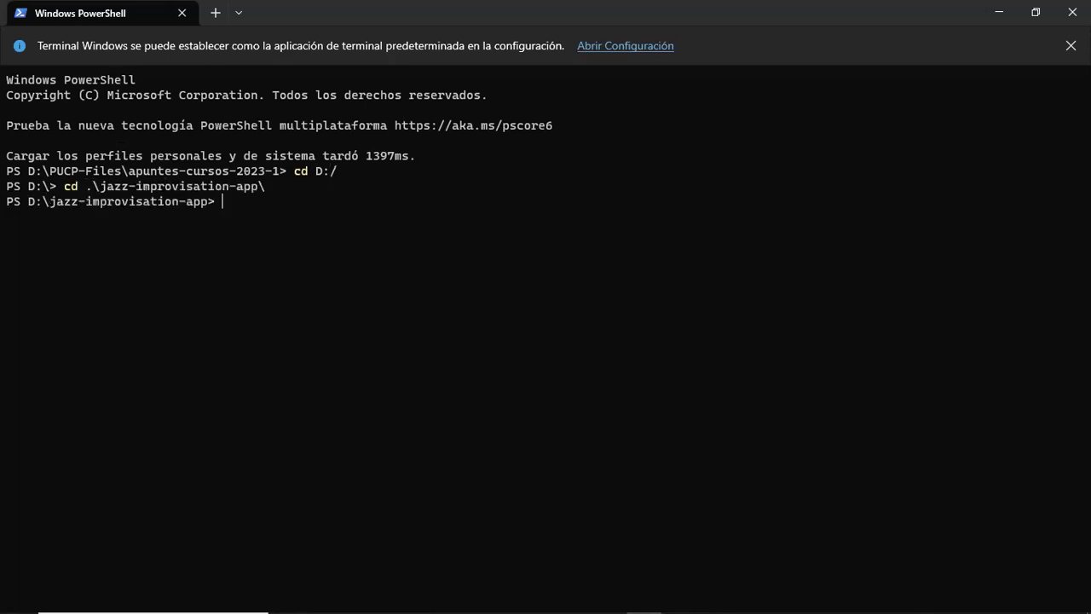
type("ls")
key("Return")
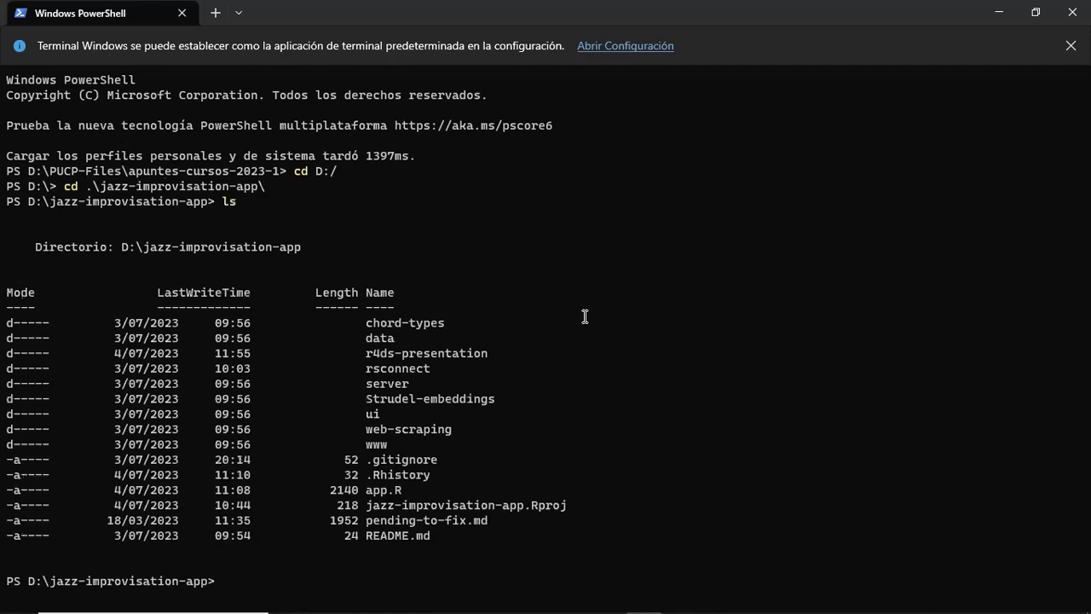
- Start the radian R console, close the extra browser tab beside the presentation, and return to the terminal
type("radian")
key("Return")
key("alt+Tab")
key("ctrl+w")
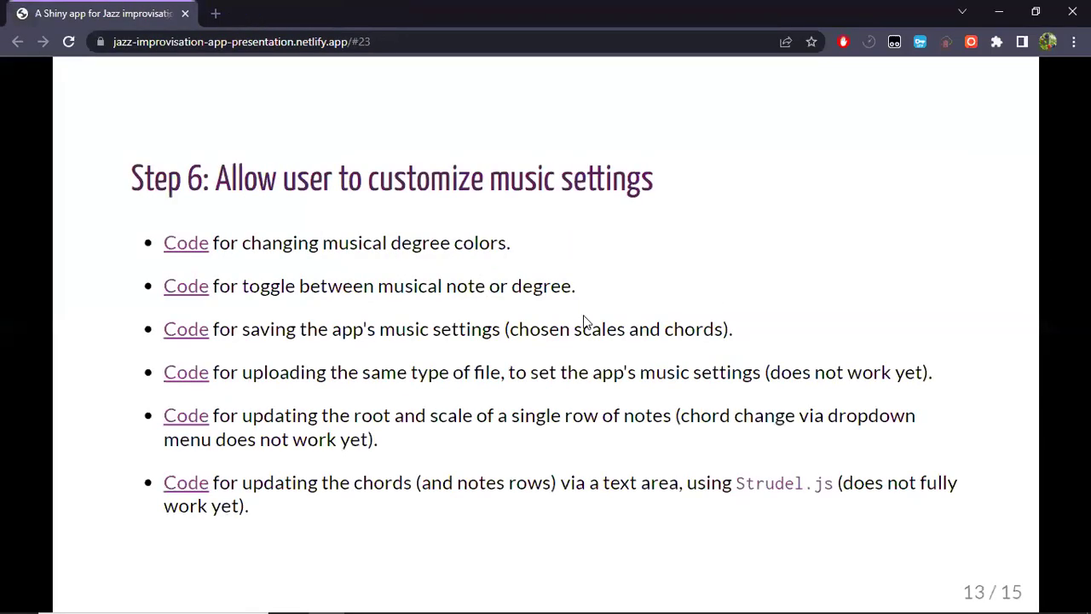
key("alt+Tab")
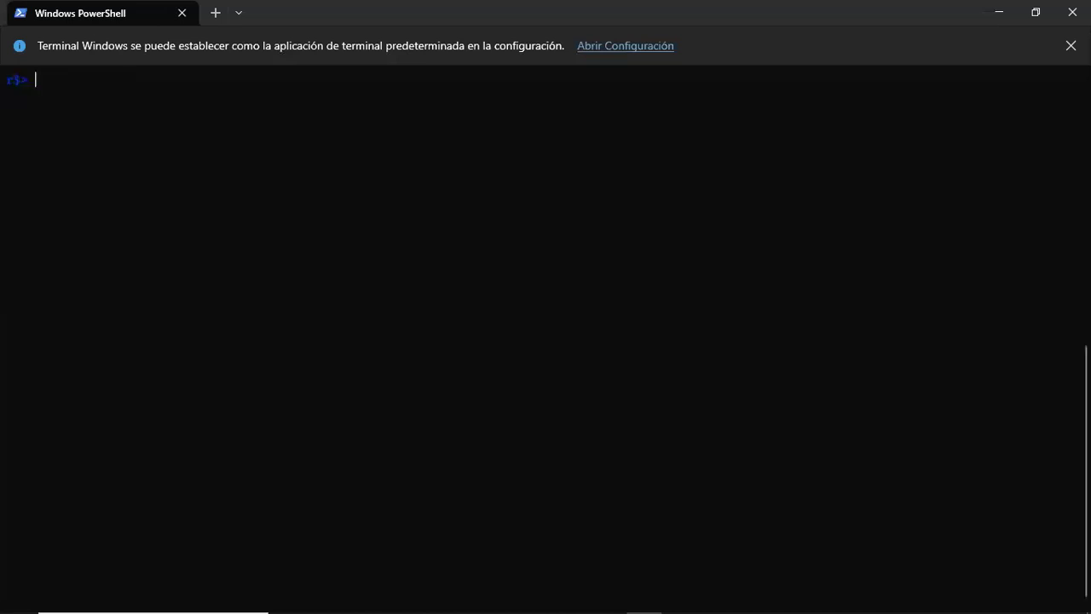
- Launch the app locally with shiny::runApp() and allow it to use the microphone
type("shiny")
key("Tab")
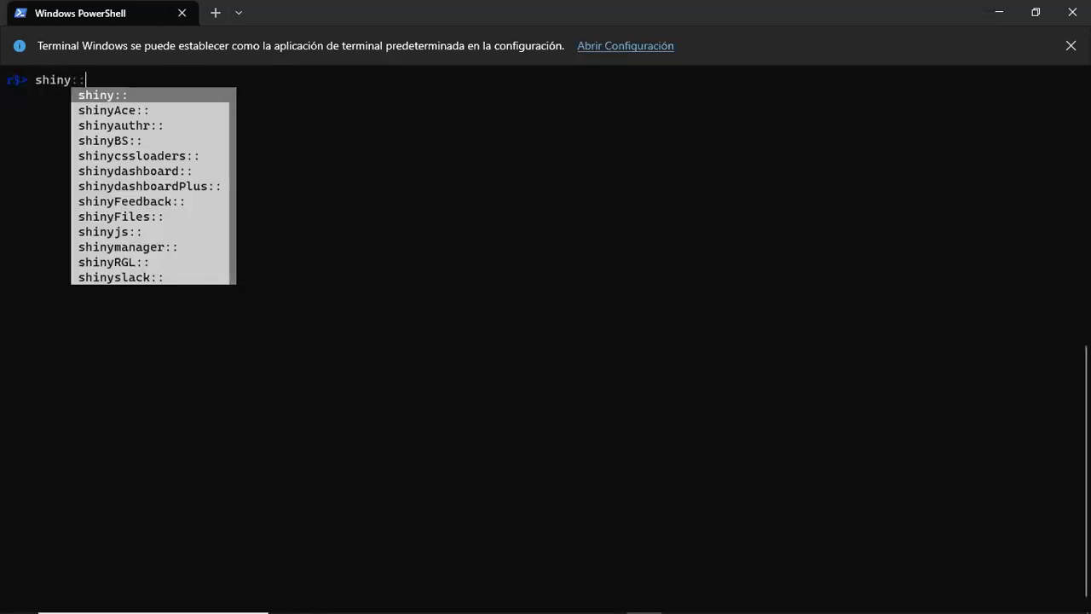
type("::")
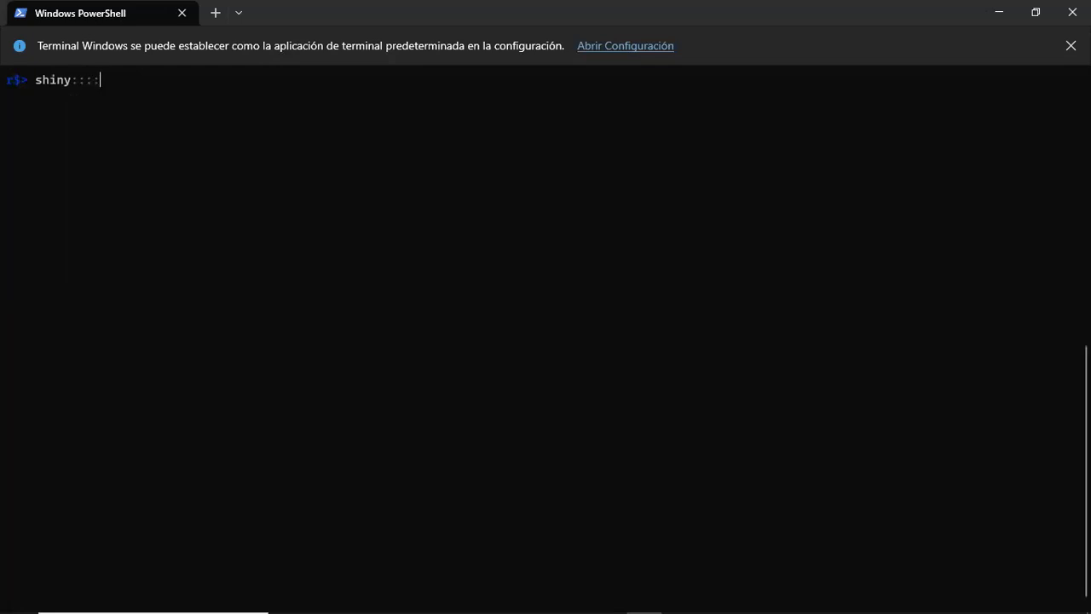
key("BackSpace")
key("BackSpace")
type("run")
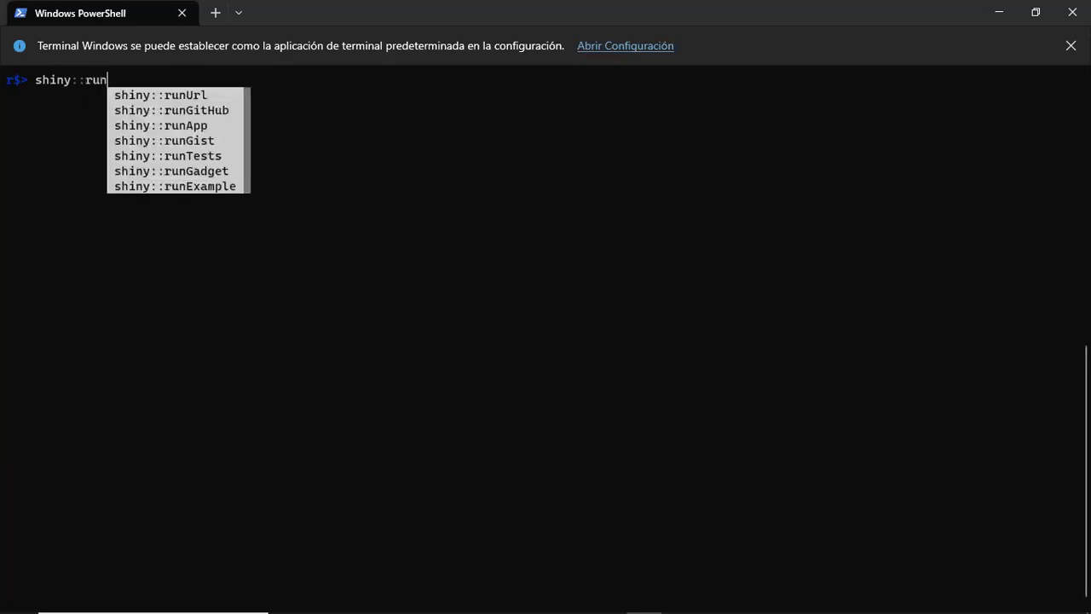
key("Tab")
key("Tab")
key("Tab")
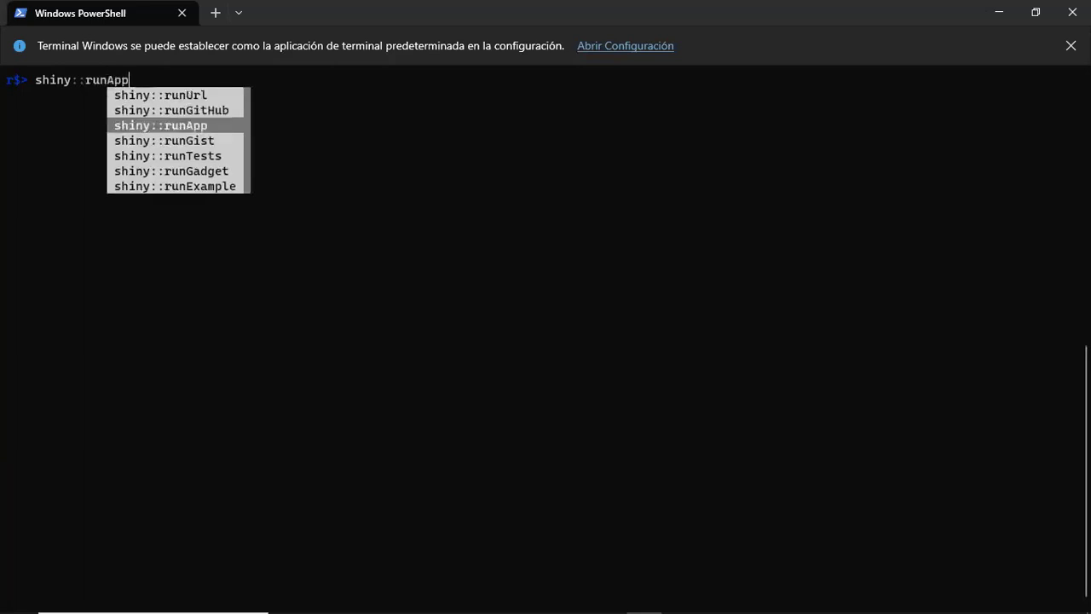
type("()")
key("Return")
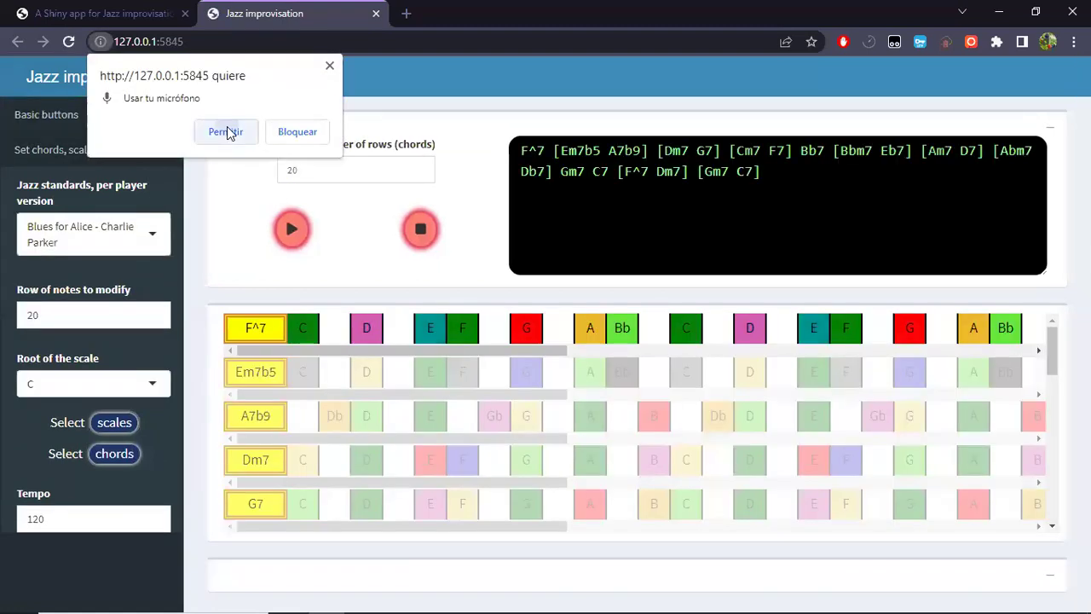
left_click(226, 131)
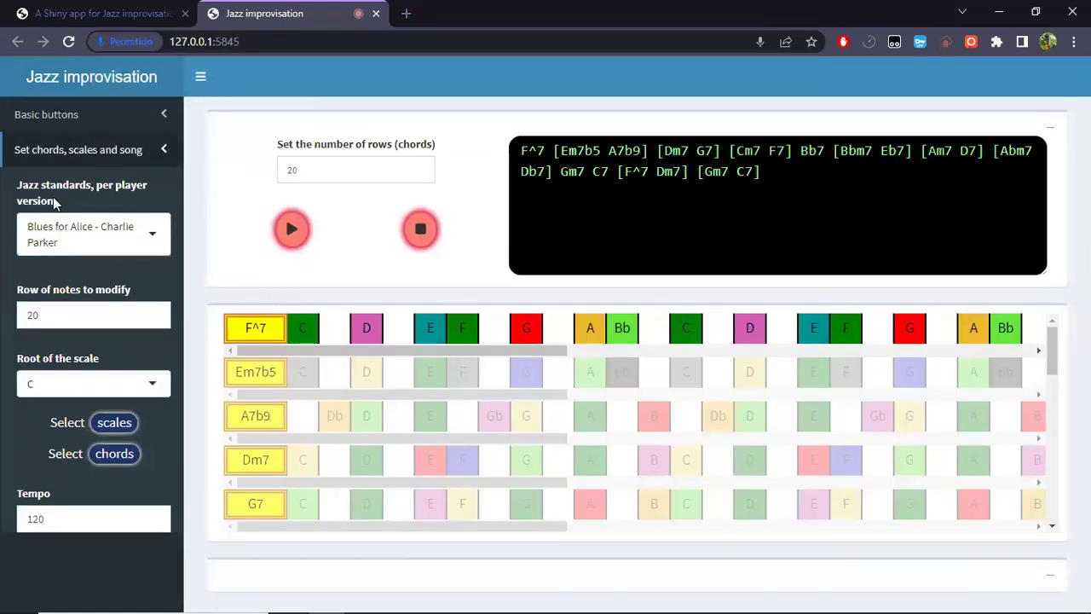
- Point out the list of jazz standards and choose Body and Soul - Chu Berry as the song
left_click_drag(53, 197, 21, 194)
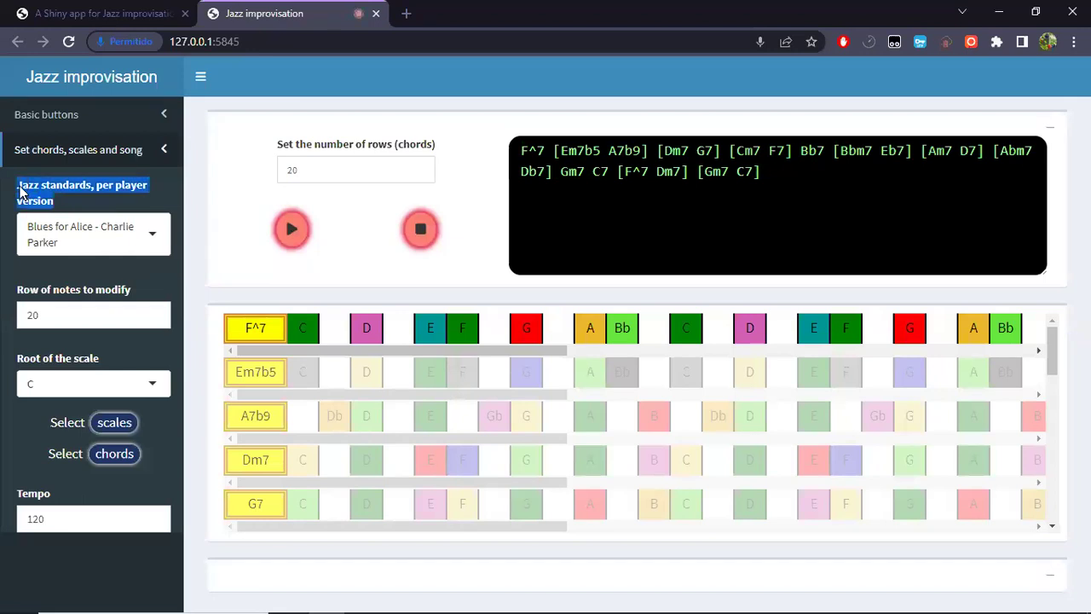
left_click(90, 241)
scroll(78, 373, "down", 10)
scroll(76, 376, "down", 10)
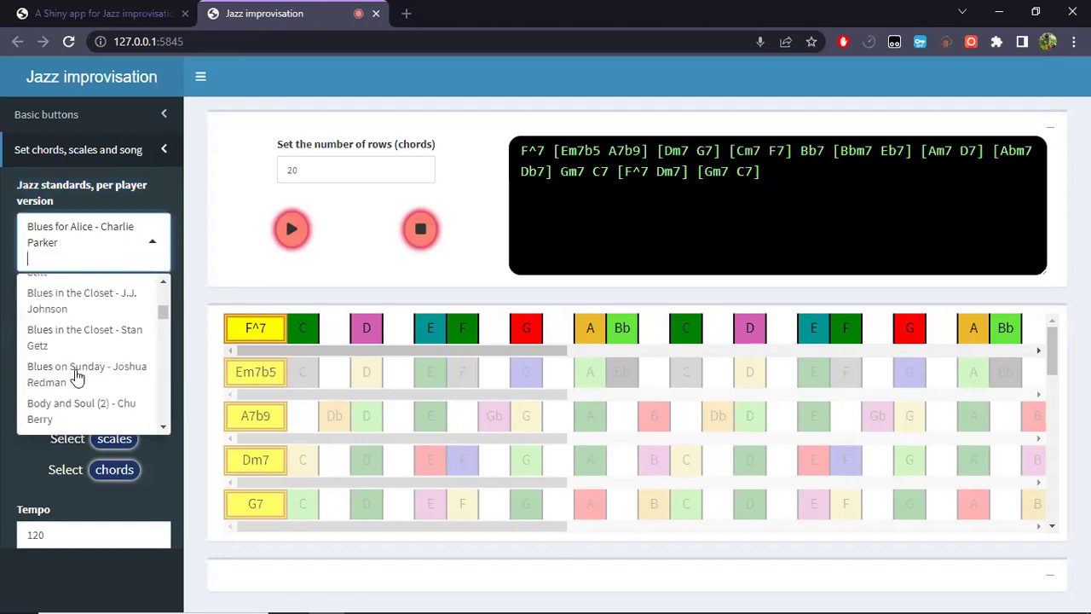
scroll(77, 376, "up", 2)
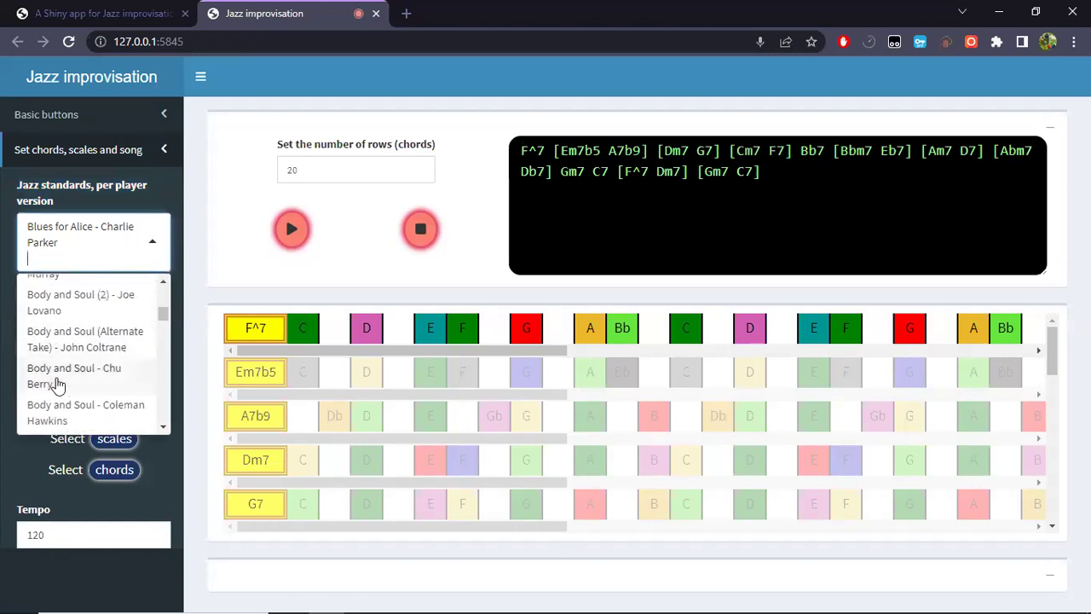
left_click(58, 385)
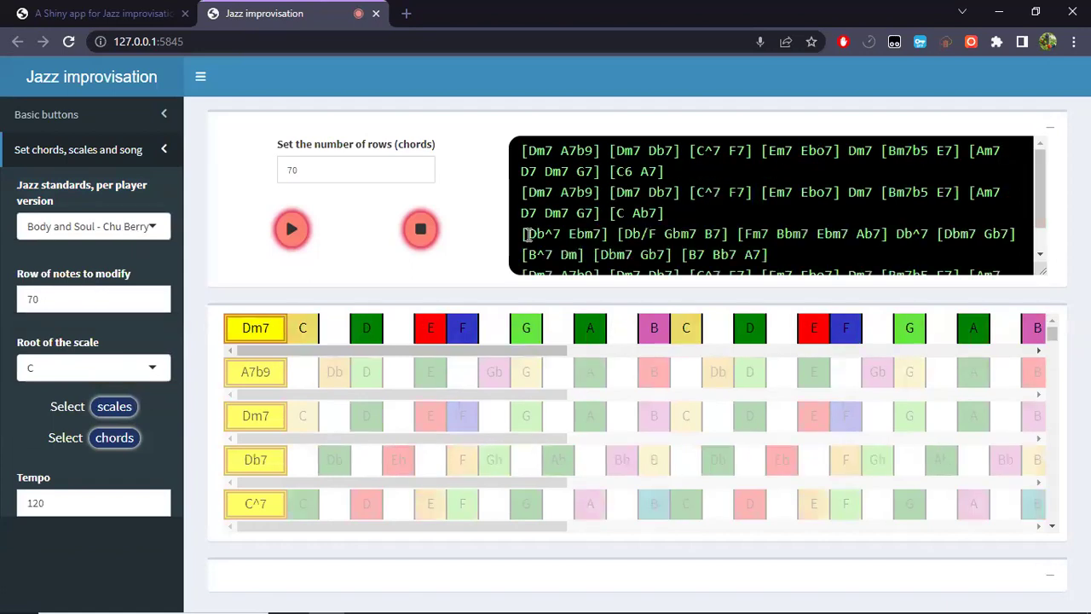
- Highlight the Body and Soul chord progression and its first chord, and play and stop the song several times
scroll(741, 247, "down", 1)
left_click_drag(689, 257, 525, 152)
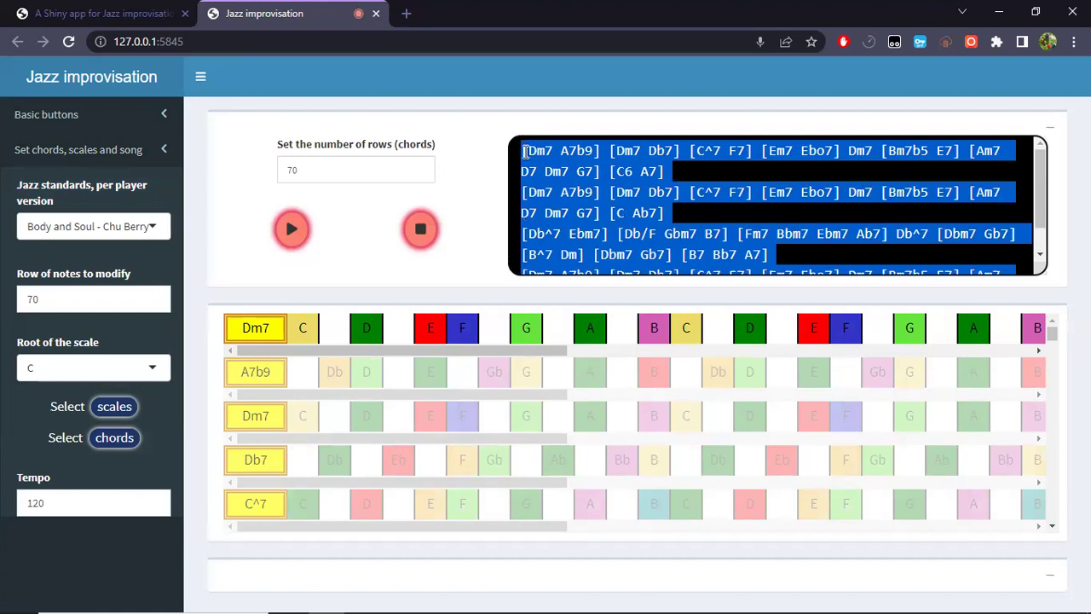
left_click(290, 231)
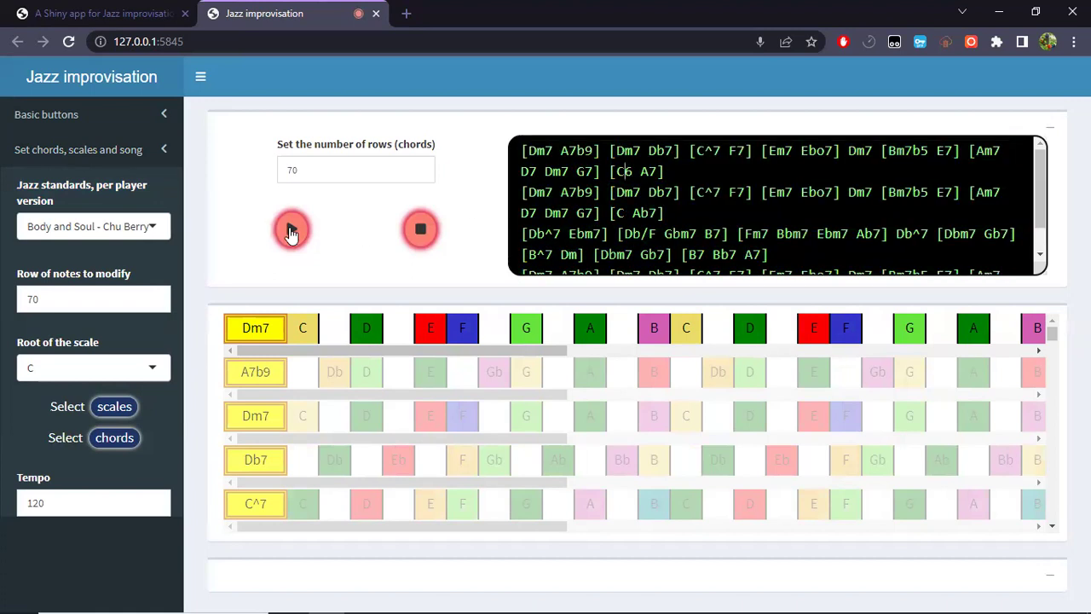
double_click(537, 147)
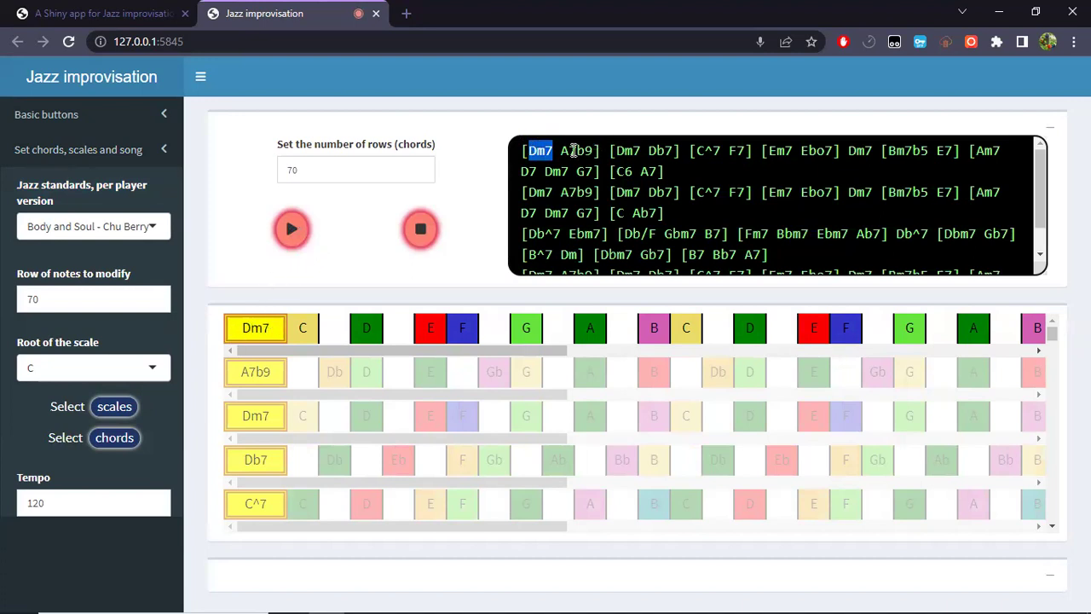
left_click(421, 229)
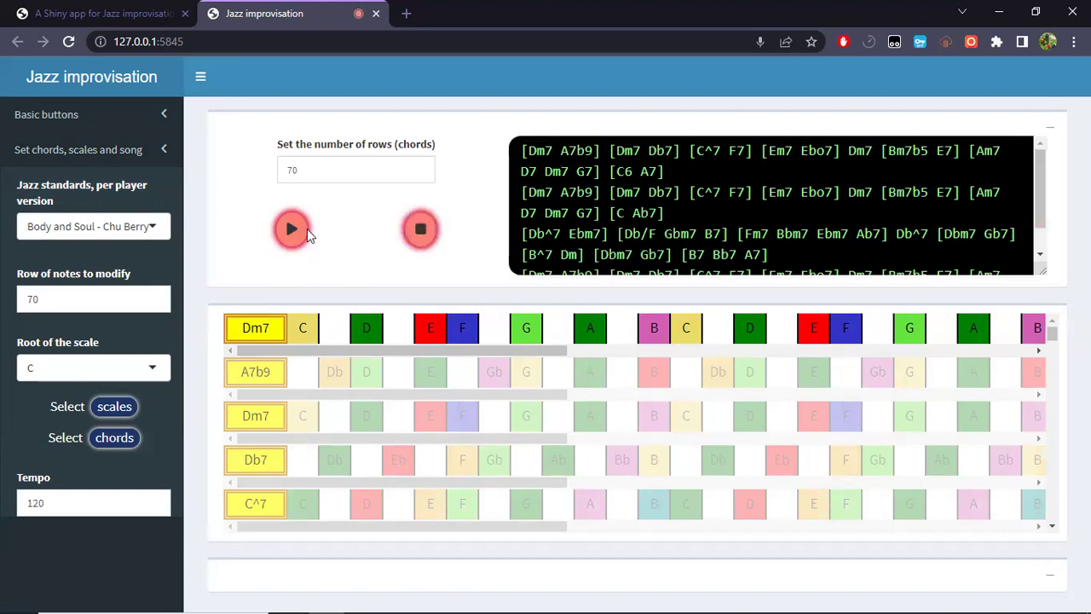
left_click(422, 230)
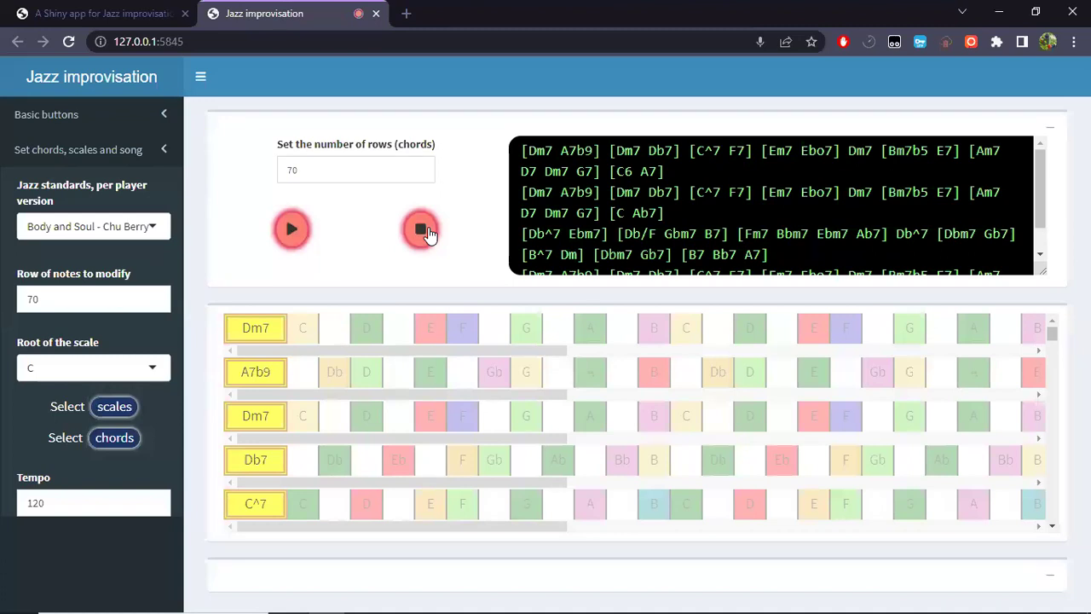
left_click(296, 230)
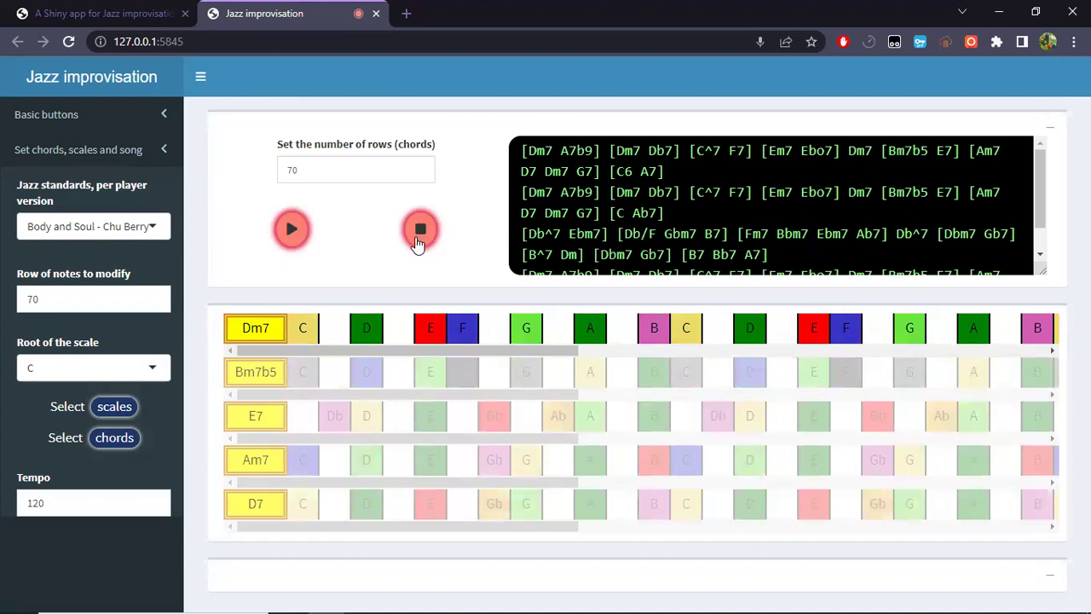
left_click(418, 239)
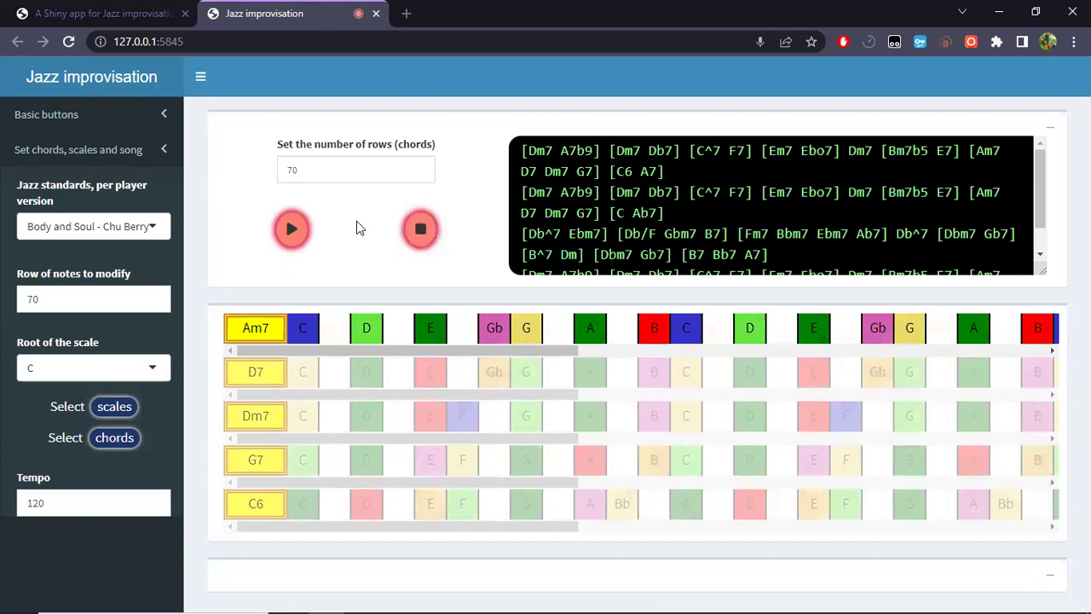
- Go through the chord progression text and change its first chord from Dm7 to Em7
scroll(556, 202, "down", 1)
scroll(555, 196, "up", 1)
left_click(542, 152)
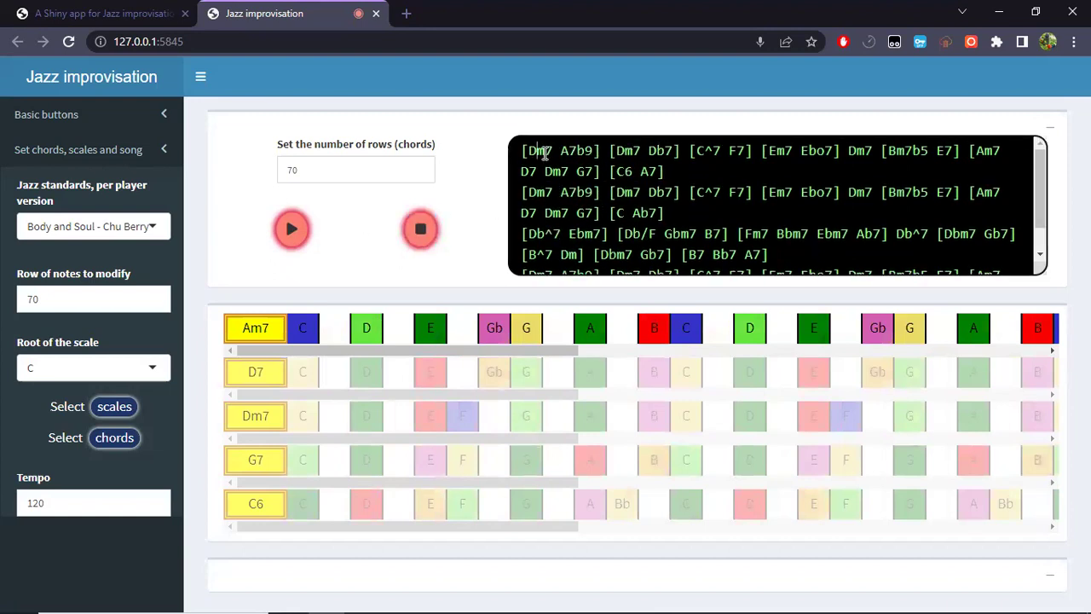
scroll(738, 214, "down", 1)
left_click(675, 259)
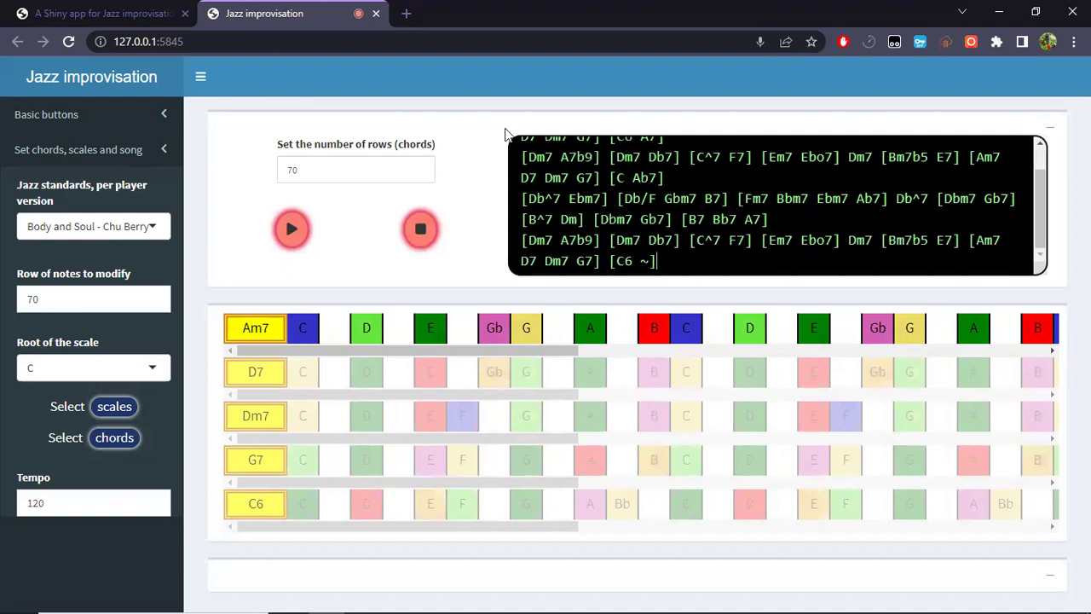
key("ctrl+a")
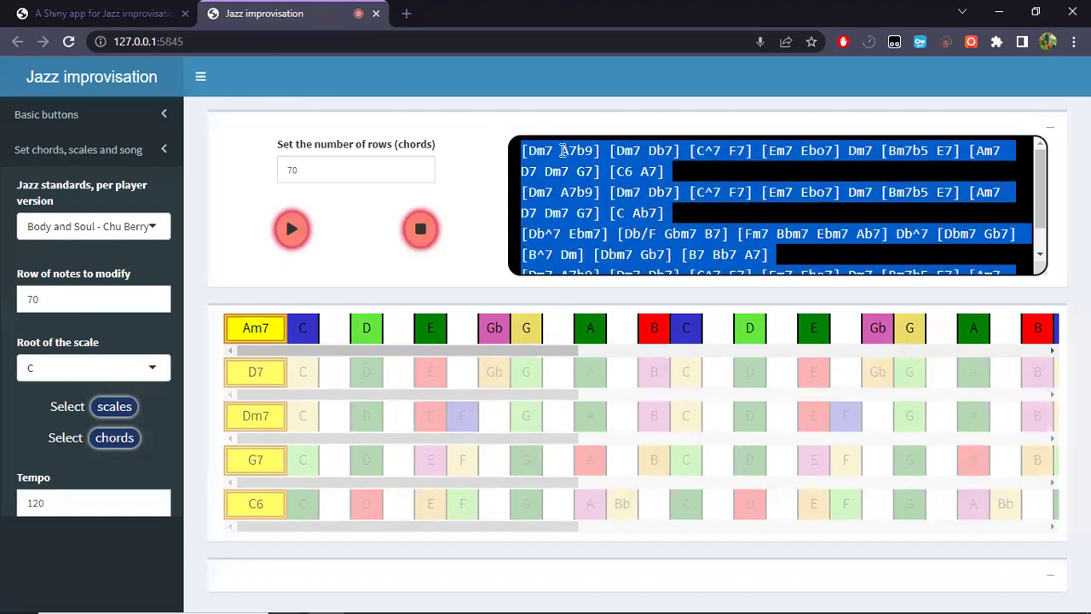
key("Left")
key("Right")
key("Right")
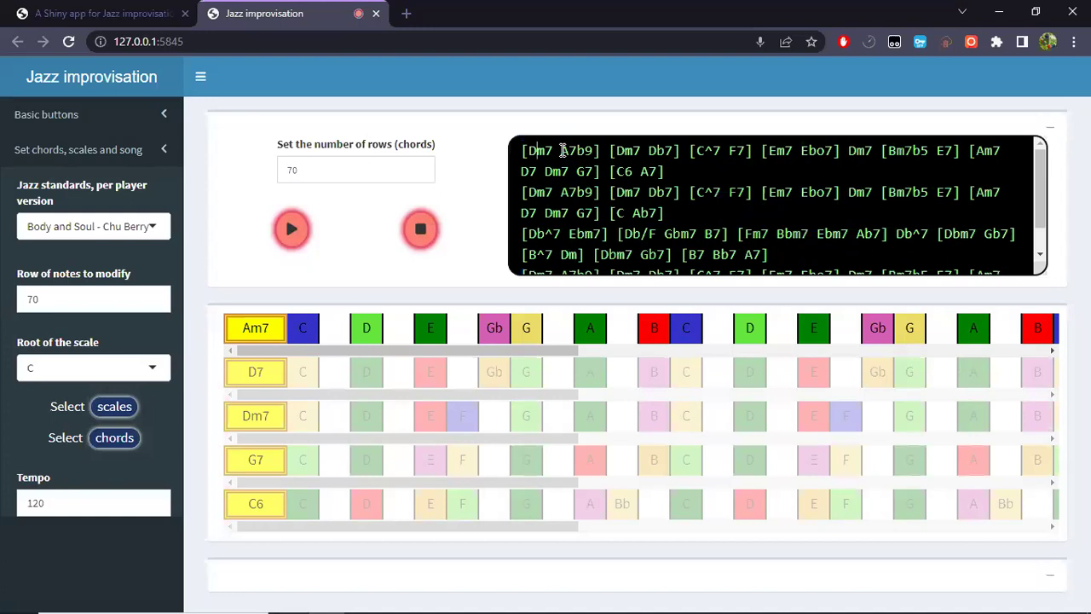
key("BackSpace")
type("E")
- Change the second chord of the progression to C7b9, and play and stop the song to try it
key("Right")
key("Right")
key("Right")
key("Right")
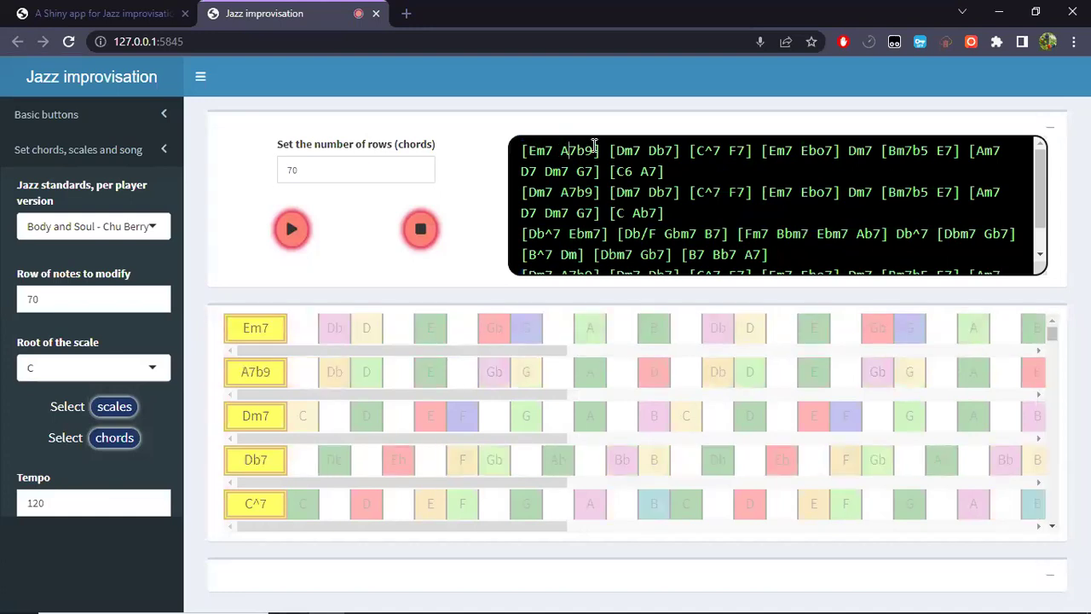
key("BackSpace")
type("C")
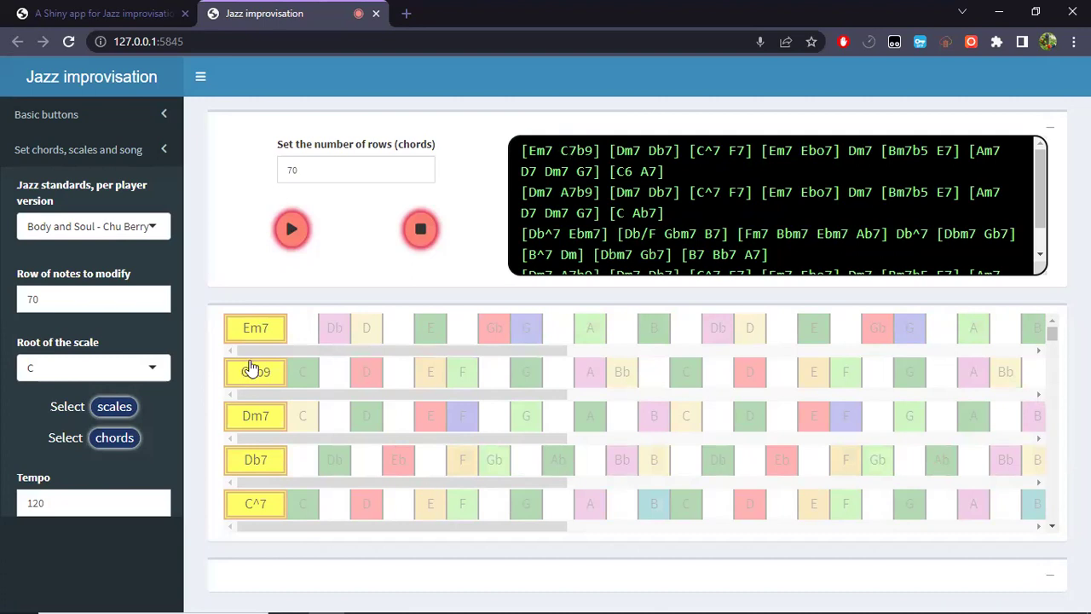
left_click(288, 232)
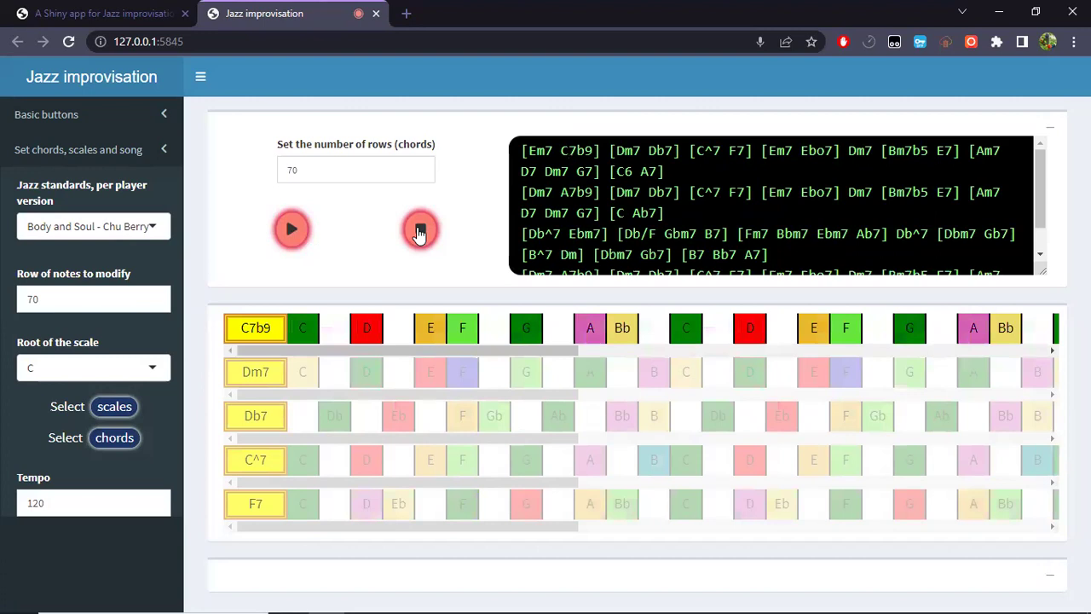
left_click(420, 231)
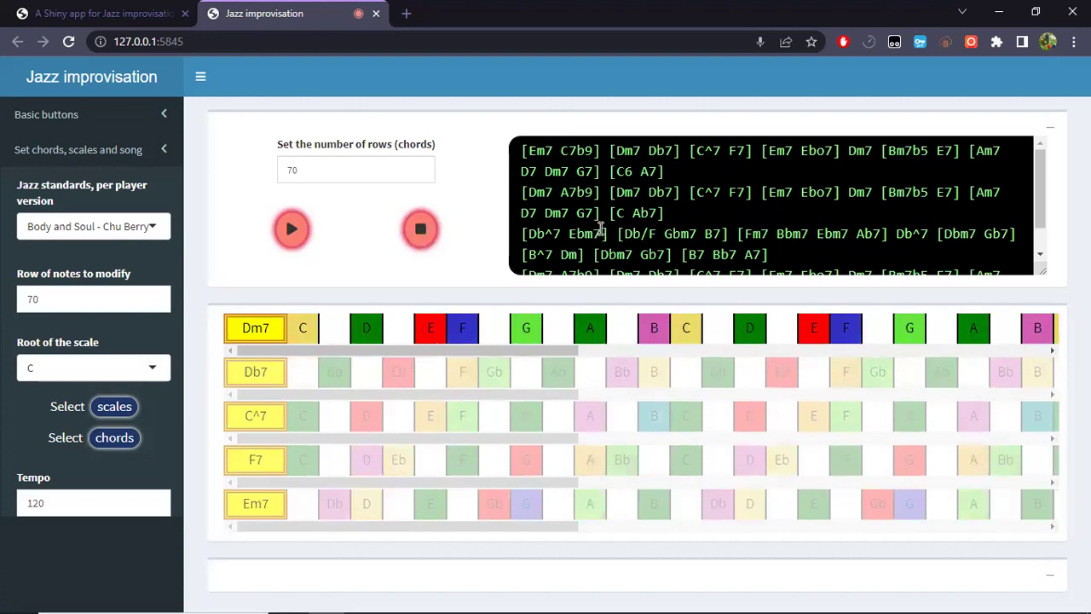
- Highlight the chord progression text and check the Step 6 slide on customizing music settings before returning to the app
left_click(694, 218)
left_click(553, 150, "shift")
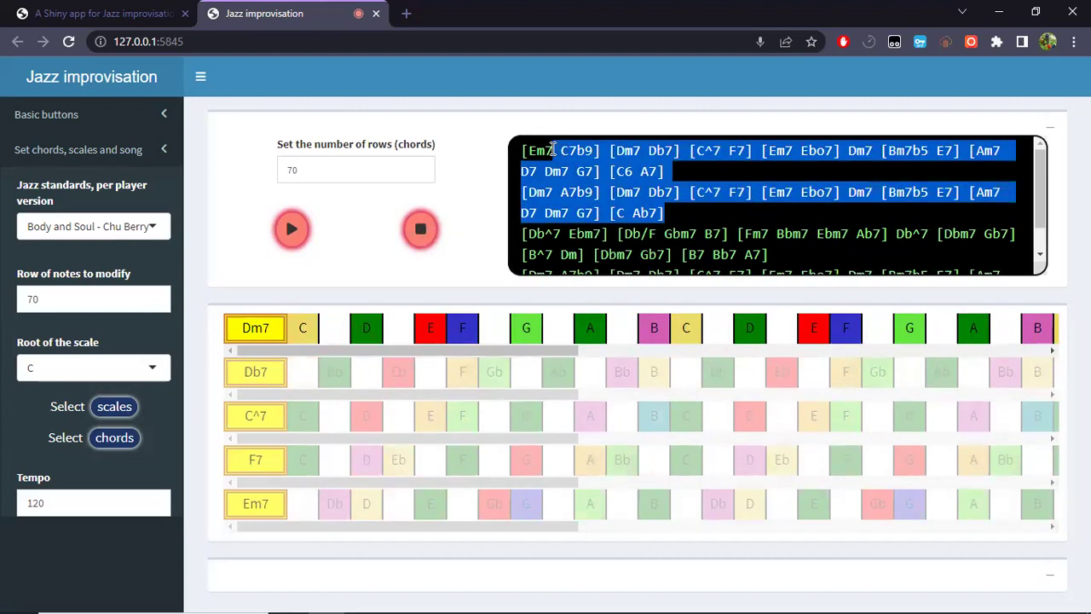
left_click(657, 258)
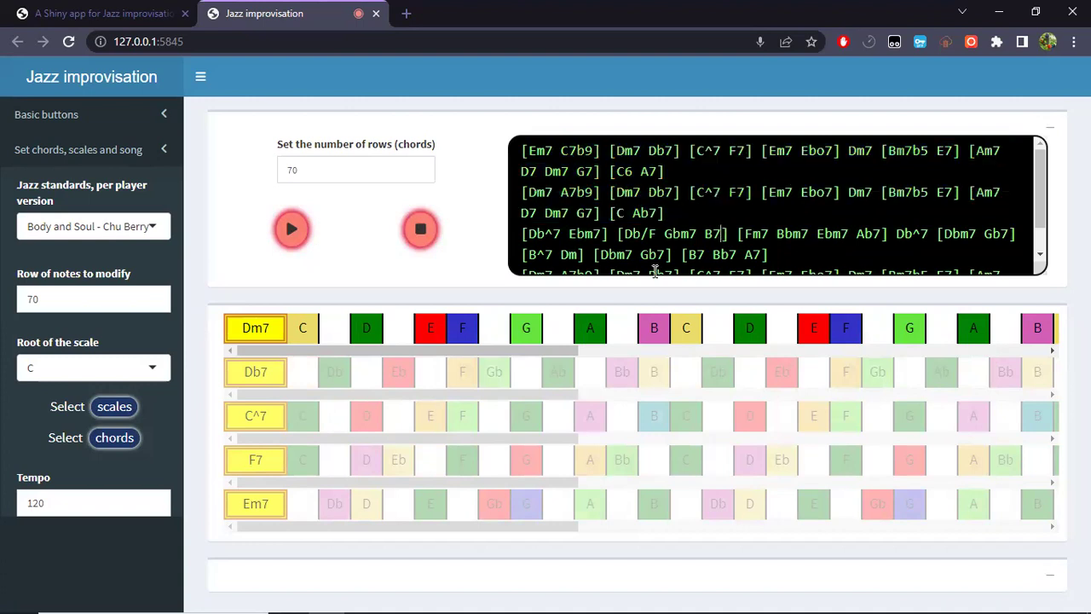
left_click_drag(656, 261, 109, 7)
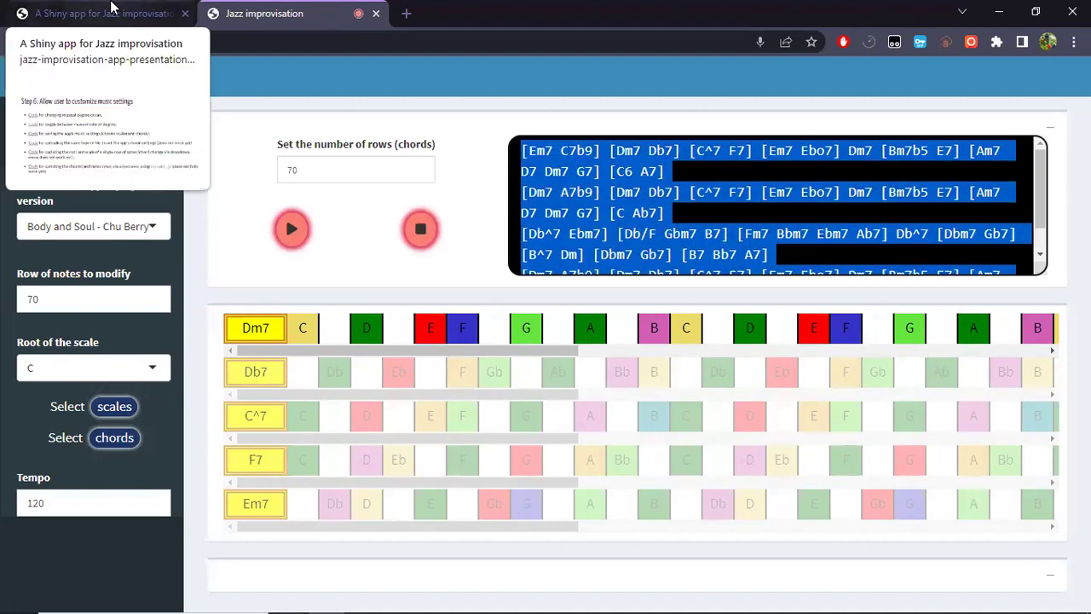
key("ctrl+Page_Up")
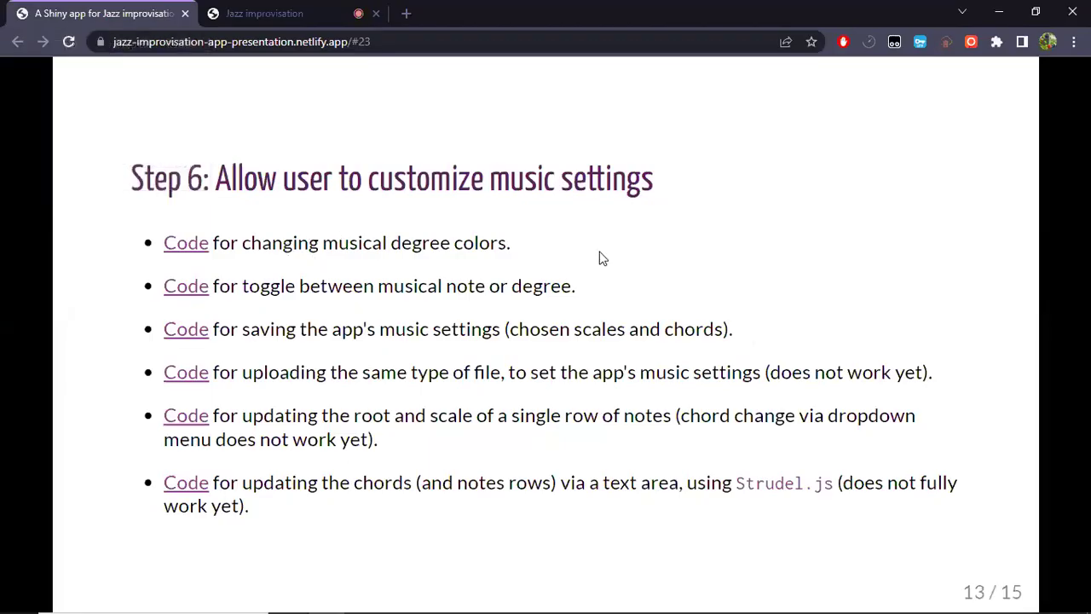
key("ctrl+Page_Down")
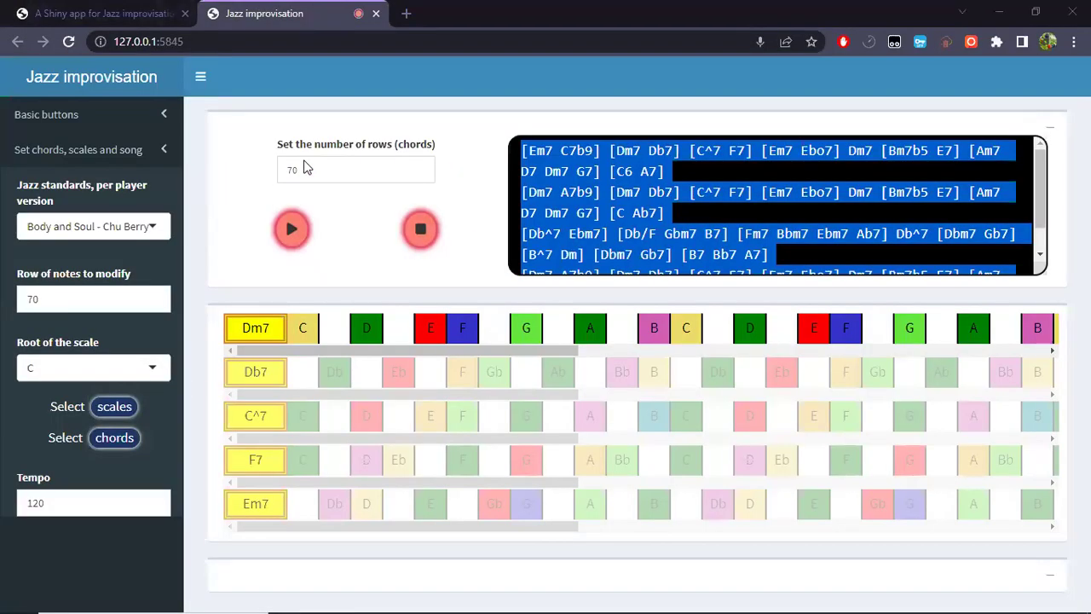
- Show the scale degree colors and set the b5 degree to red with RGB 255, 5, 5
left_click(83, 136)
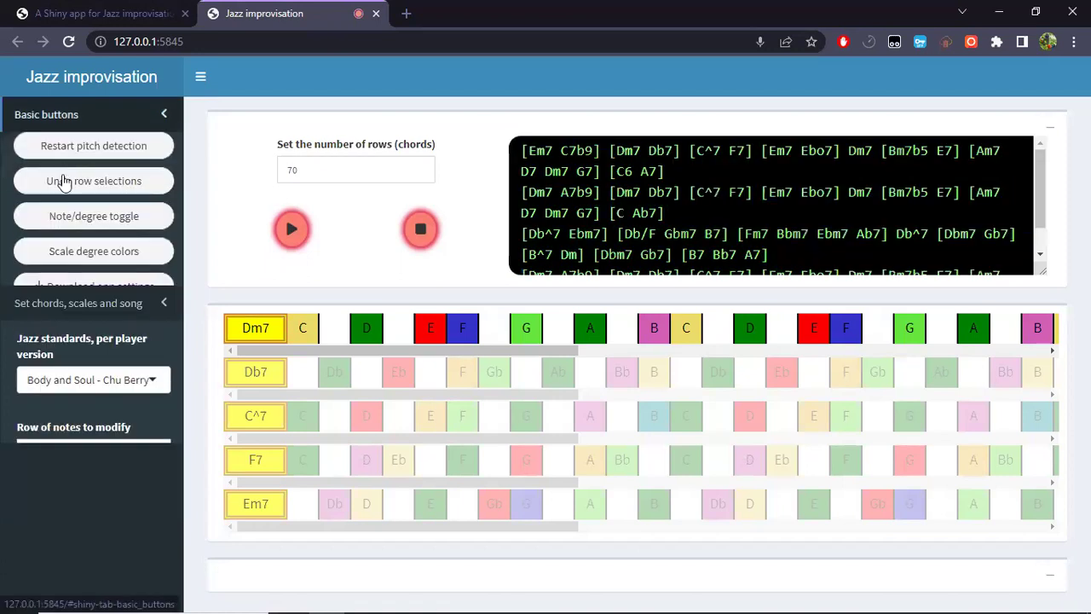
left_click(76, 252)
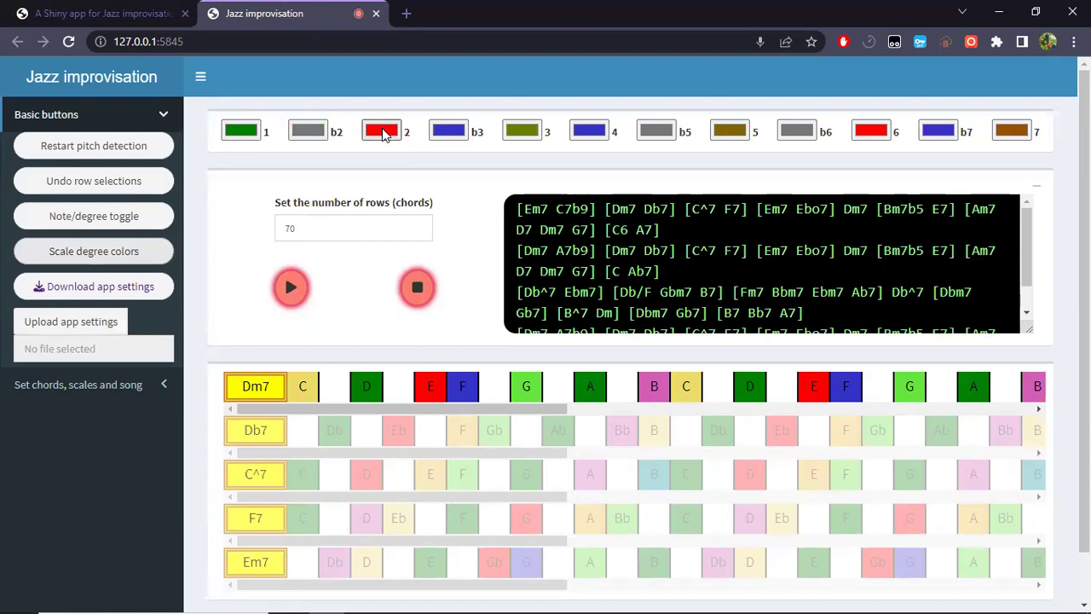
left_click(663, 132)
left_click(733, 174)
left_click_drag(805, 149, 821, 142)
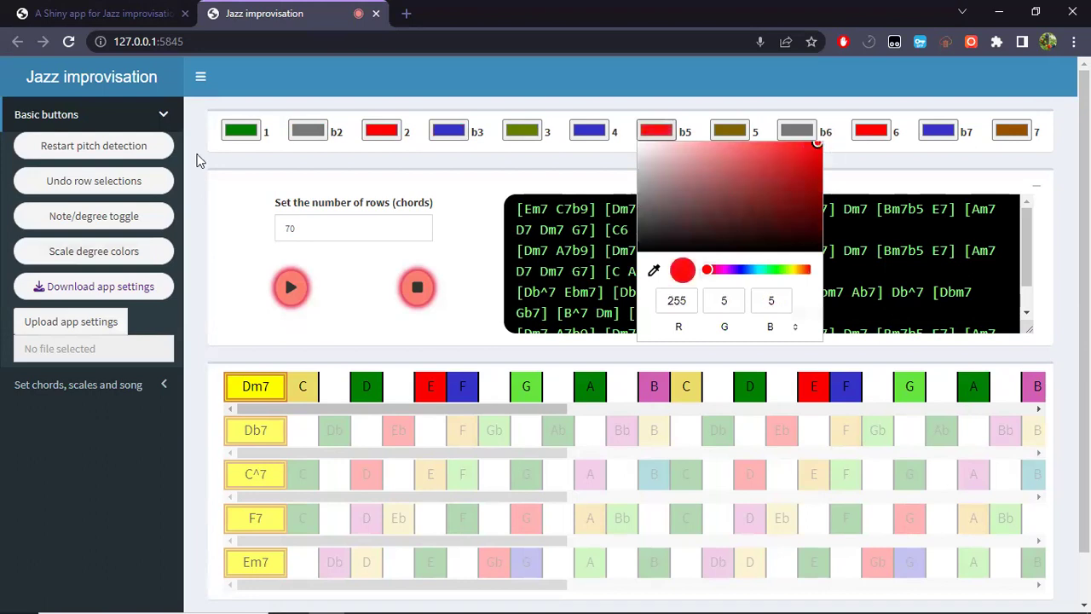
- Switch the note rows from note names to scale degrees and look over the rows
left_click(101, 217)
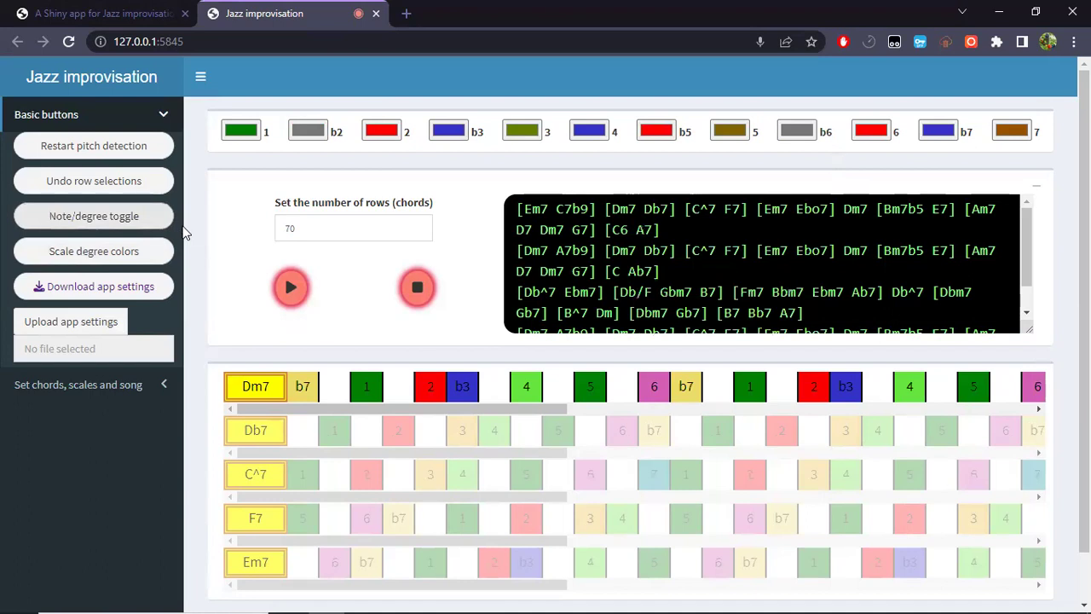
scroll(455, 479, "down", 1)
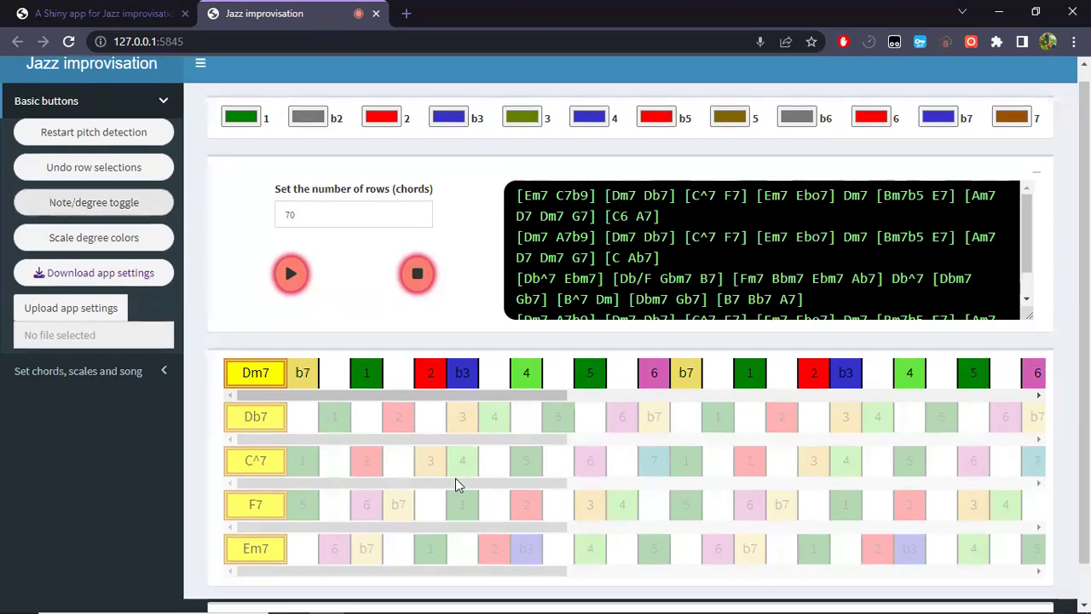
left_click(530, 160)
key("ctrl+a")
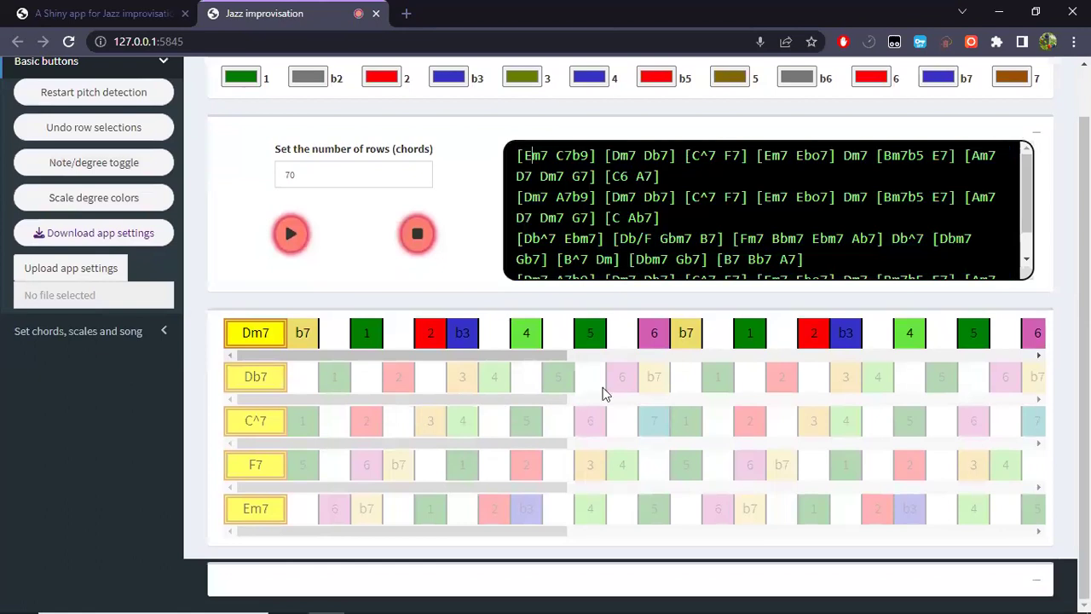
scroll(442, 176, "up", 1)
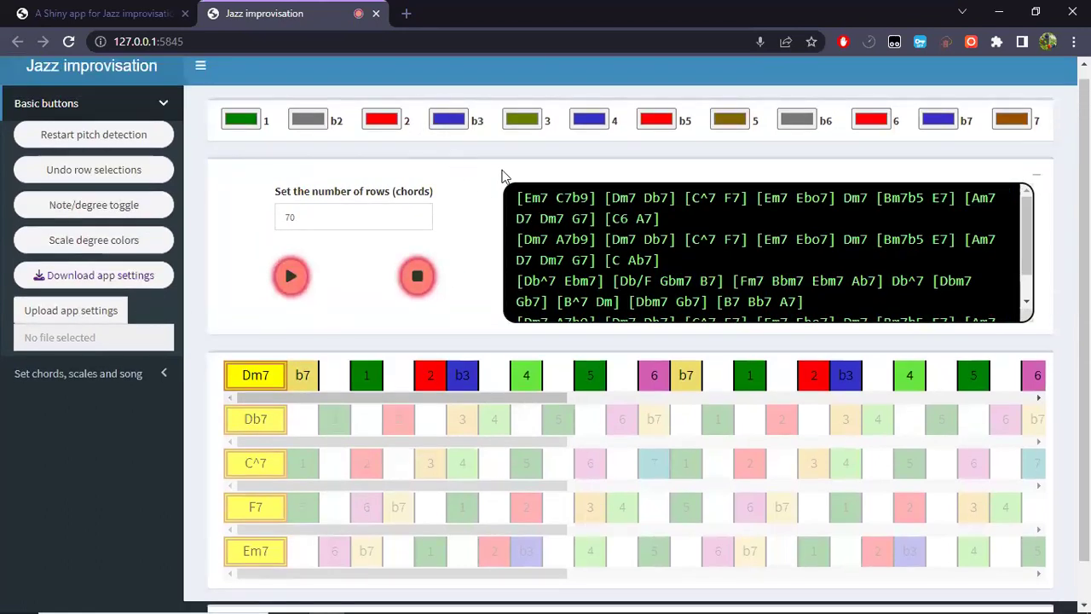
- Set the color of degree 3 to gray with RGB 123, 126, 114 and play the song
left_click(521, 121)
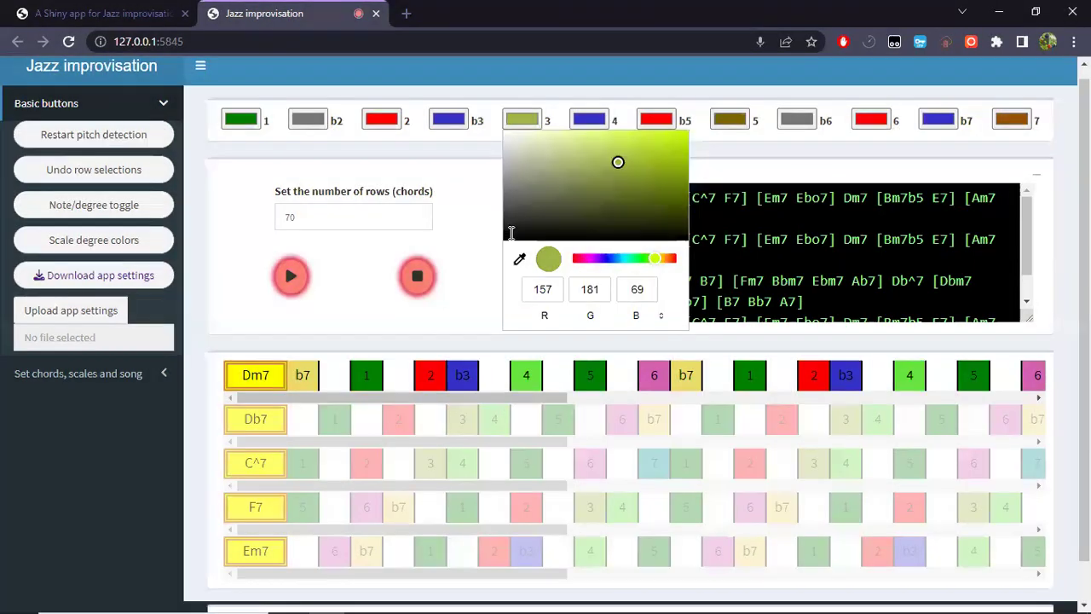
left_click(510, 227)
left_click_drag(548, 197, 524, 185)
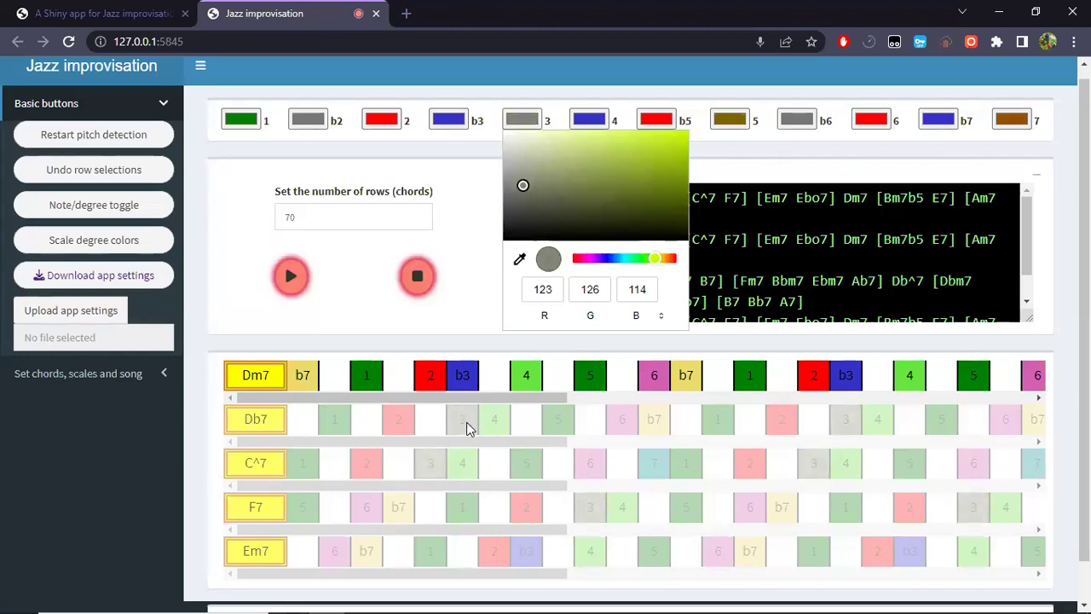
left_click(307, 218)
left_click(293, 278)
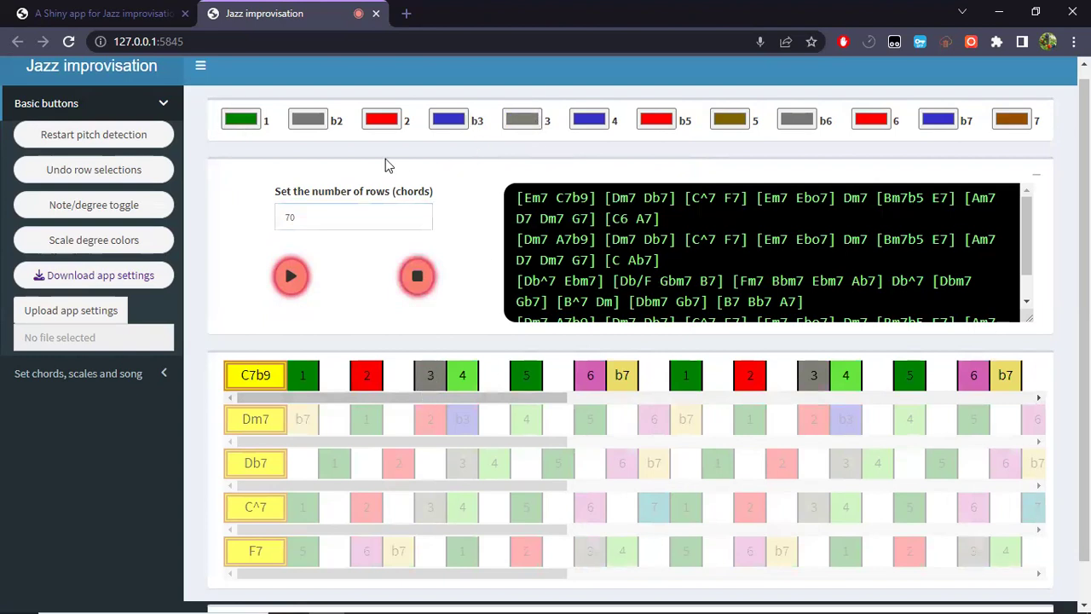
- Check the customization slide, download the app settings and open the downloaded musicData.json file
left_click(133, 8)
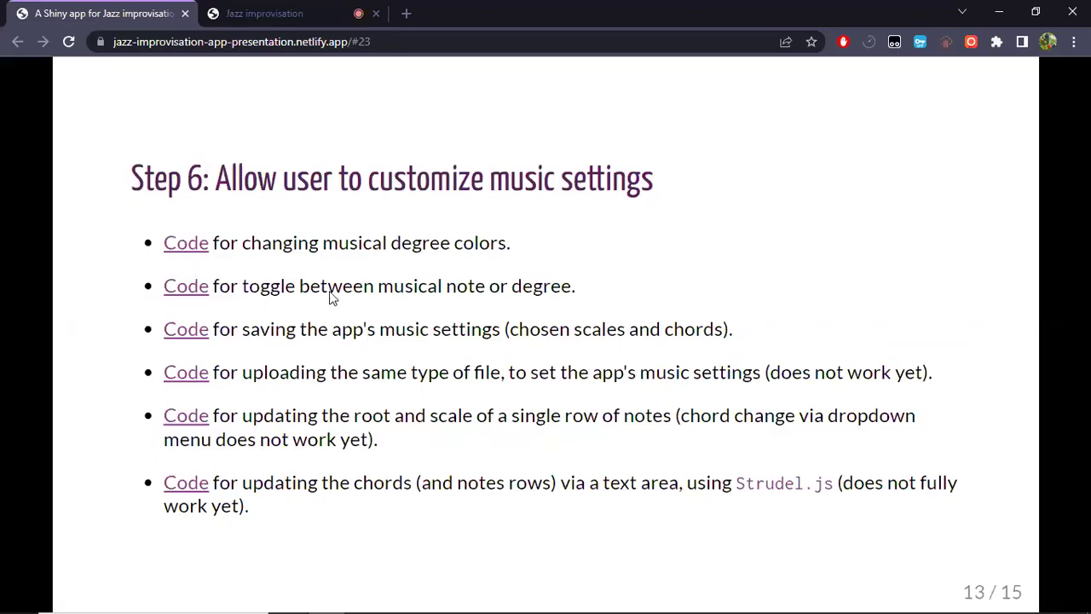
left_click(256, 13)
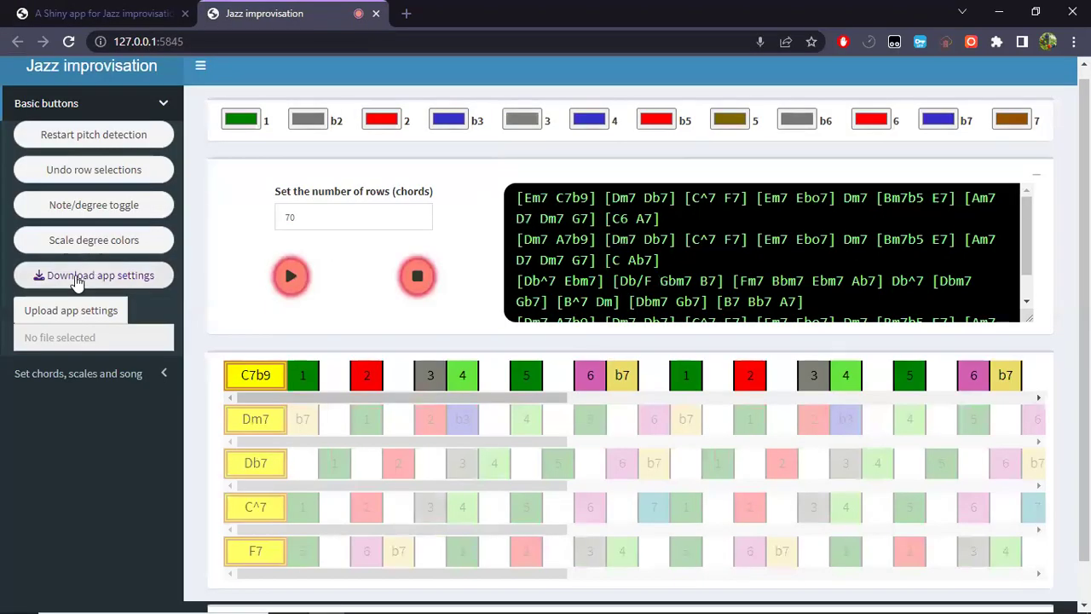
left_click(77, 282)
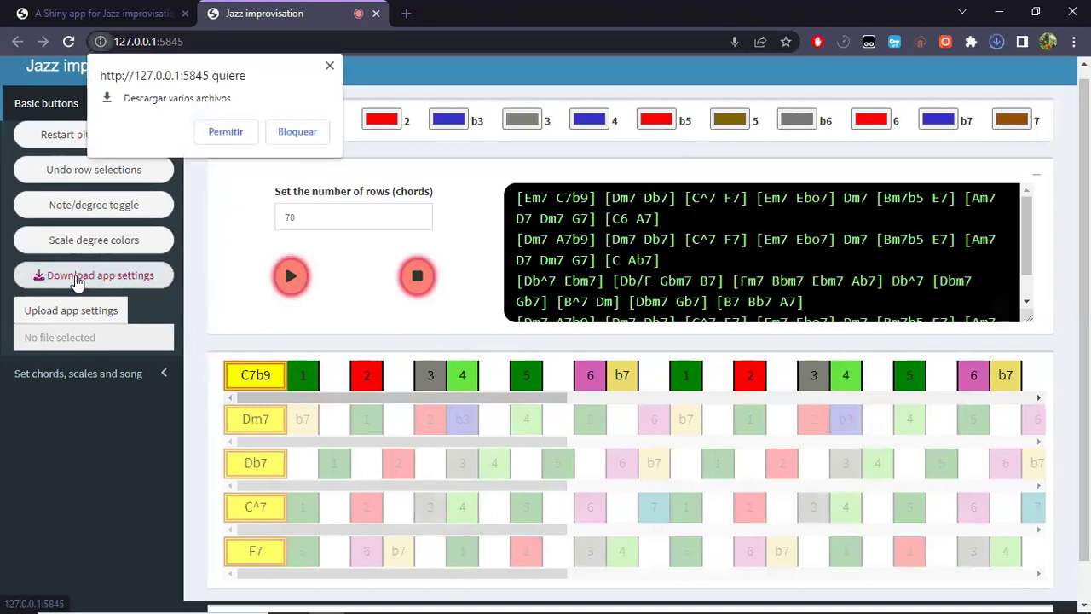
left_click(407, 14)
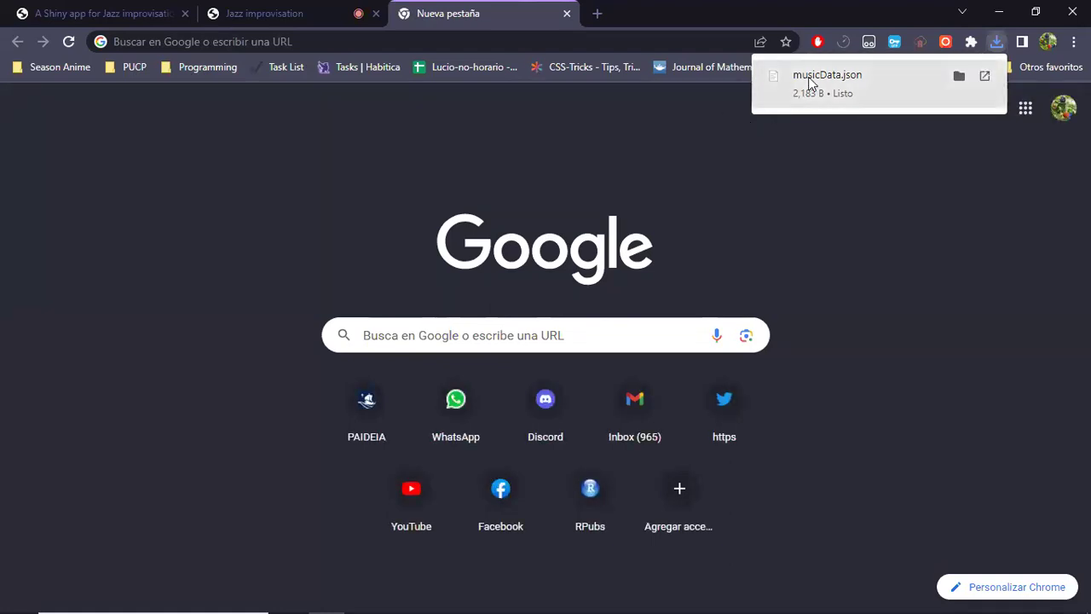
left_click(838, 76)
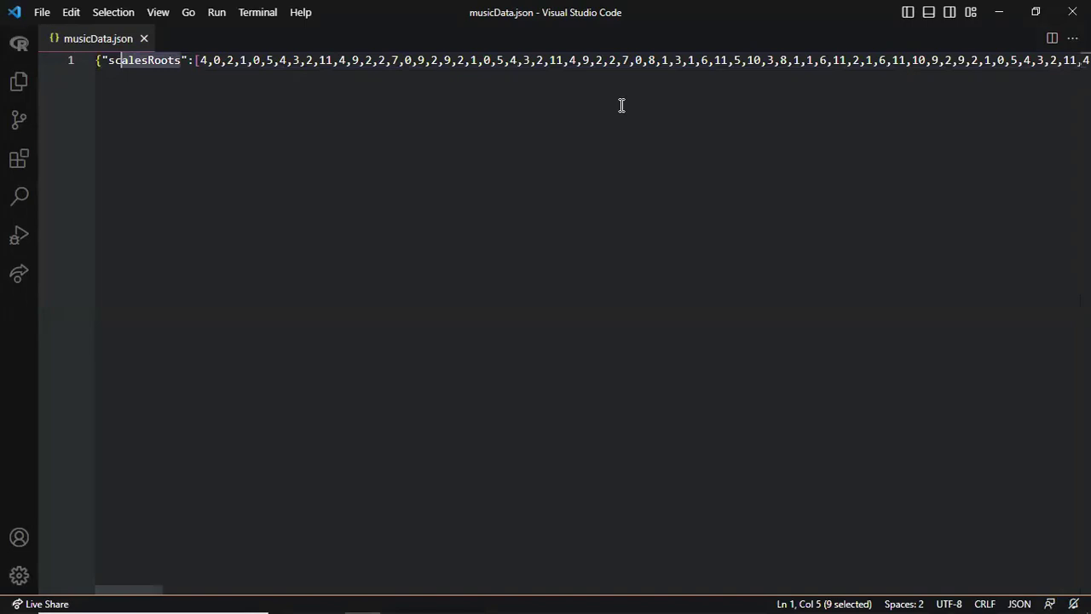
- Examine the scalesRoots, scalesNotes and chord progression data along the single line of musicData.json
scroll(621, 105, "right", 5)
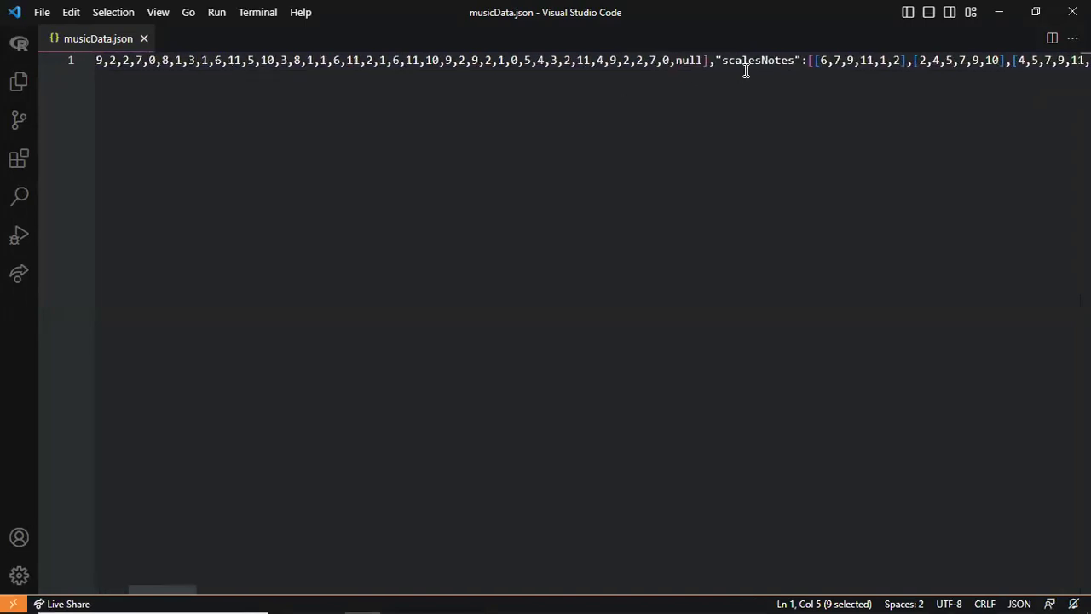
left_click_drag(785, 62, 722, 66)
scroll(722, 66, "right", 6)
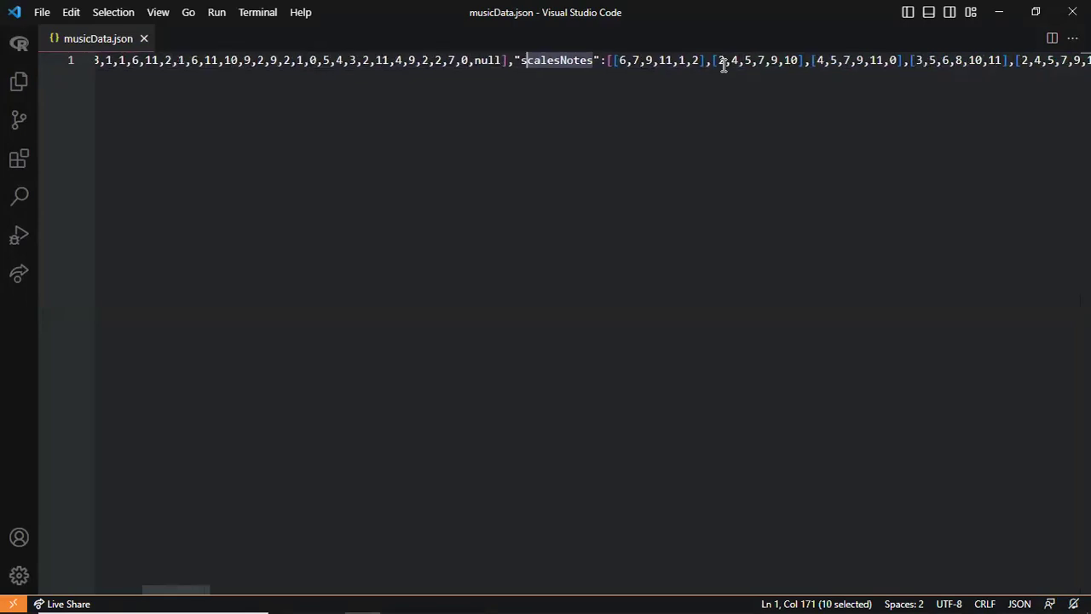
scroll(653, 63, "right", 6)
left_click(652, 63)
key("shift+Left")
key("shift+Left")
key("shift+Left")
key("shift+Left")
scroll(652, 63, "right", 18)
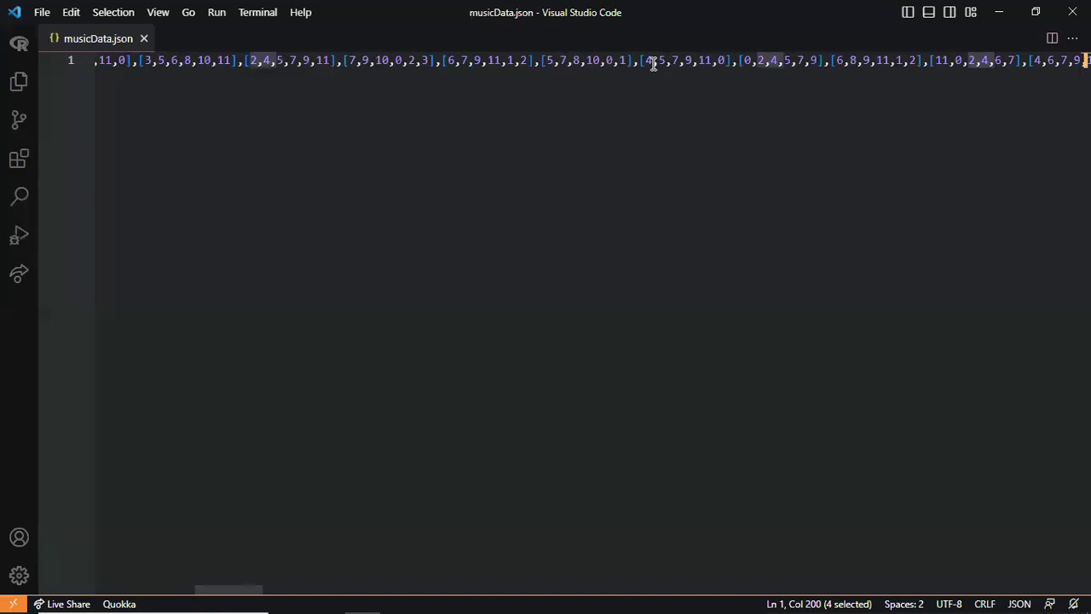
scroll(652, 64, "right", 5)
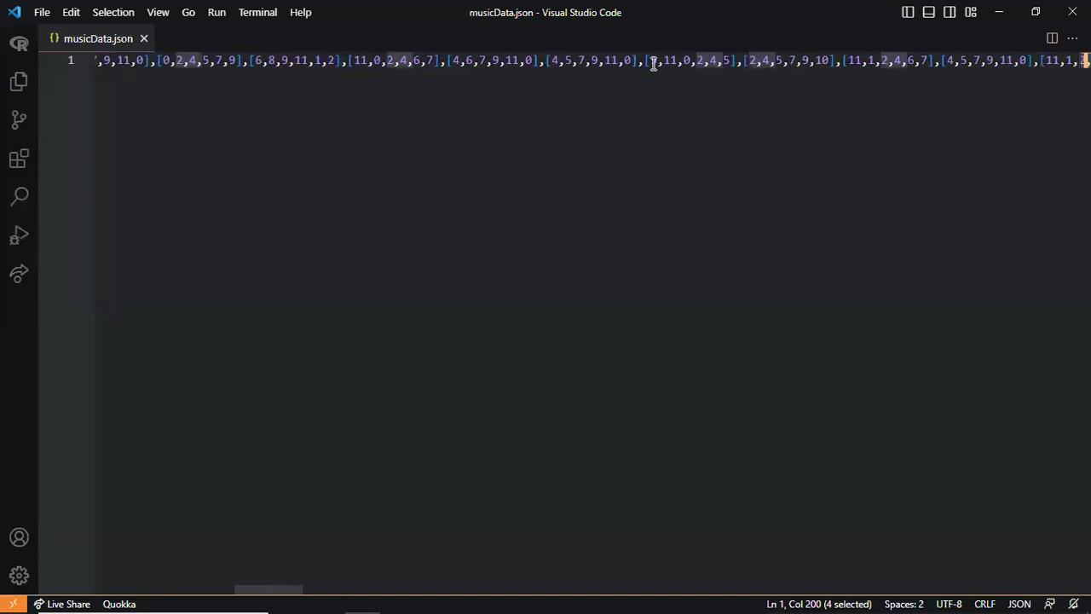
key("End")
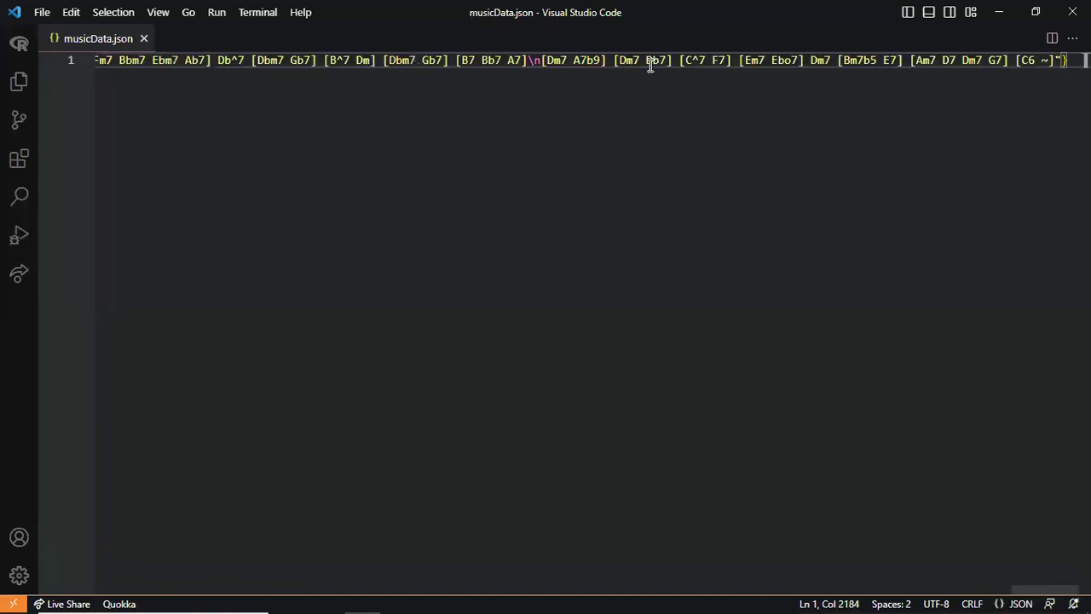
scroll(650, 65, "left", 5)
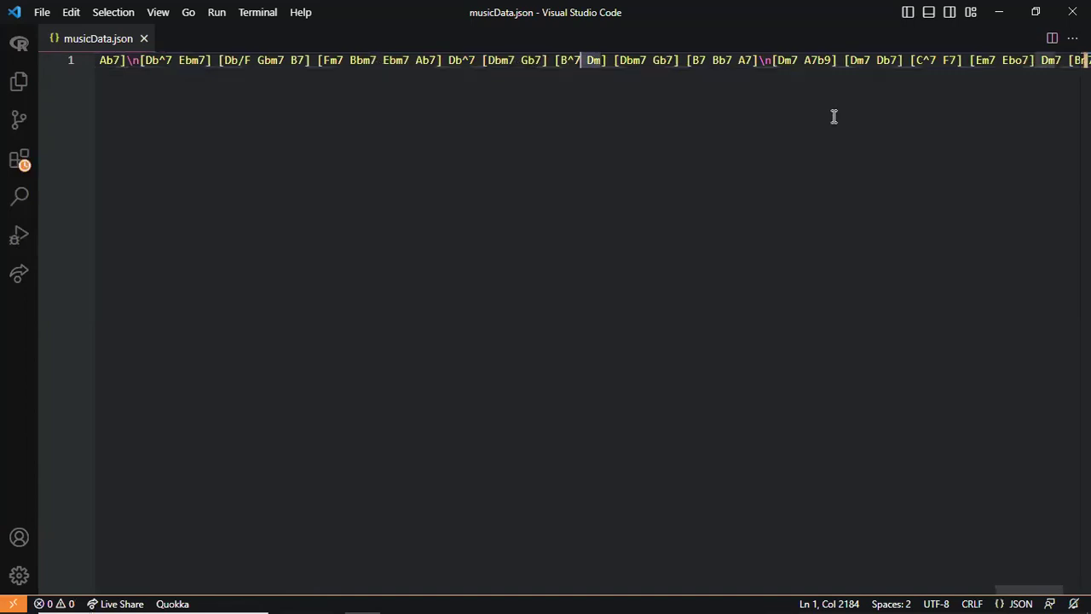
key("ctrl+z")
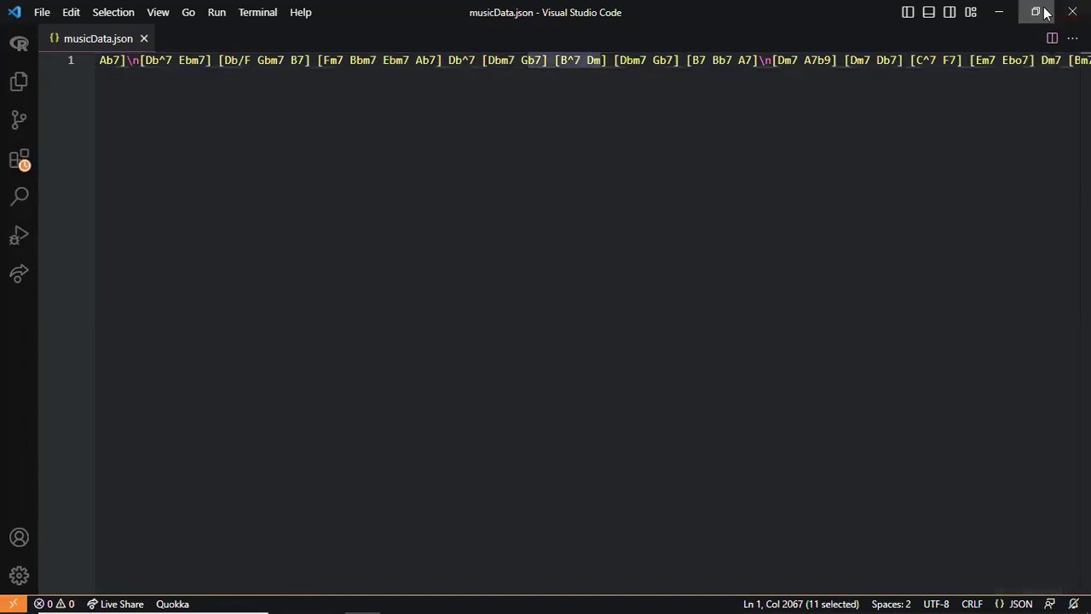
- Leave Visual Studio Code for the browser, close the blank tab and return to the presentation's Step 6 slide
left_click(1045, 12)
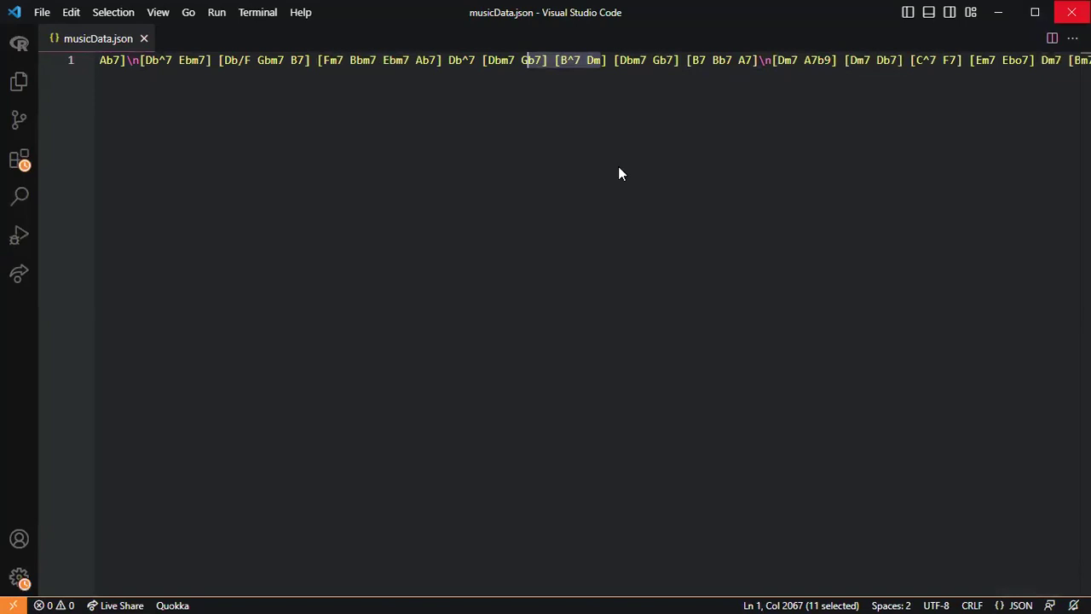
key("alt+Tab")
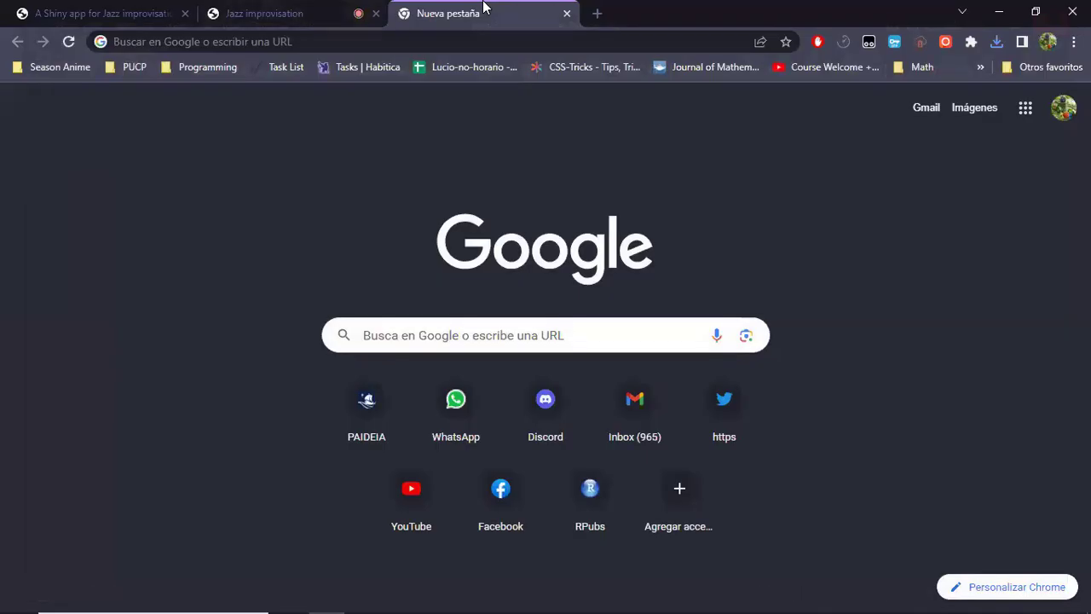
key("ctrl+w")
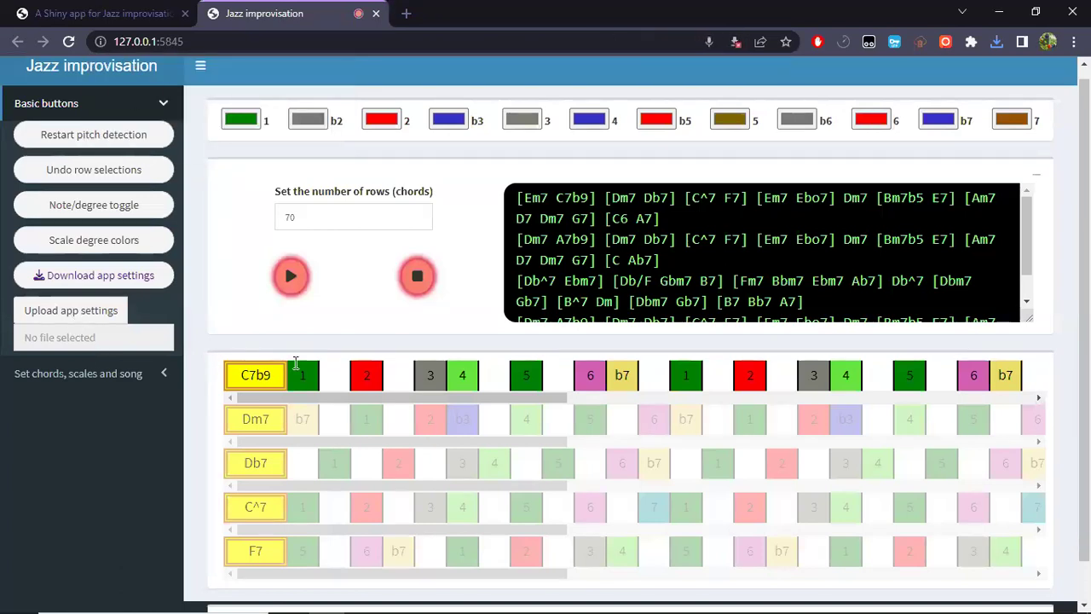
key("ctrl+shift+Tab")
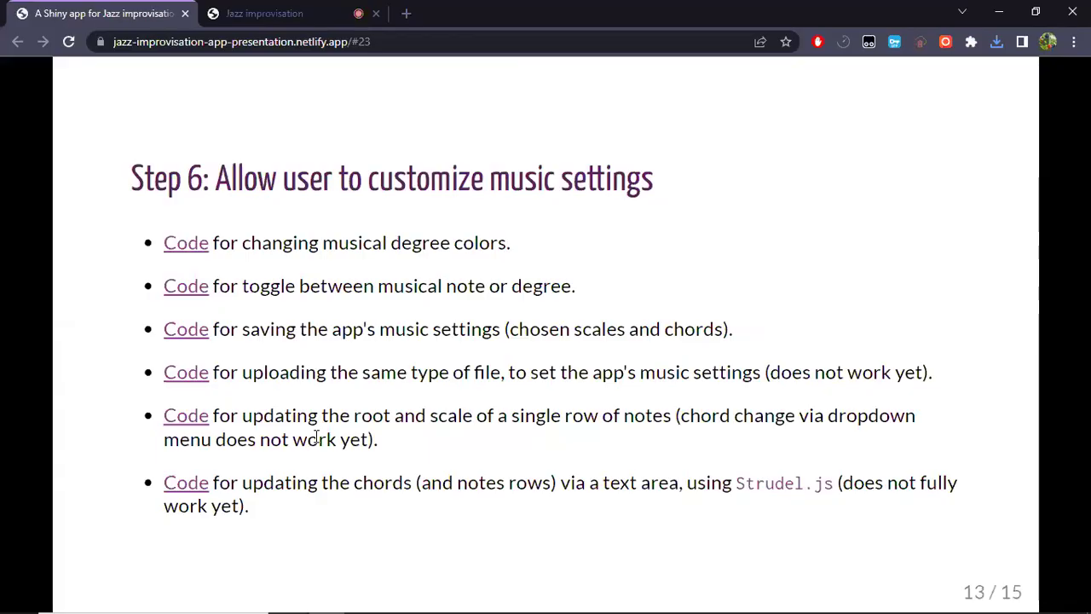
- Switch to the local Jazz improvisation app, reload it and dismiss the file-opening dialog
key("ctrl+Tab")
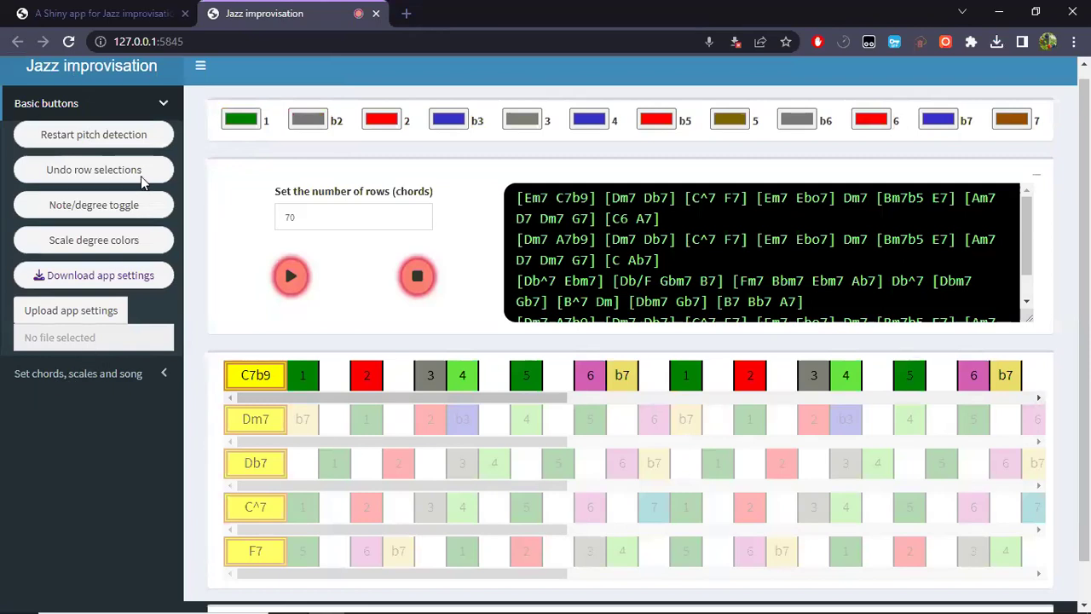
left_click(68, 42)
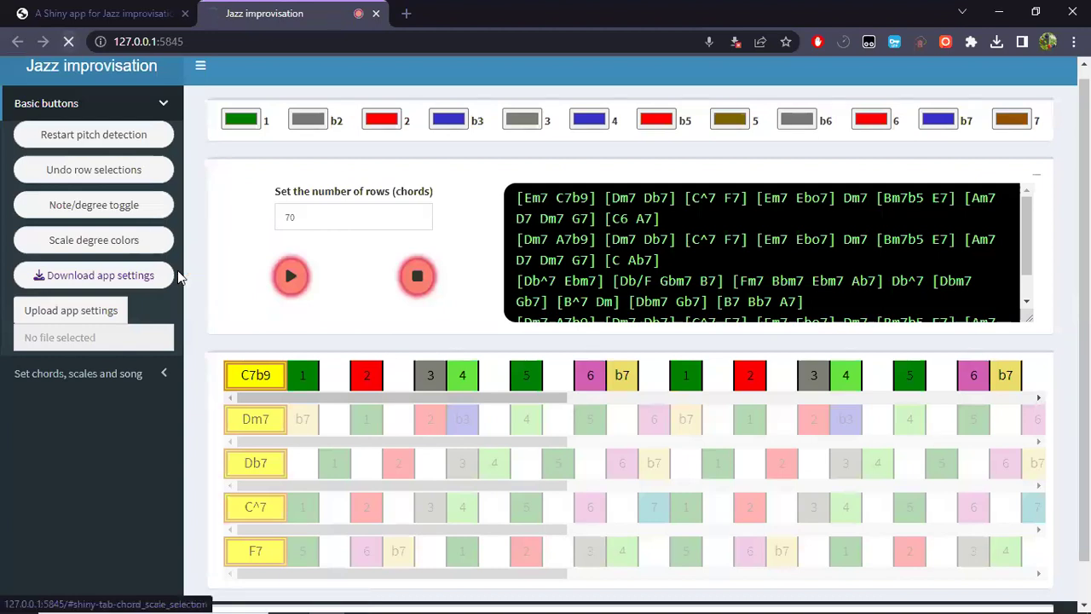
key("ctrl+o")
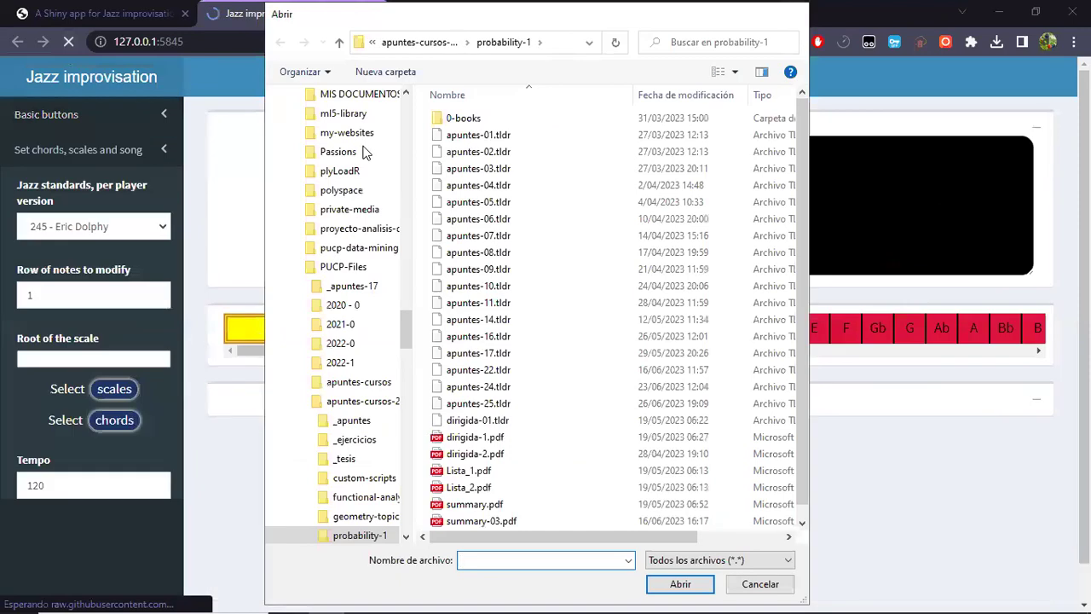
left_click(797, 15)
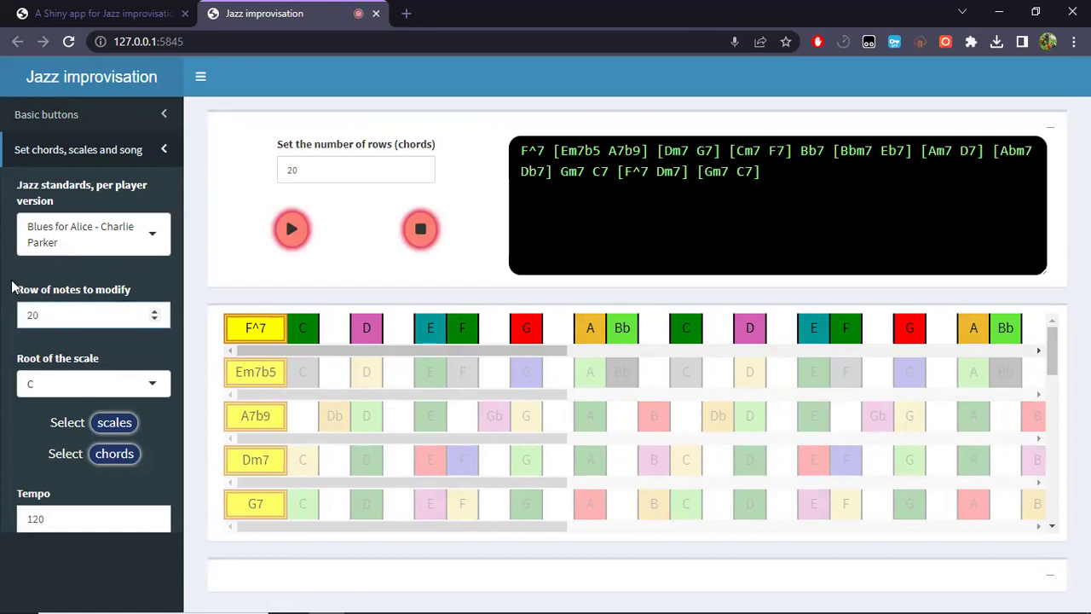
- Set the row of notes to modify to 1 and its scale root to F
left_click_drag(17, 291, 132, 298)
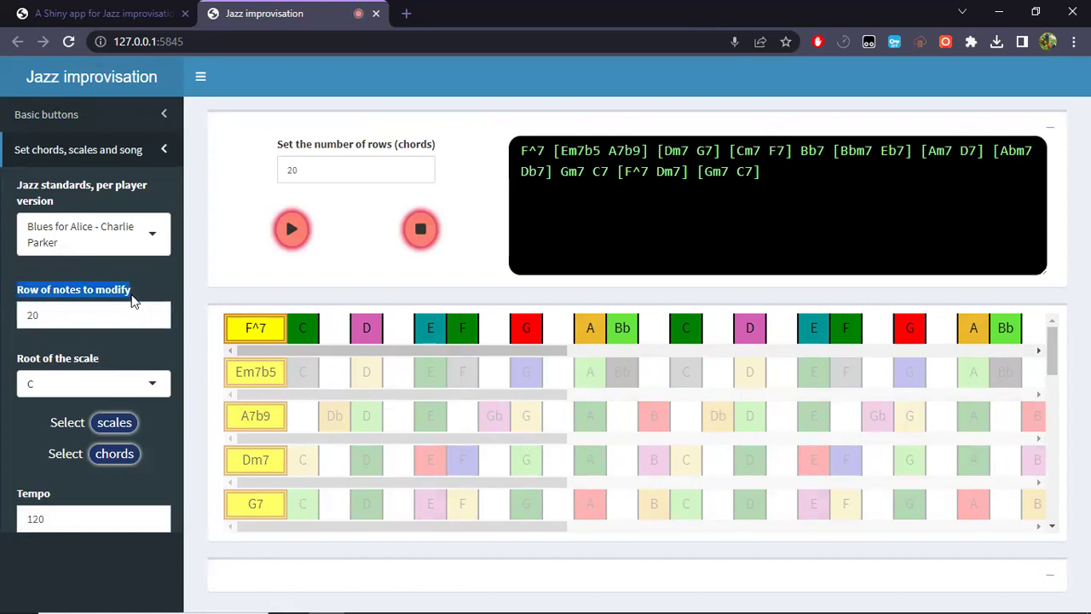
left_click(264, 335)
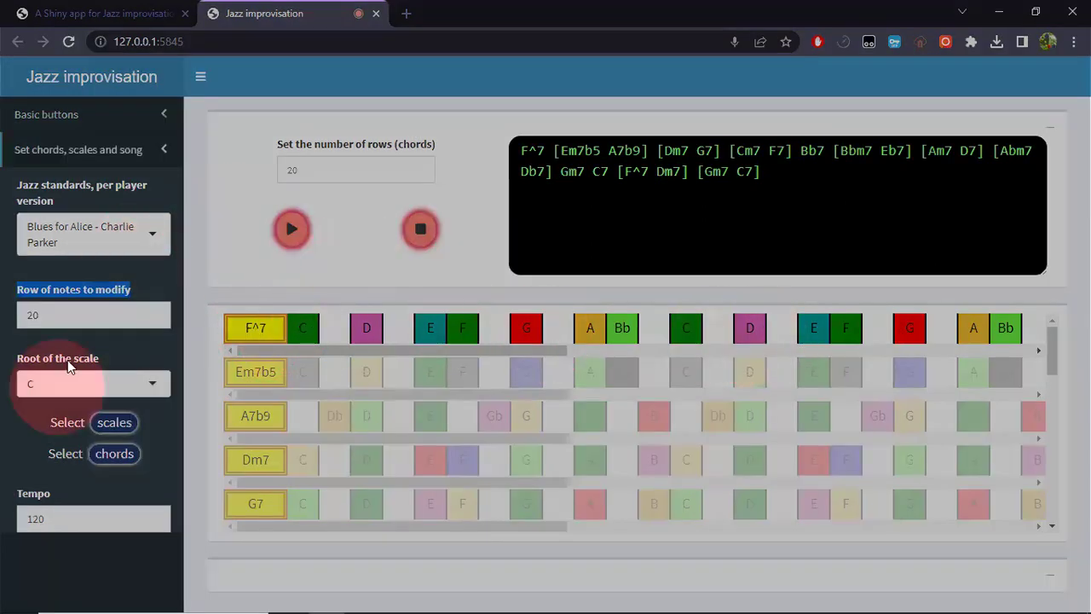
left_click(78, 326)
key("BackSpace")
key("BackSpace")
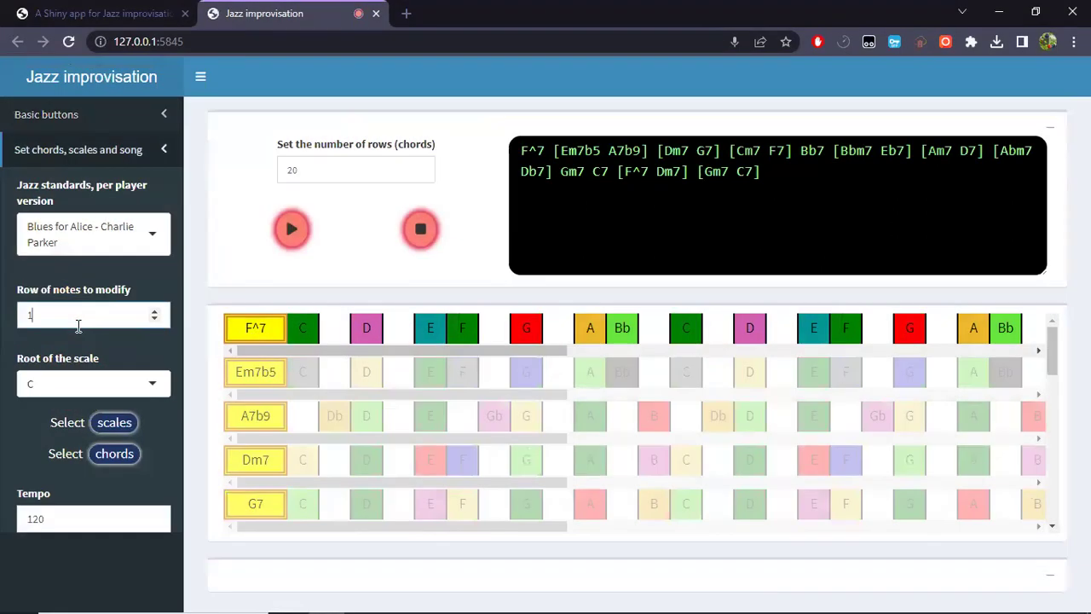
left_click(73, 385)
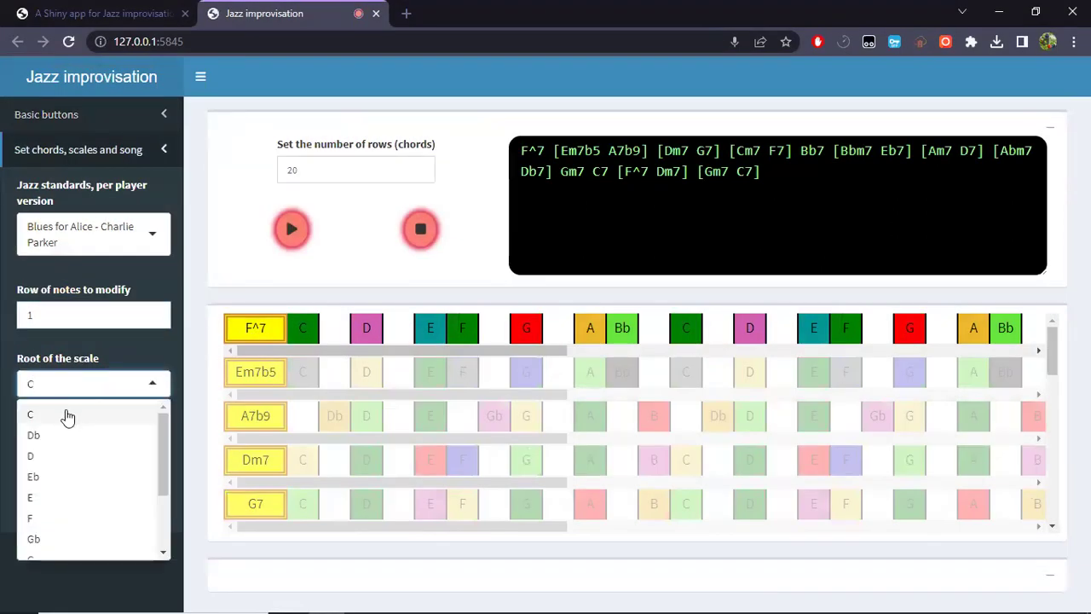
left_click(65, 415)
left_click(91, 387)
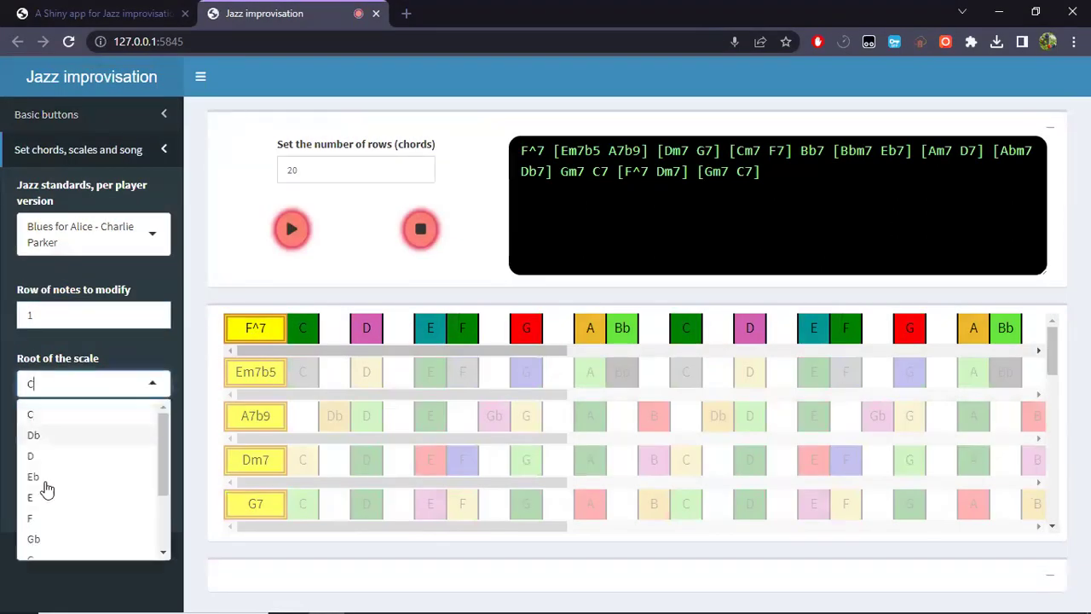
left_click(37, 522)
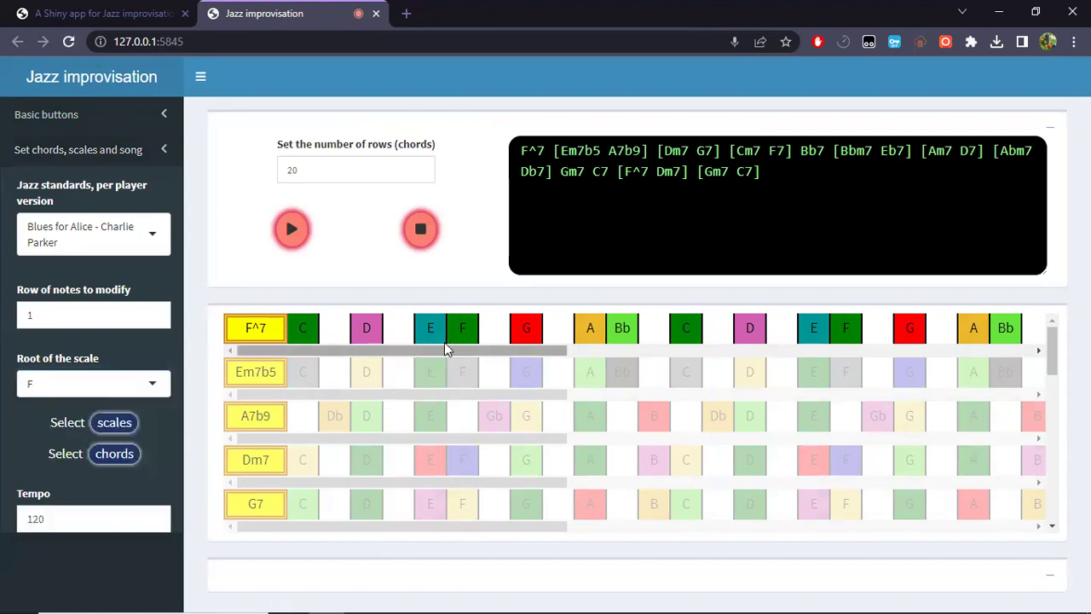
- Apply the Phrygian major mode to the first row of notes and replace it with Mixolydian
left_click(119, 424)
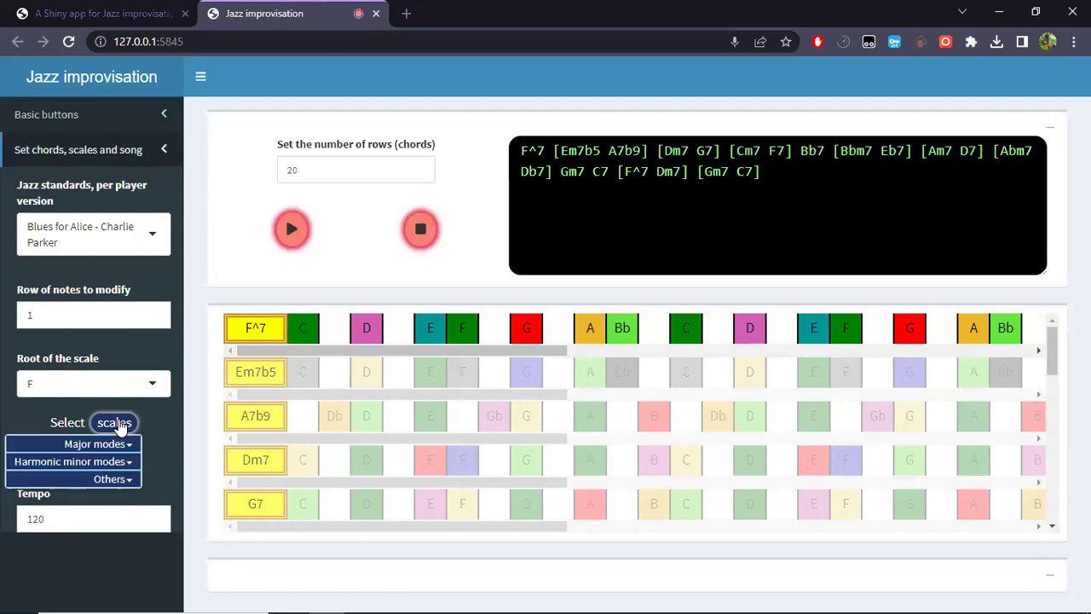
mouse_move(119, 444)
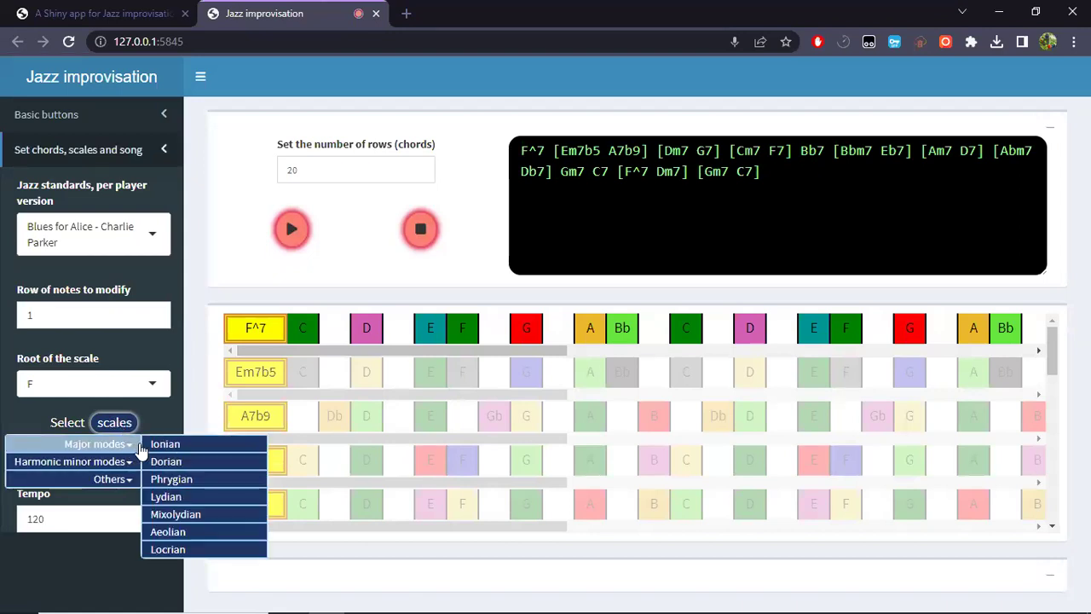
left_click(175, 481)
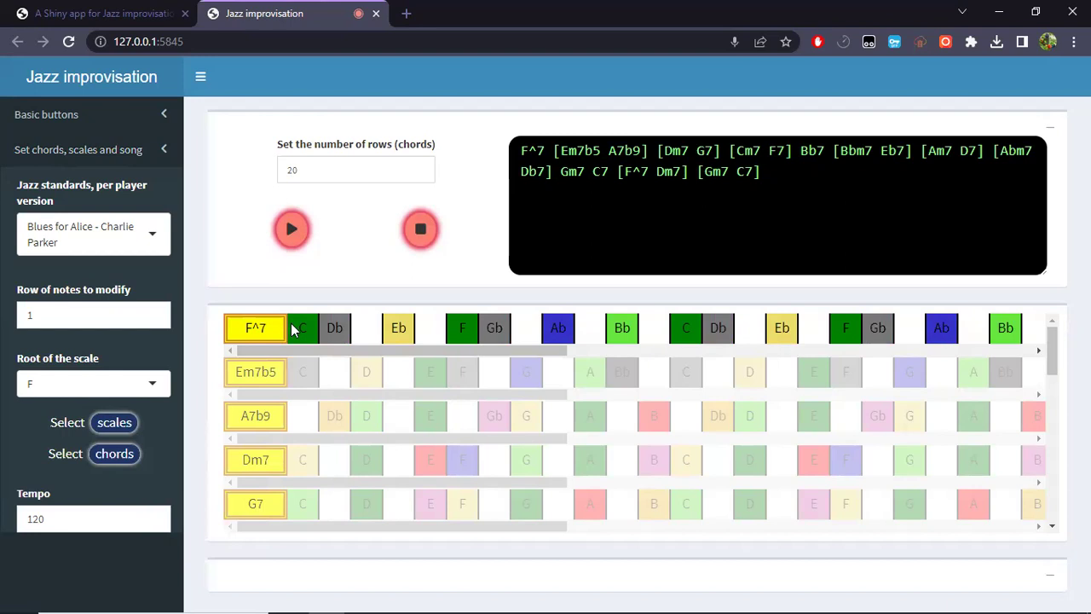
left_click(112, 425)
mouse_move(115, 444)
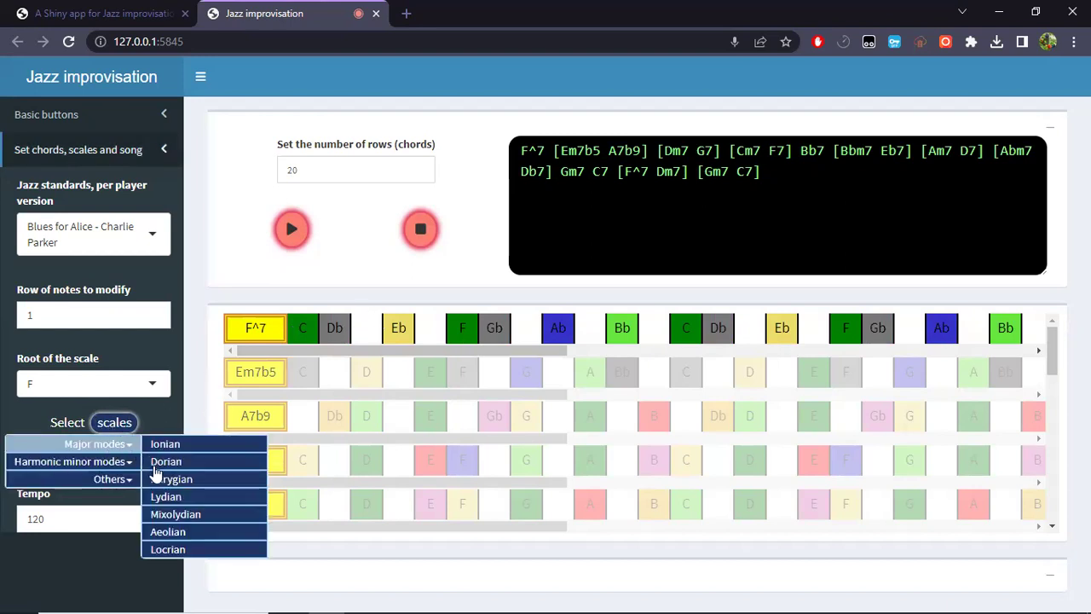
left_click(175, 514)
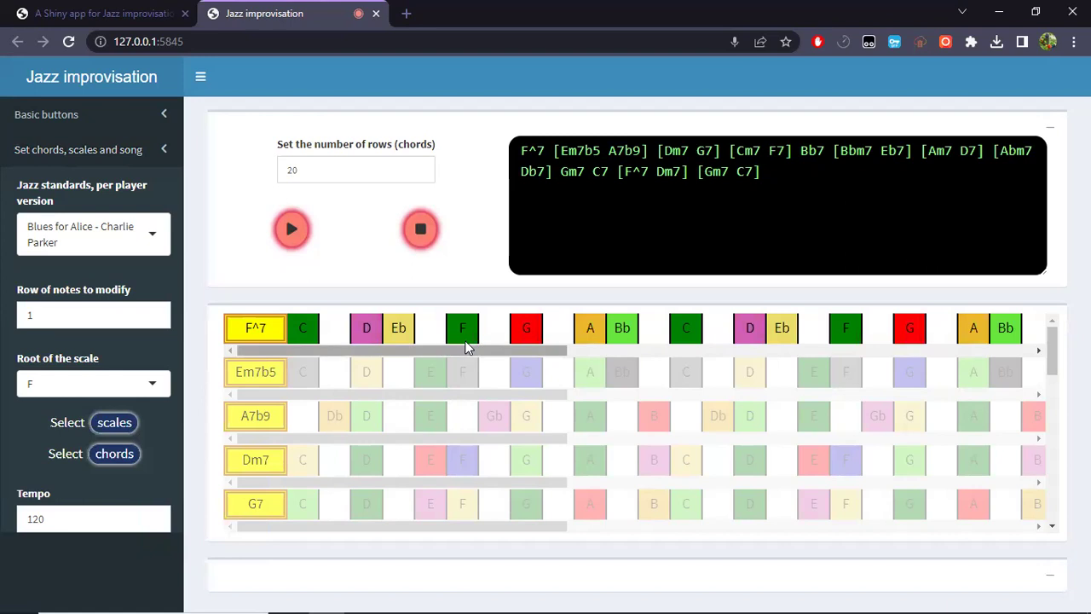
- Try to change the first row's chord to Maj9 using the chord selection, and check its chord label
left_click(115, 454)
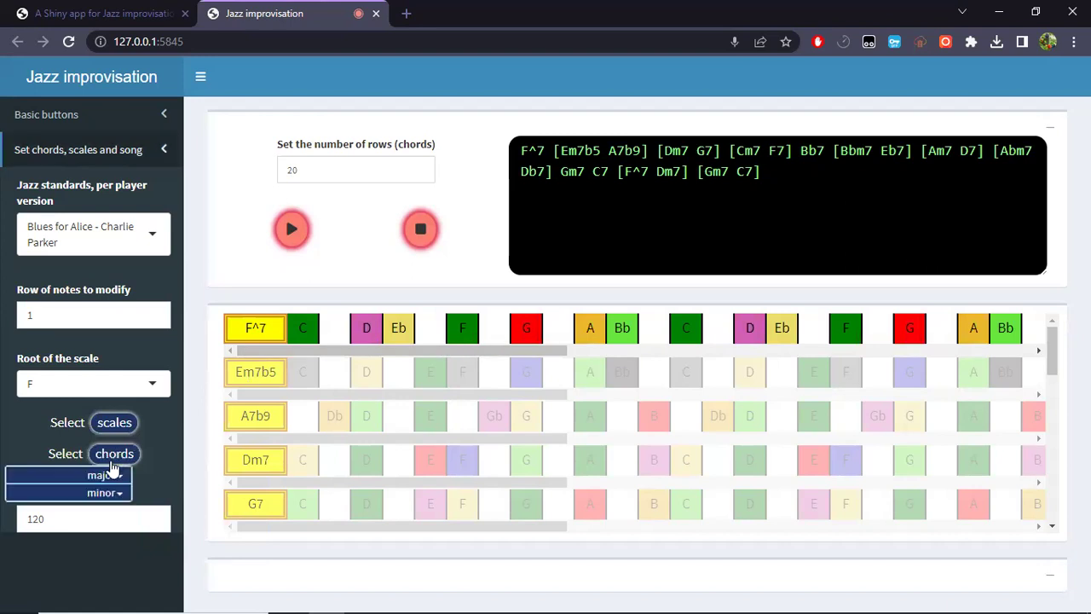
mouse_move(111, 477)
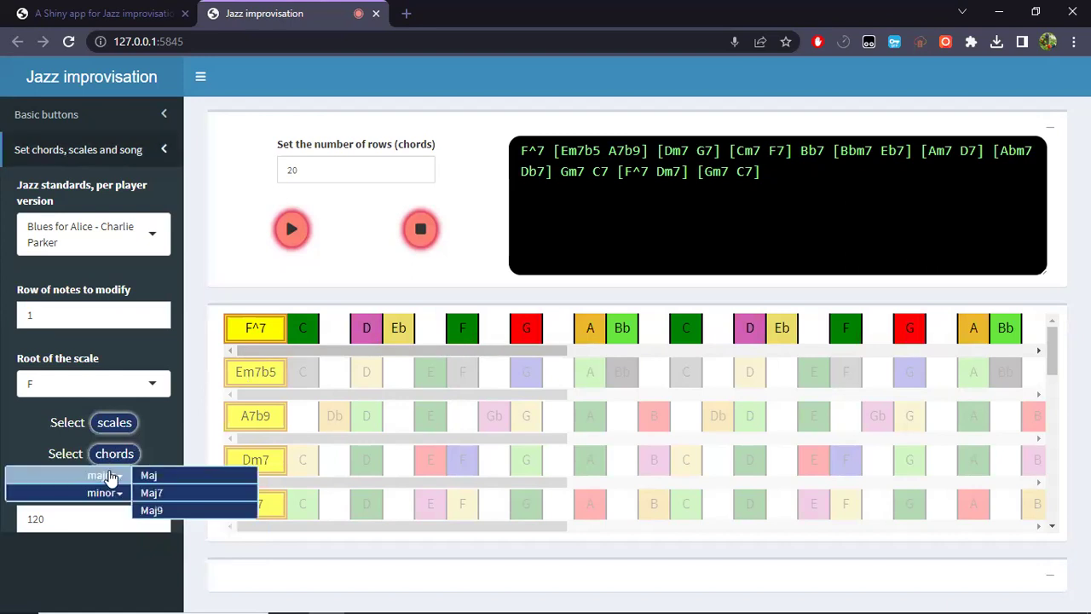
left_click(153, 510)
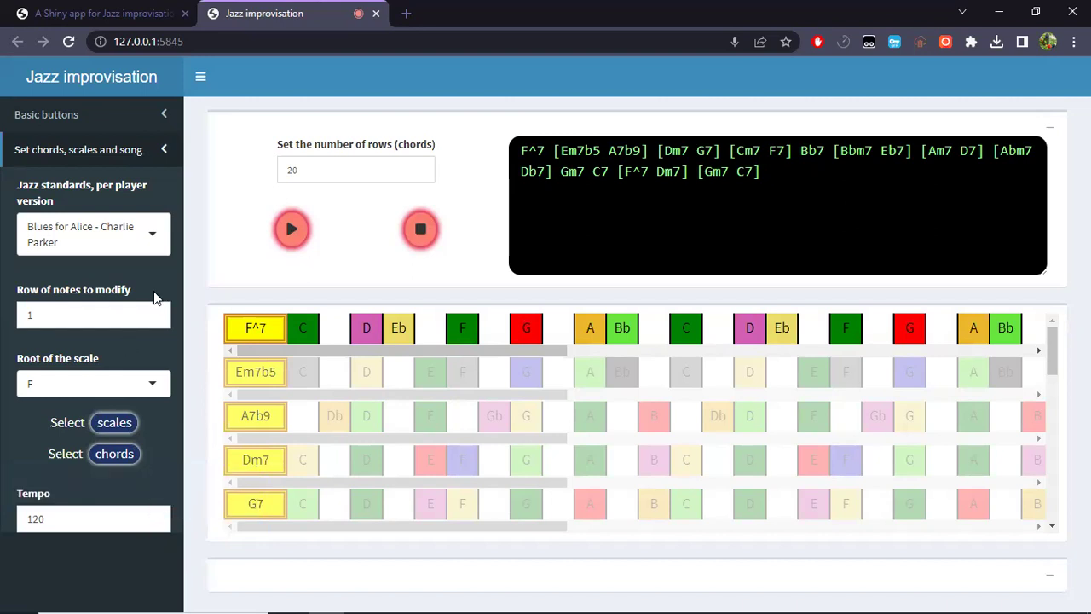
left_click(133, 11)
left_click(214, 10)
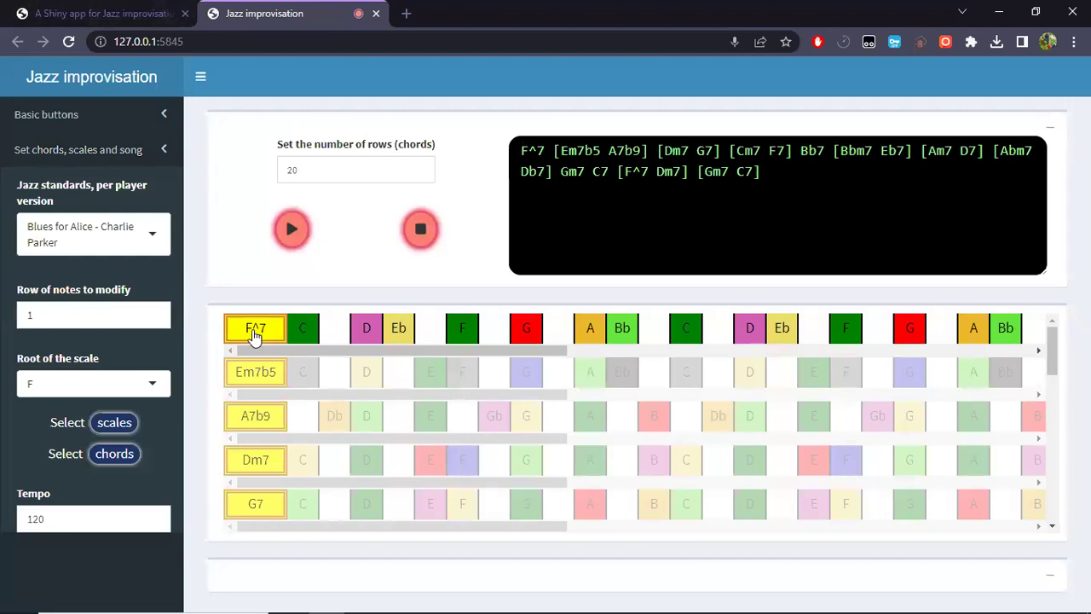
left_click(255, 331)
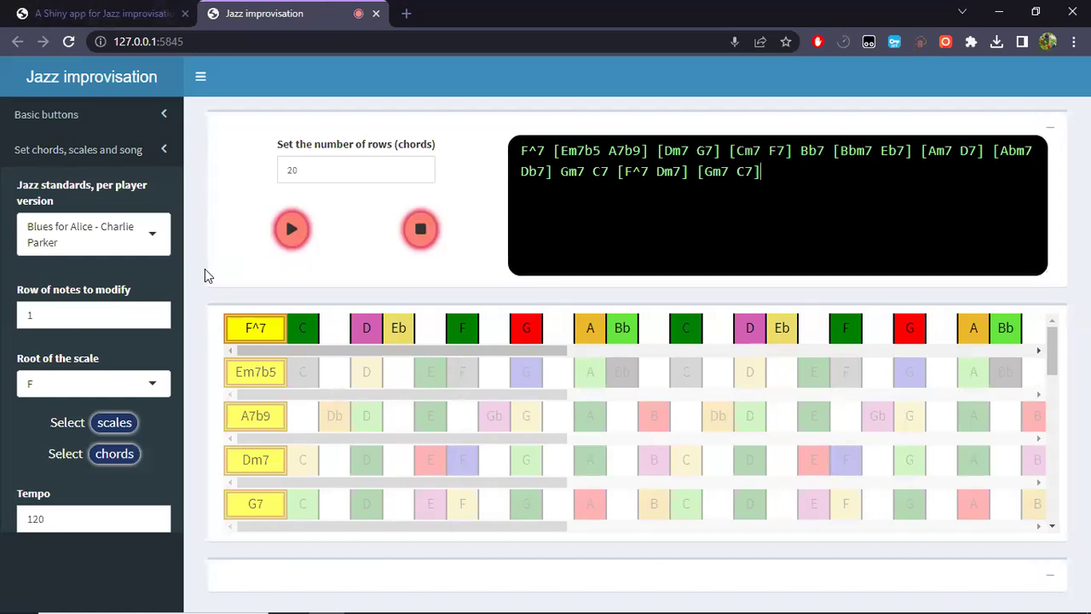
- Load the jazz standard Blues for Bela - Bob Berg and check the Step 6 slide before returning to the app
left_click(127, 239)
left_click(89, 342)
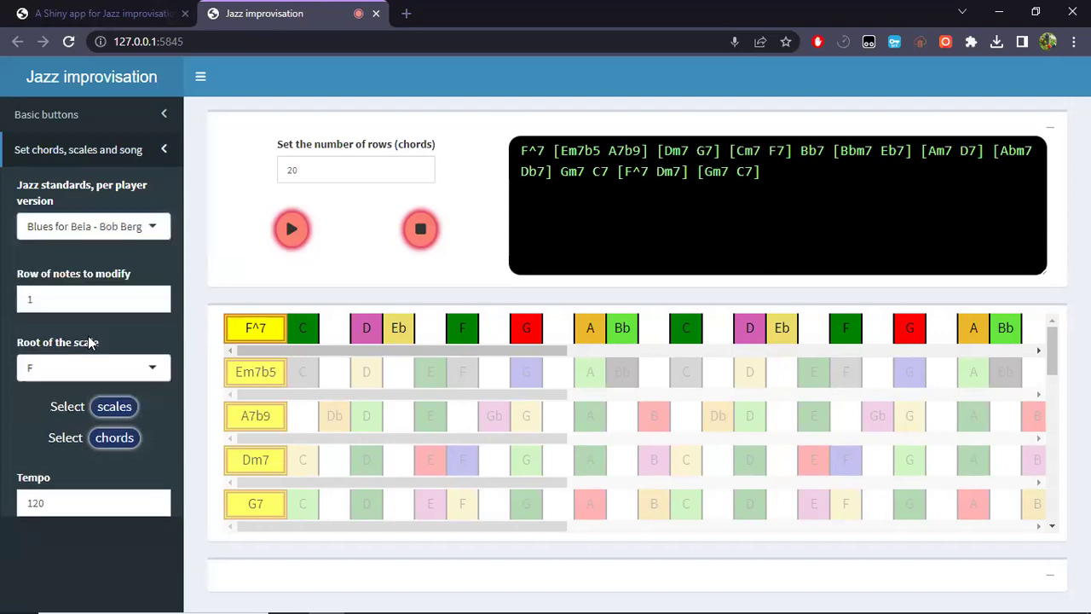
left_click(103, 12)
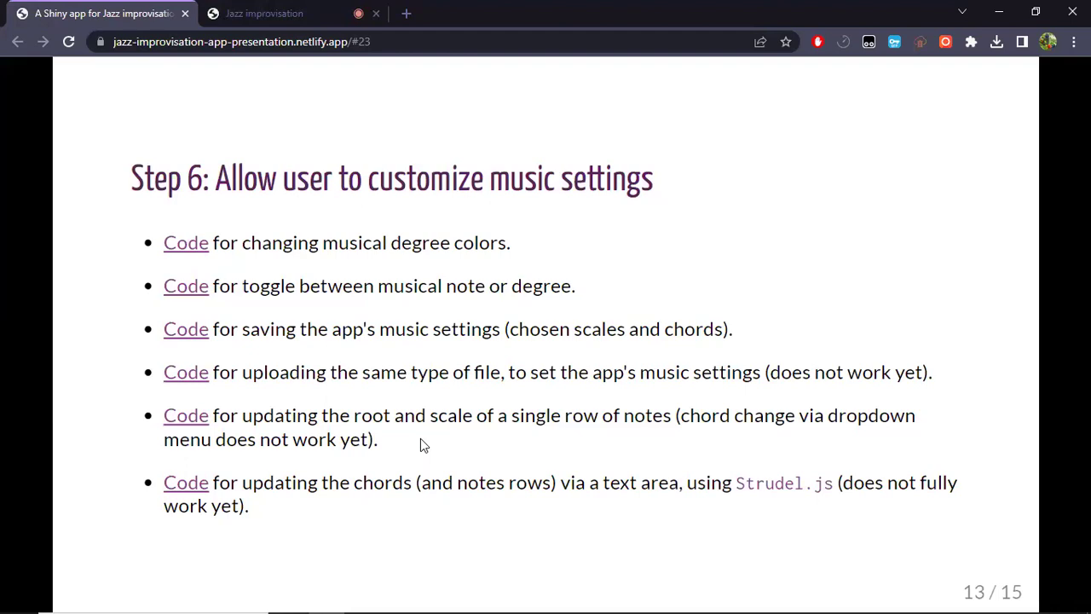
left_click(265, 13)
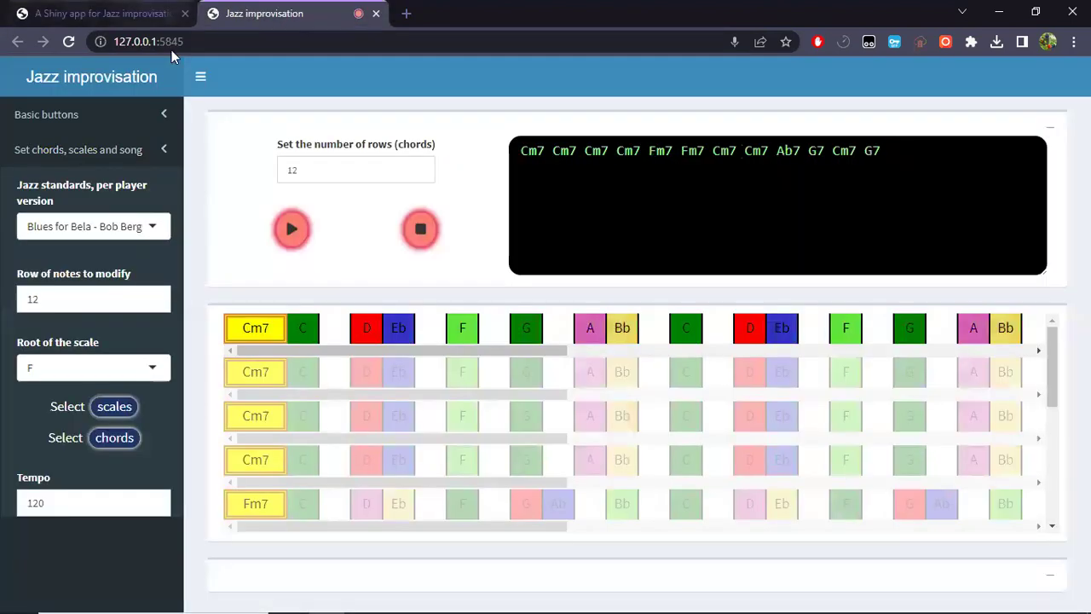
left_click(162, 13)
left_click(321, 10)
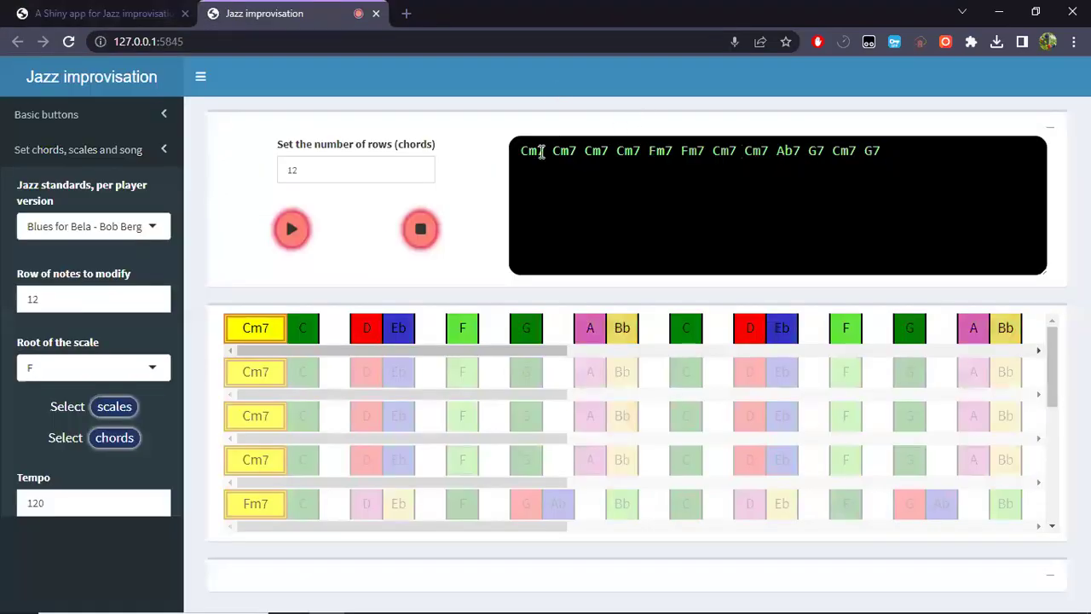
- Edit the chord progression text so that its first chord is Em7 and its last chord is Gb7
key("Delete")
type("D")
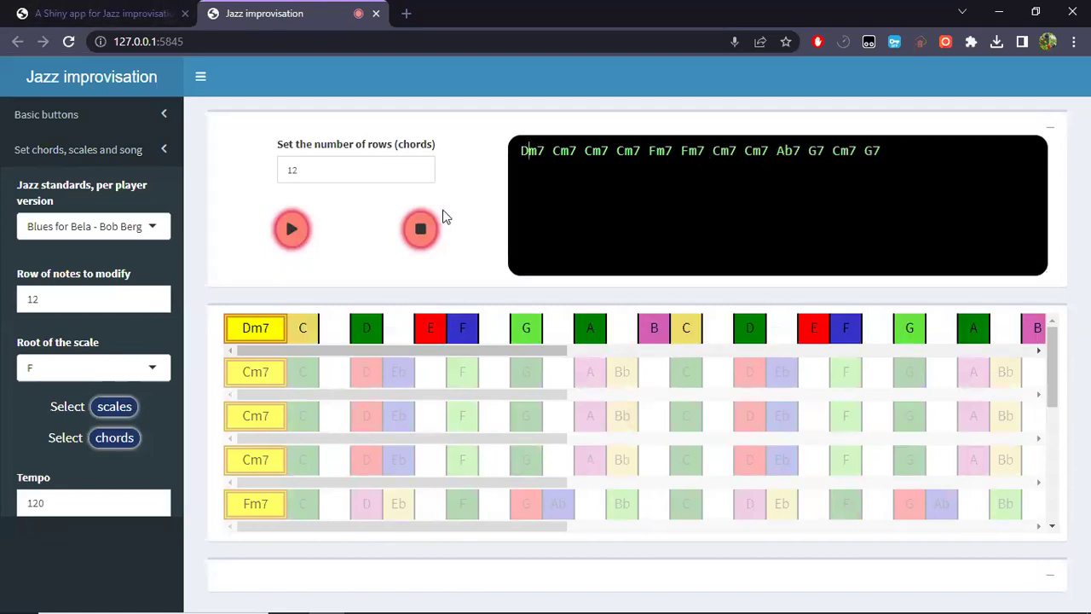
key("BackSpace")
type("E")
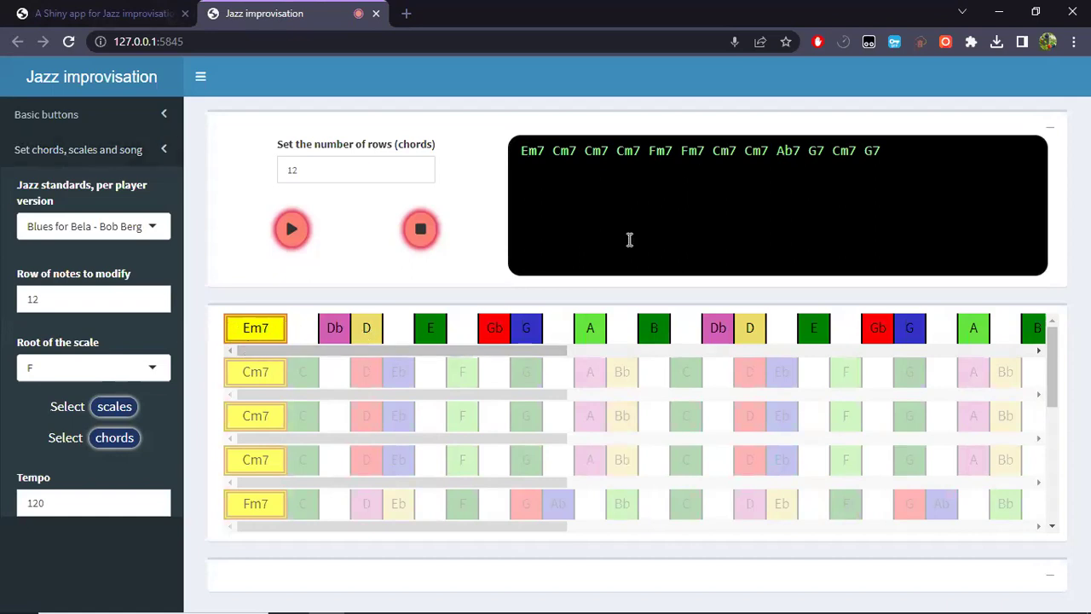
type("b")
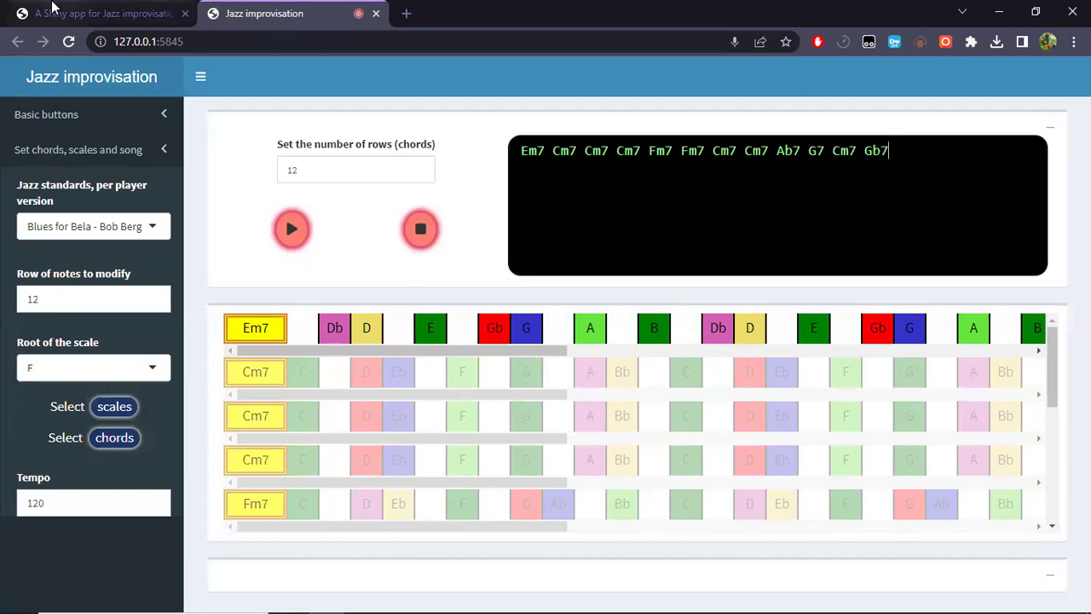
- Advance the presentation to the Future goals slide and highlight the words "note detection" in the mobile goal
key("ctrl+Tab")
key("Right")
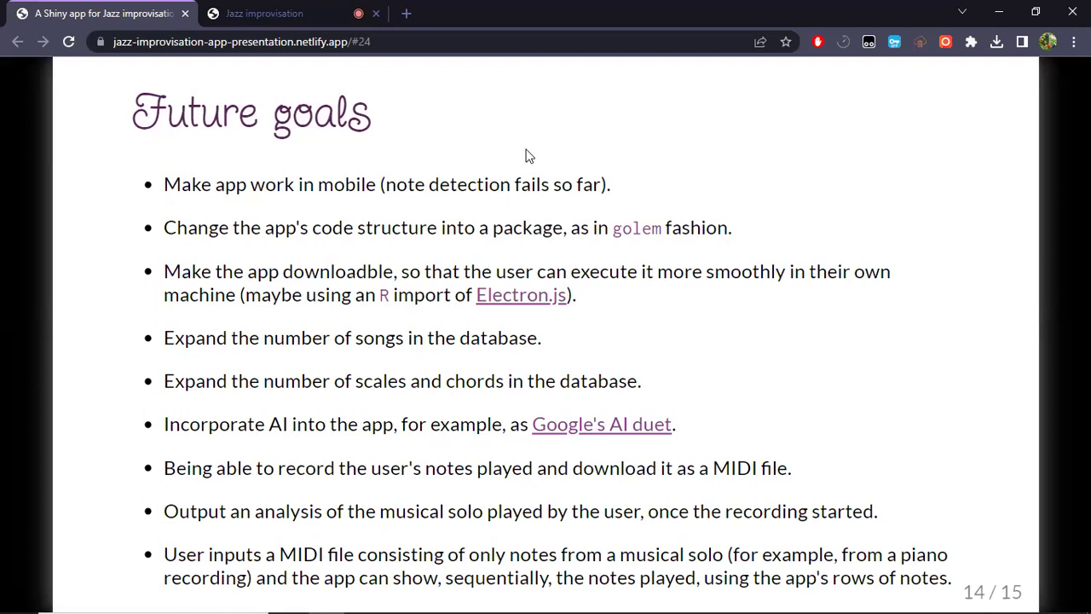
key("ctrl+Tab")
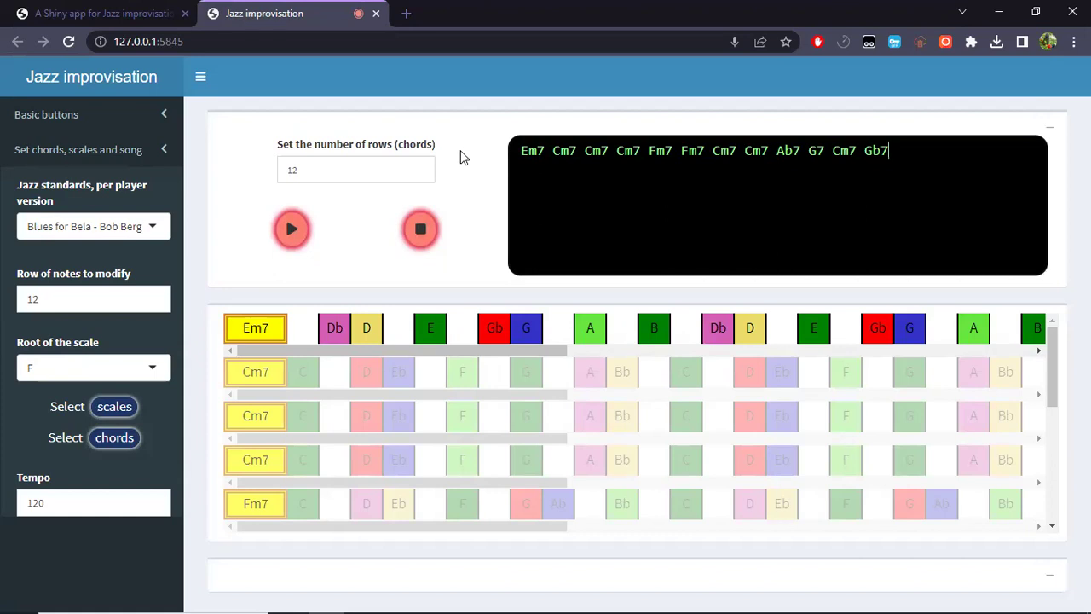
key("ctrl+Tab")
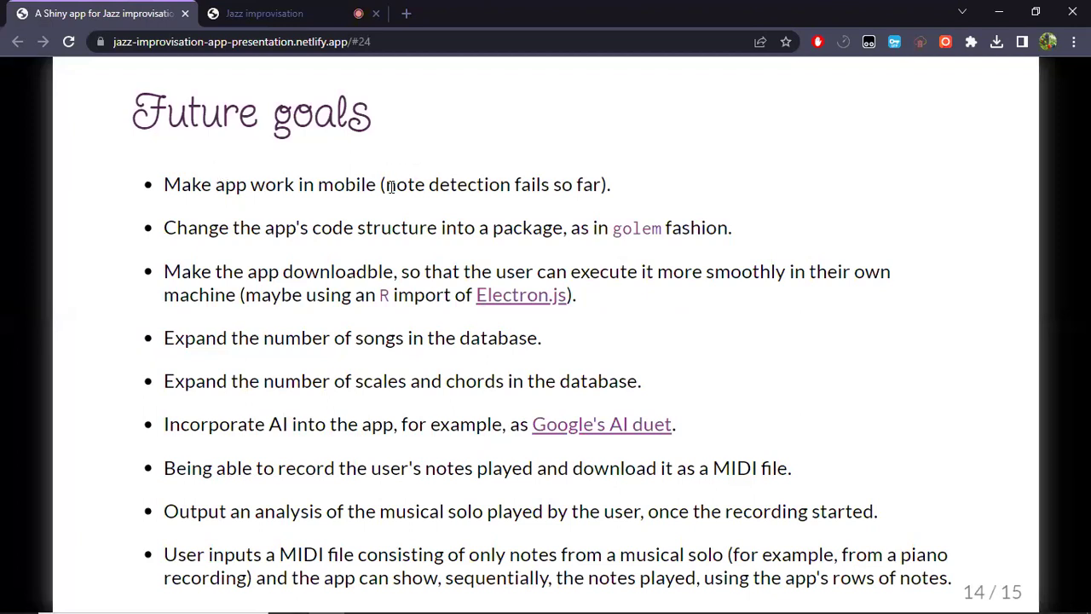
left_click_drag(385, 184, 509, 184)
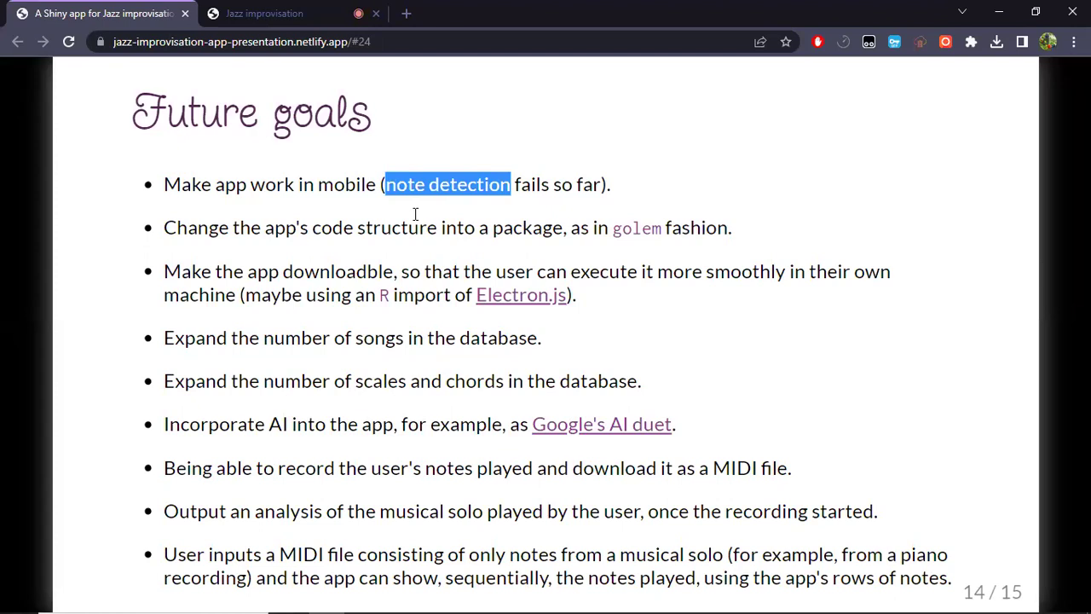
- Highlight the app's Jazz improvisation title and the word "golem" on the Future goals slide, and return to the app
left_click(261, 13)
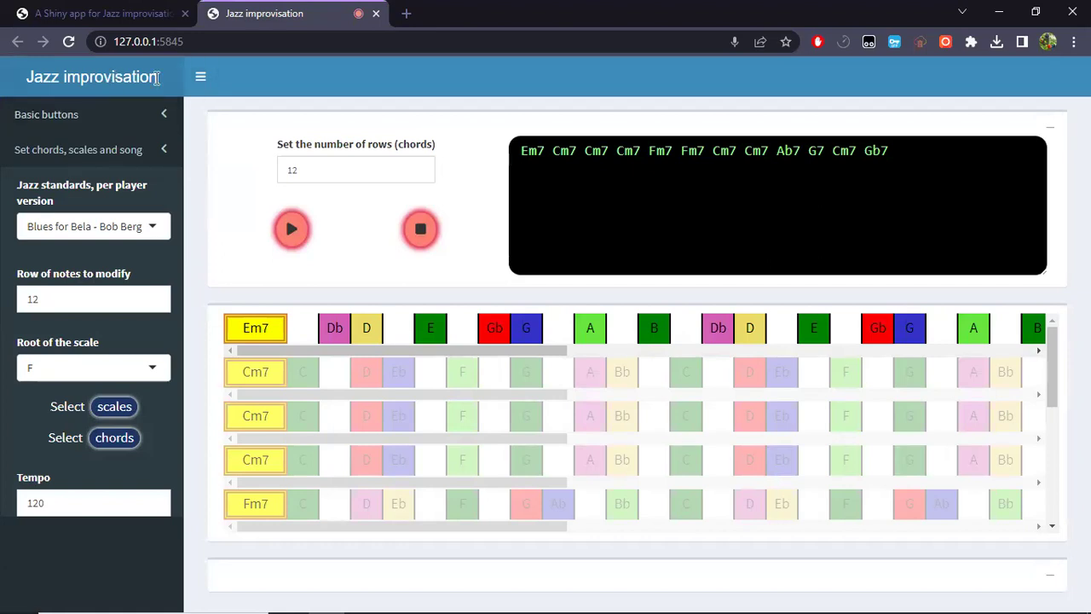
left_click_drag(156, 77, 20, 78)
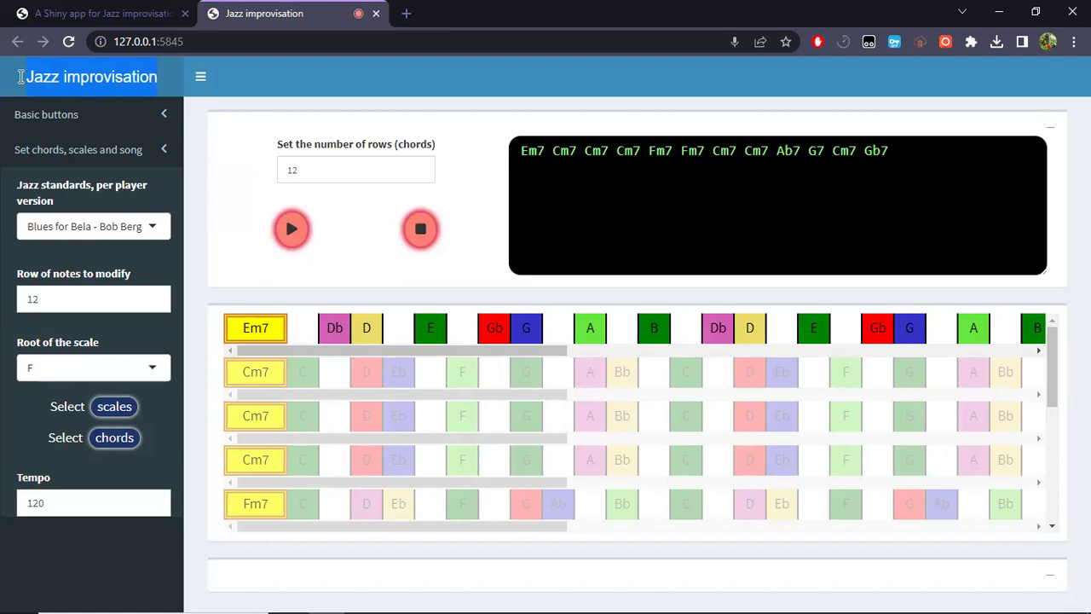
left_click(124, 11)
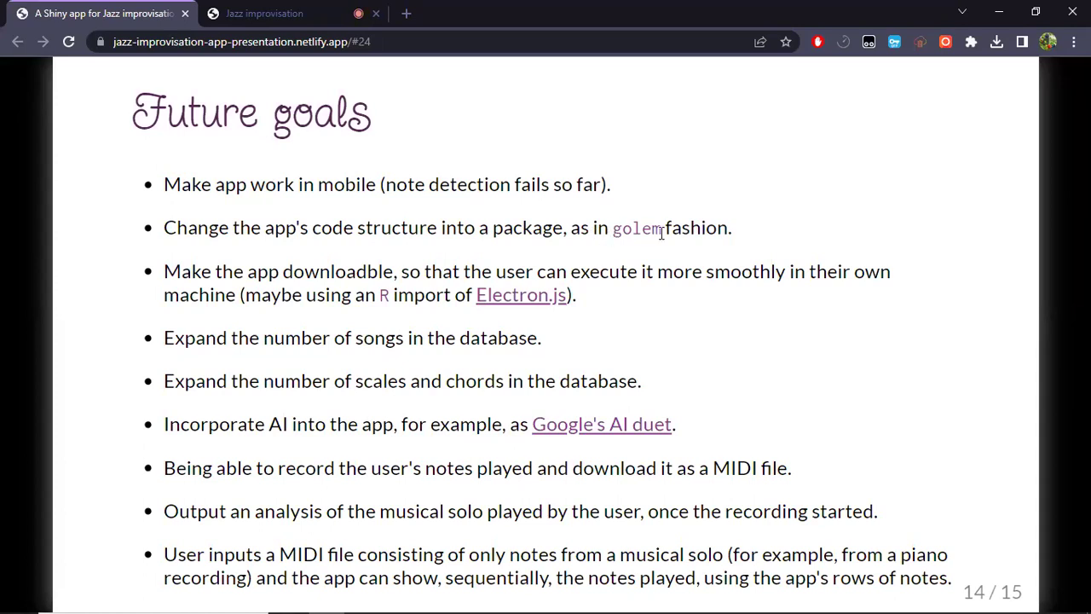
left_click_drag(613, 229, 662, 229)
left_click(439, 290)
left_click(312, 10)
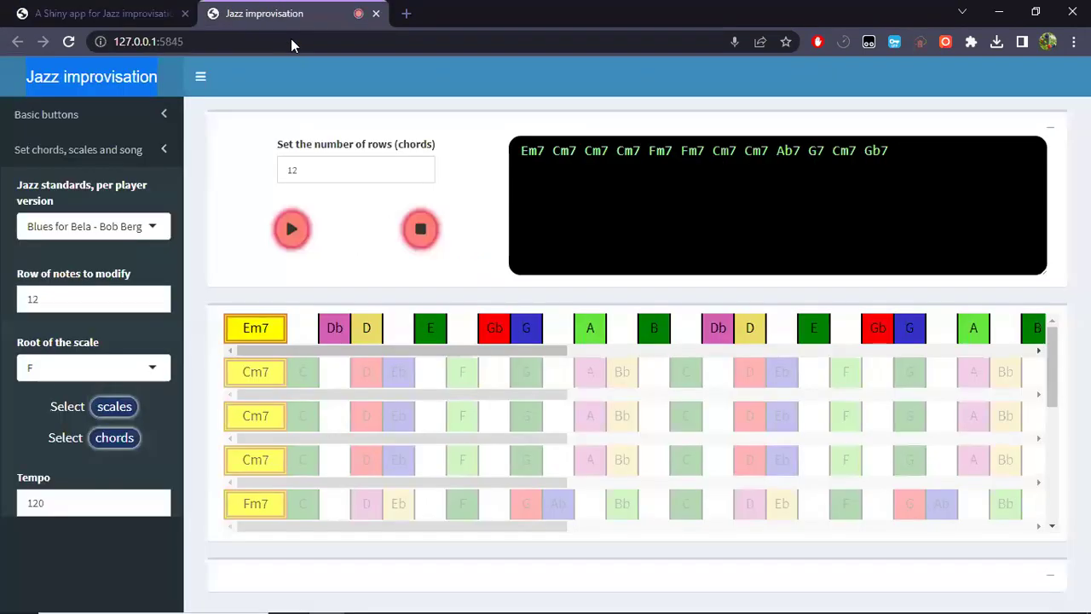
- Bring up the hosted jazz-app-for-note-detection address in the address bar without loading it, and return to the Future goals slide
left_click(290, 38)
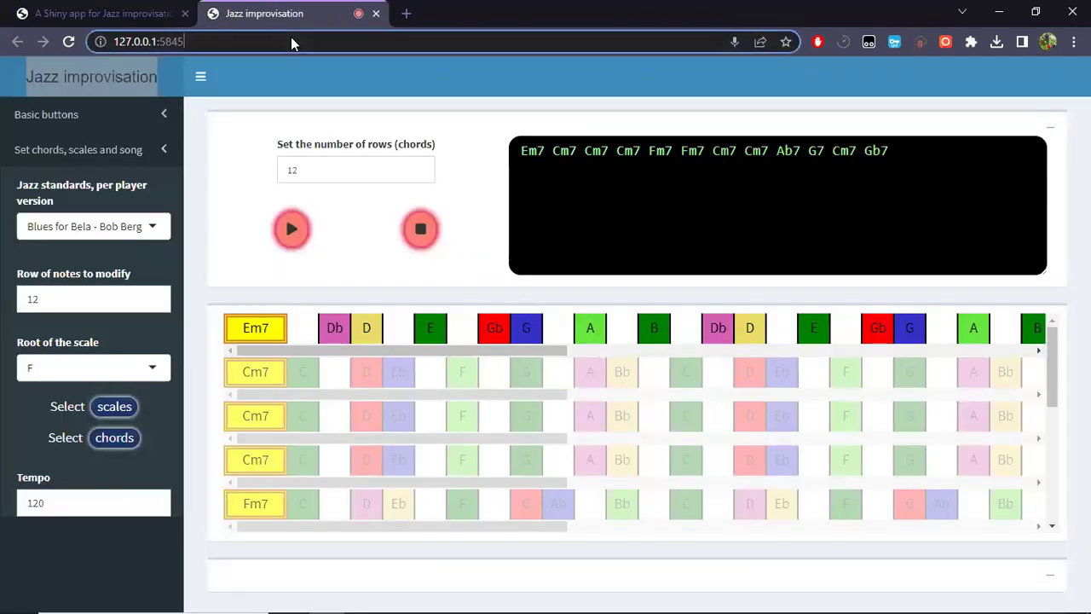
type("lu")
key("Right")
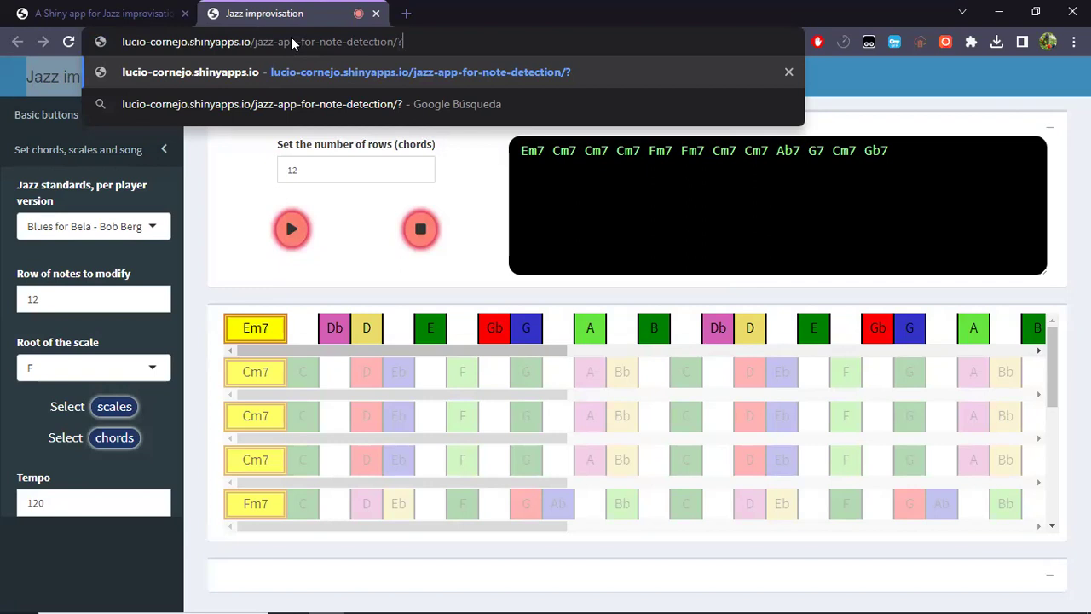
left_click(143, 7)
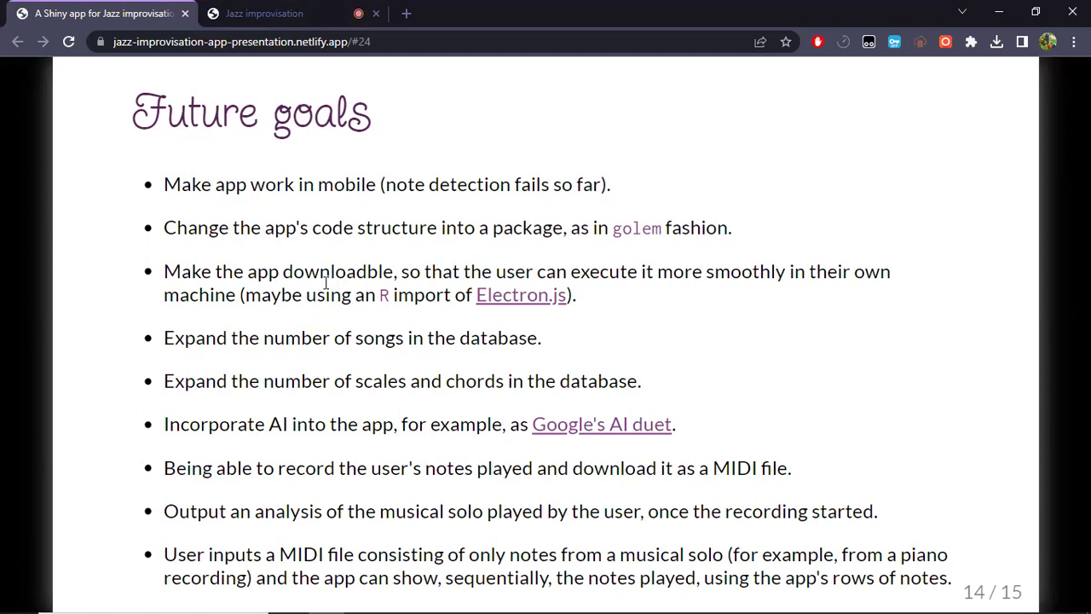
- Highlight the R mention, the goal of expanding the songs, and the goal of expanding scales and chords on the Future goals slide
double_click(384, 295)
left_click(426, 296)
left_click_drag(167, 337, 530, 341)
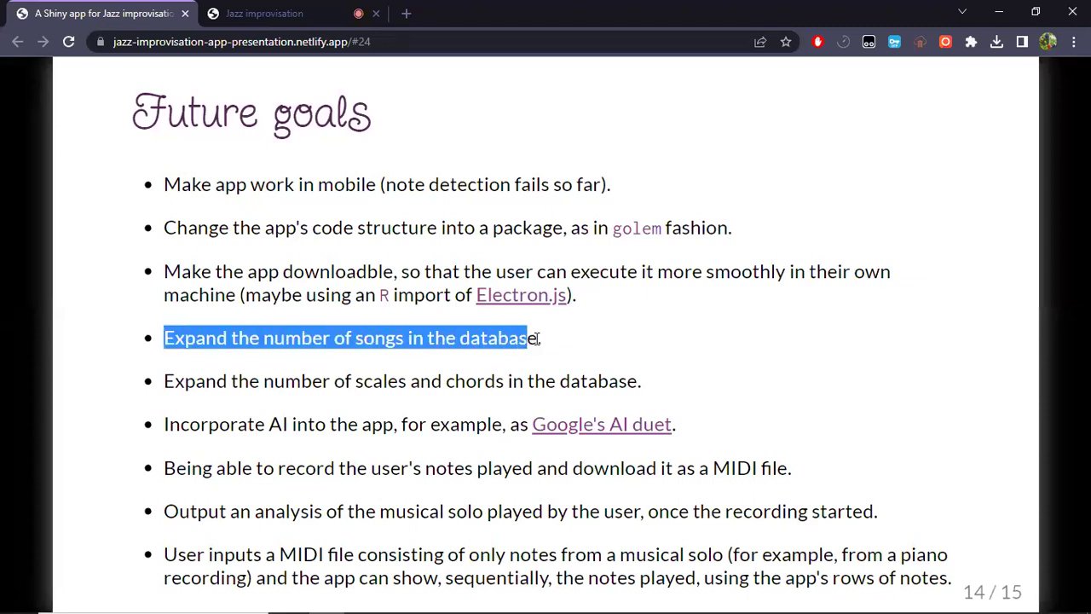
left_click(533, 341)
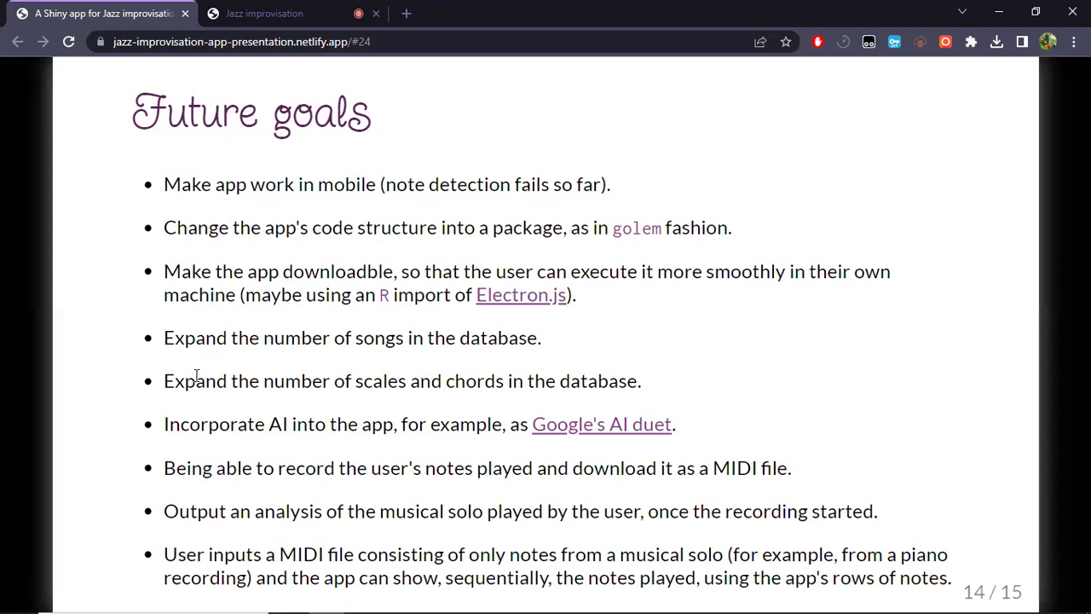
left_click_drag(164, 384, 508, 386)
left_click(507, 385)
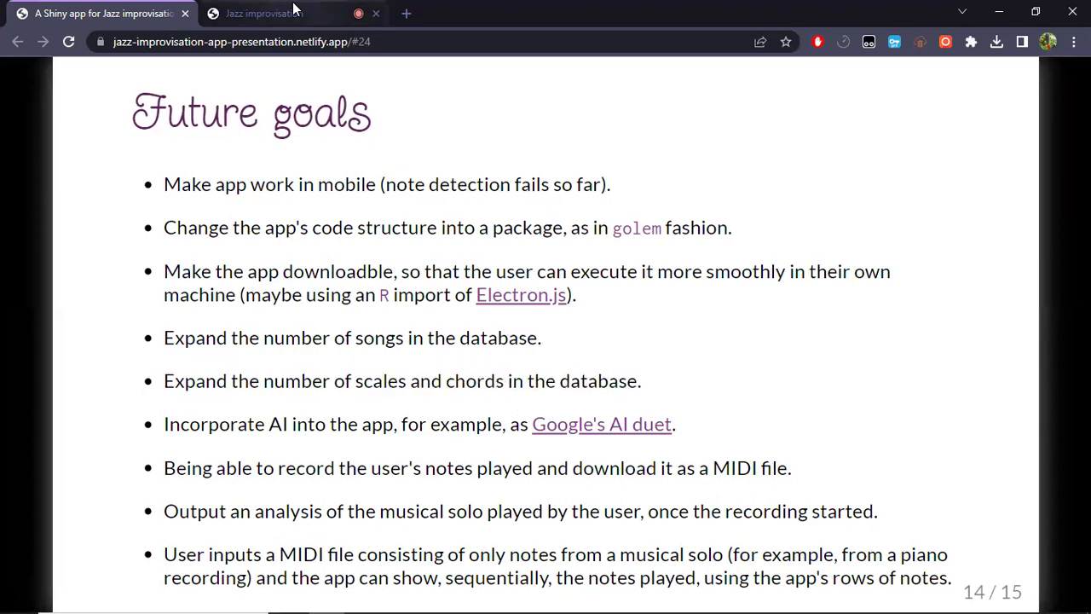
- Load github.com in place of the app and open the jazz-improvisation-app repository by searching the repositories for "jazz"
left_click(294, 9)
key("ctrl+l")
type("github.com")
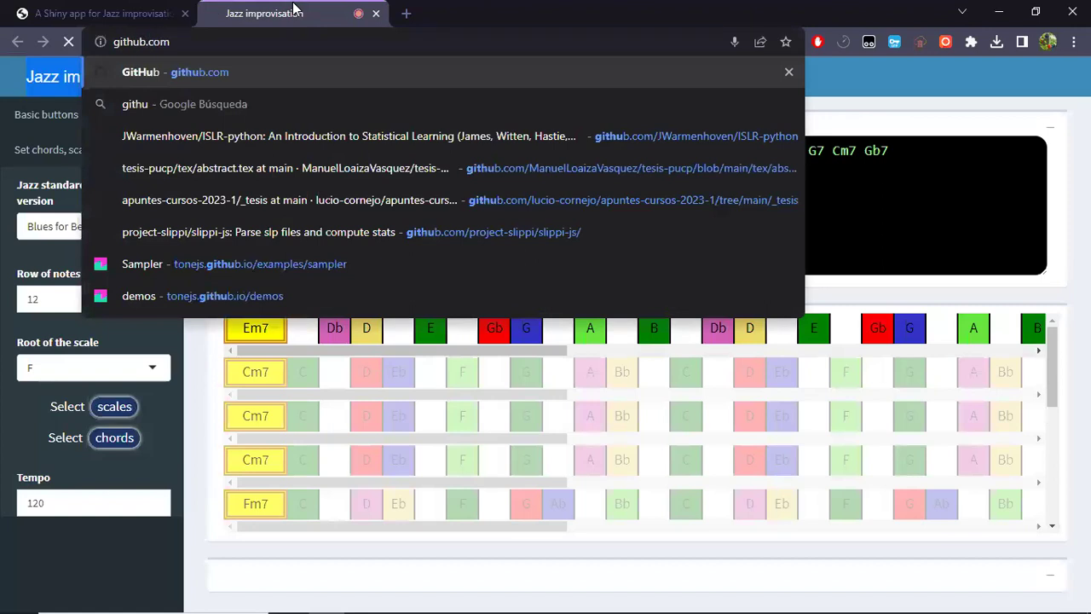
key("Return")
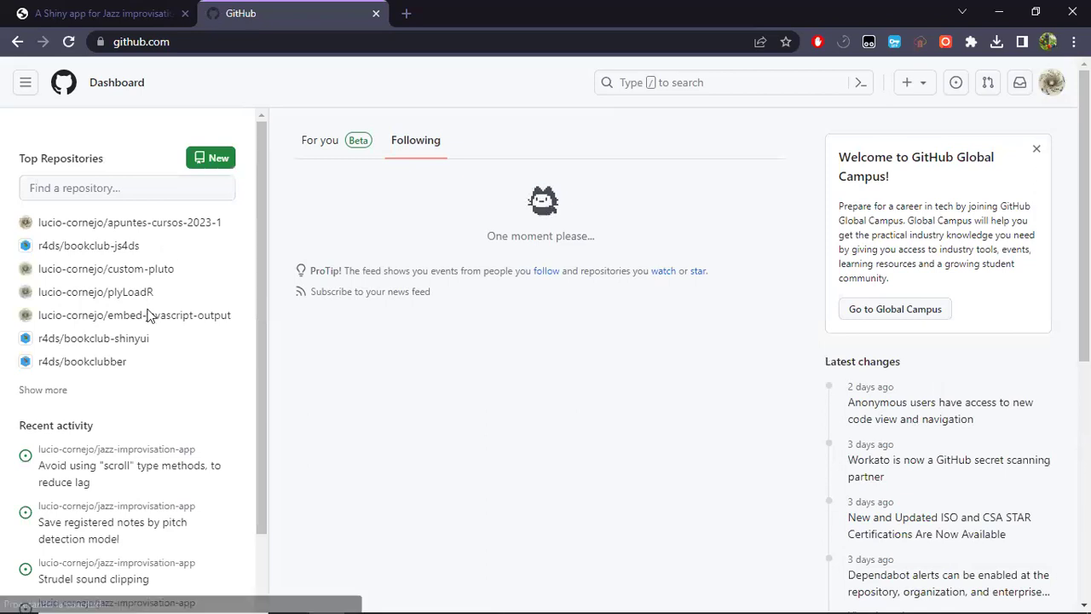
left_click(131, 181)
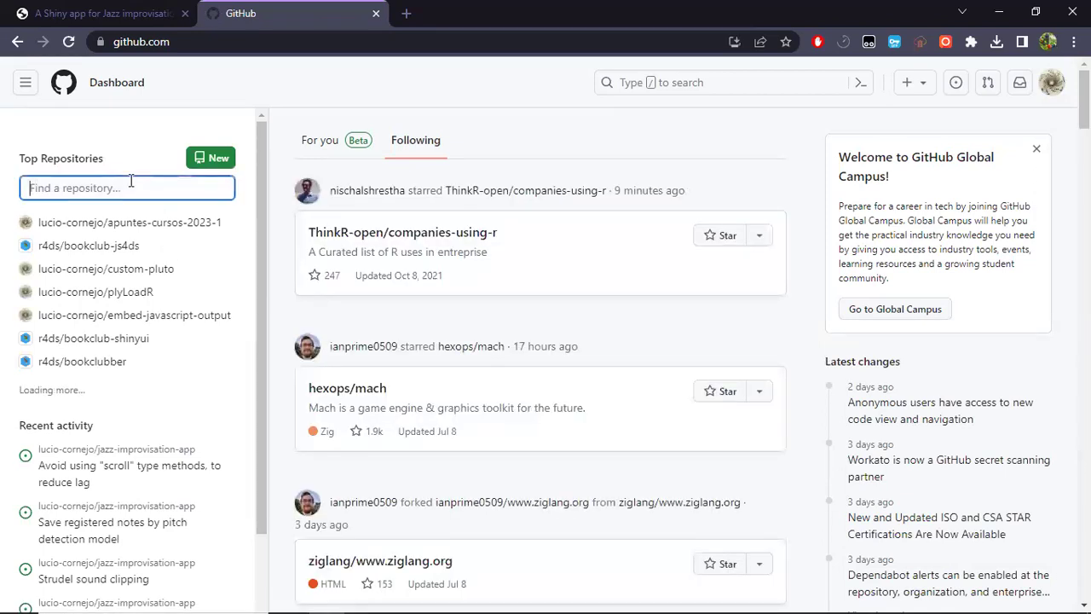
type("jazz")
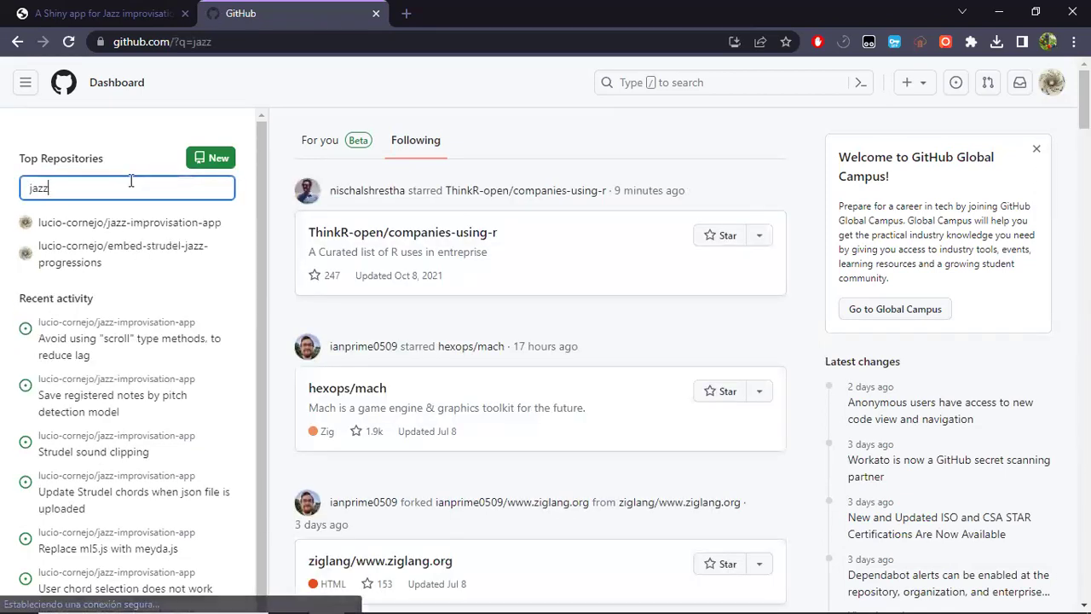
left_click(116, 227)
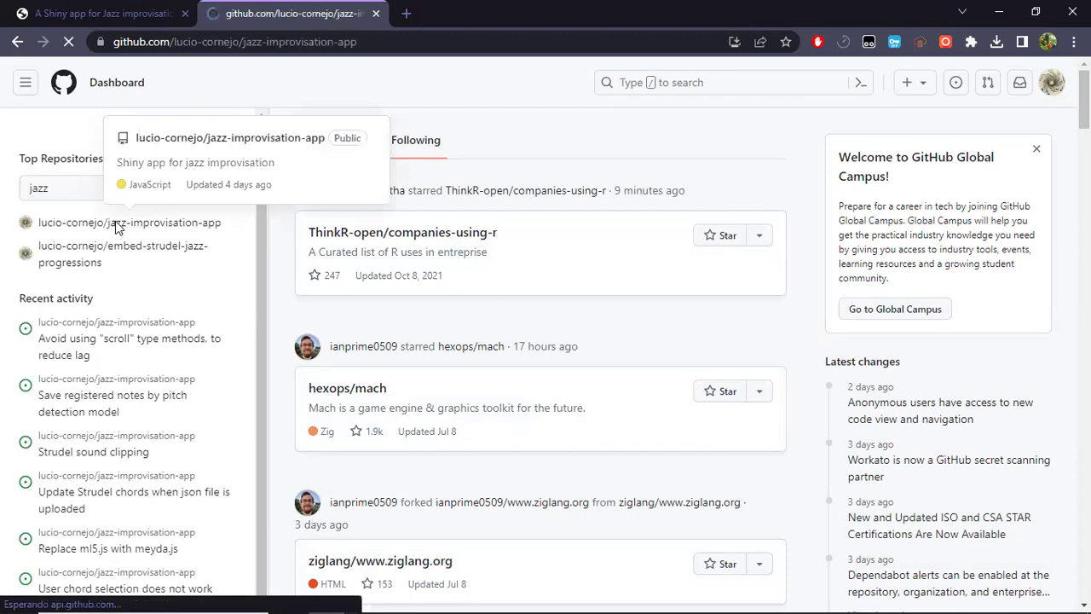
- Open the file scalesIntervals.json from the repository's data folder
scroll(30, 415, "down", 3)
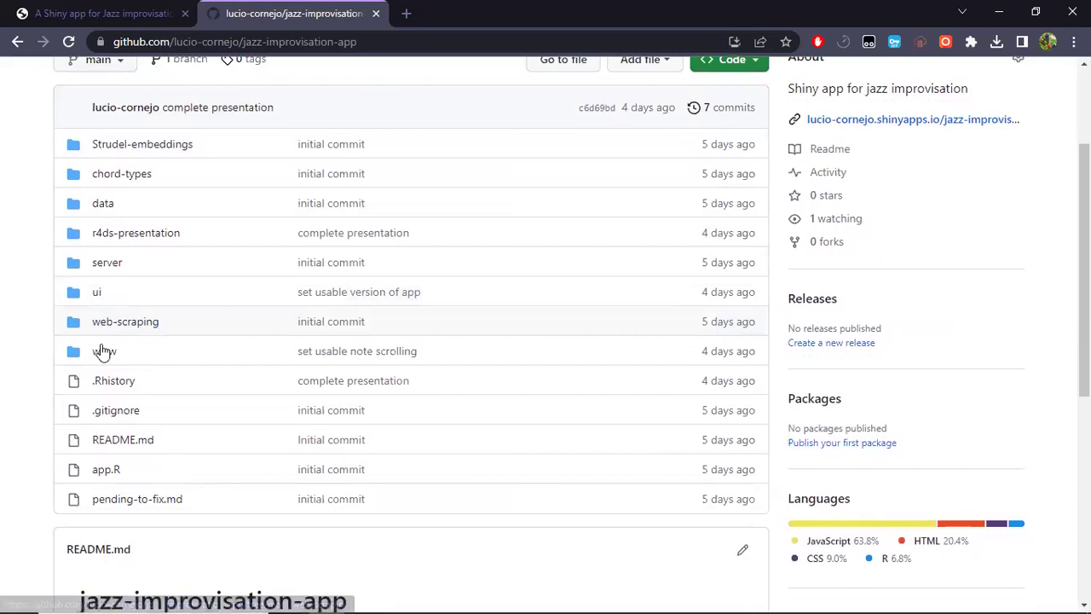
left_click(102, 204)
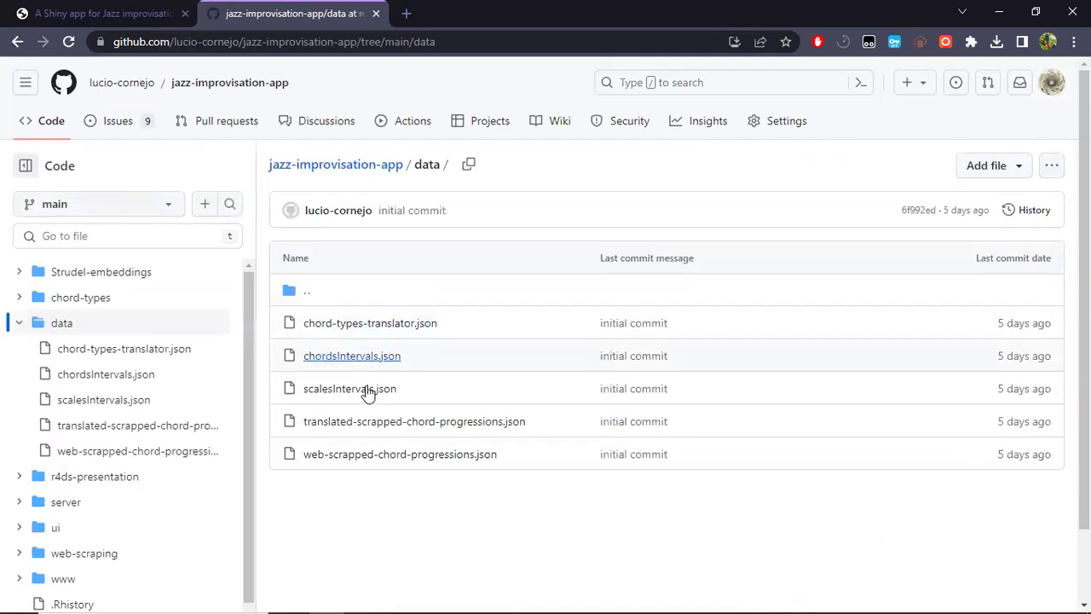
left_click(368, 390)
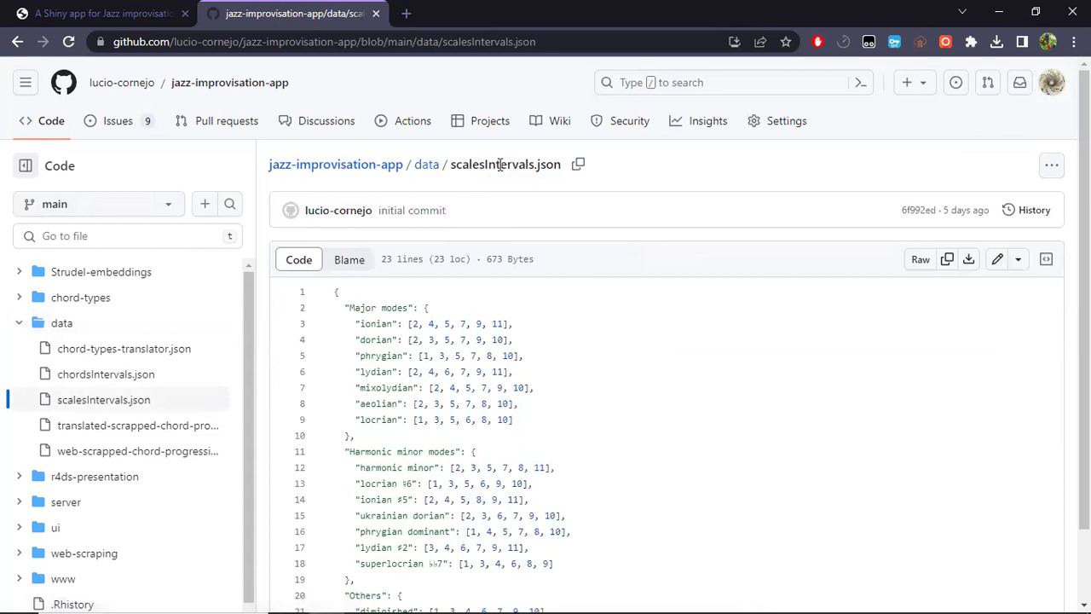
- Highlight the "Major modes" group name, the "locrian" scale and its interval list in the scales file
scroll(503, 170, "down", 1)
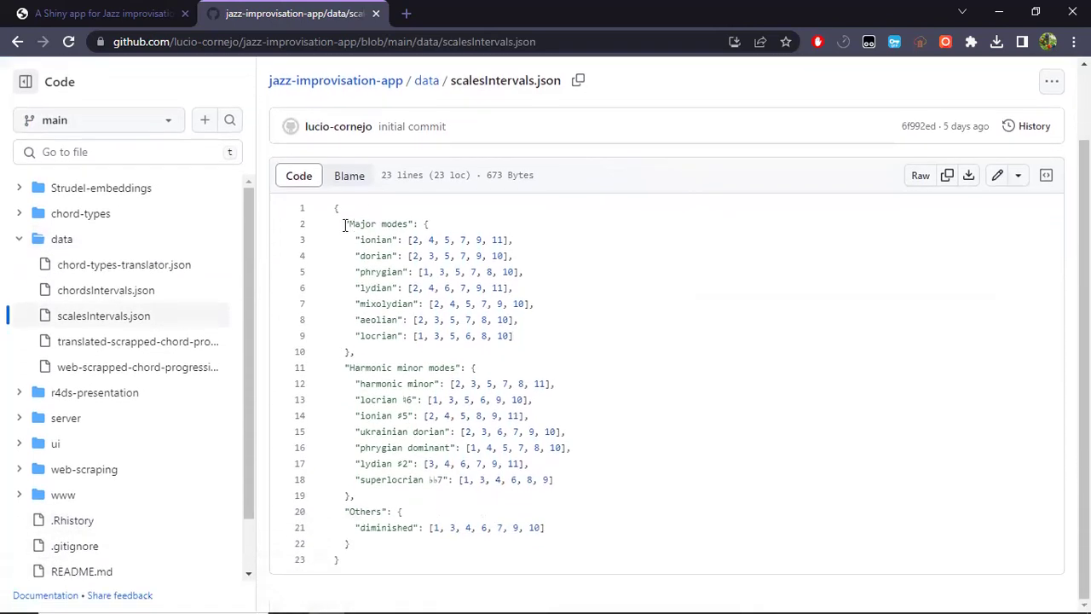
left_click_drag(348, 223, 409, 223)
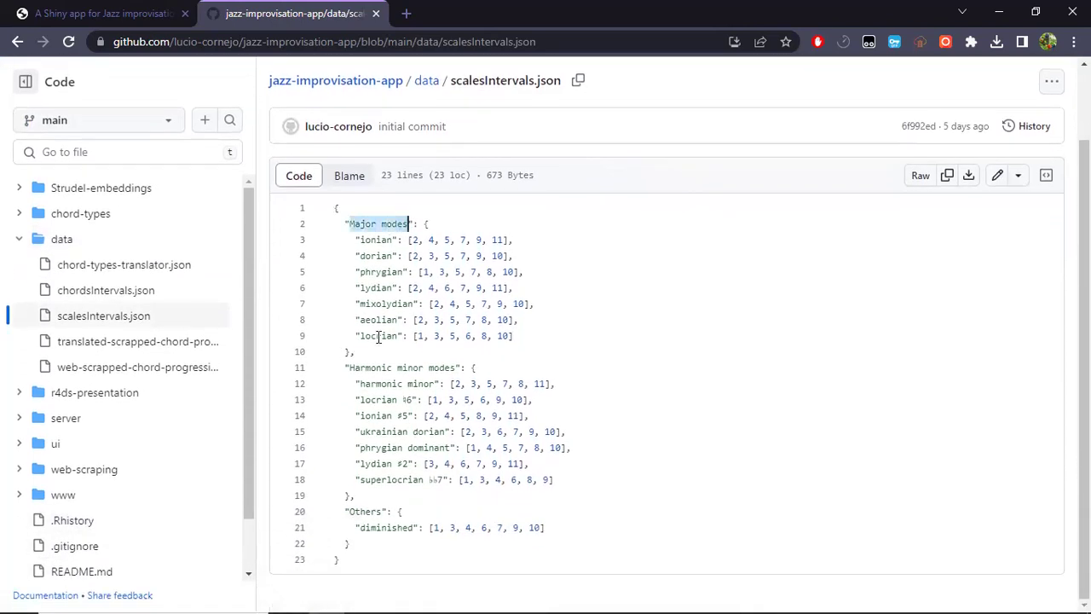
left_click(397, 337)
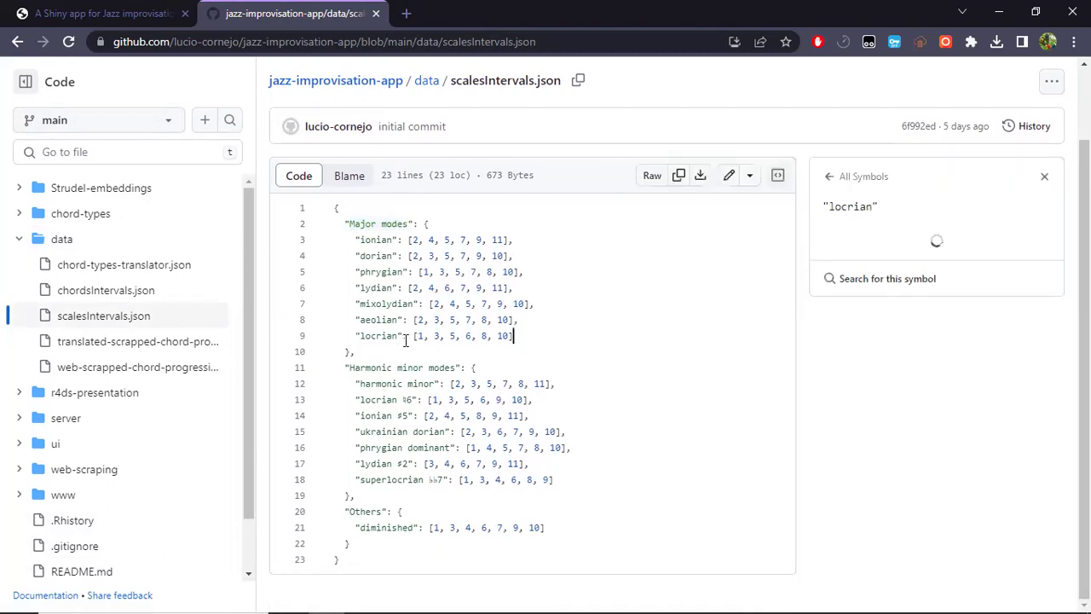
left_click(395, 335)
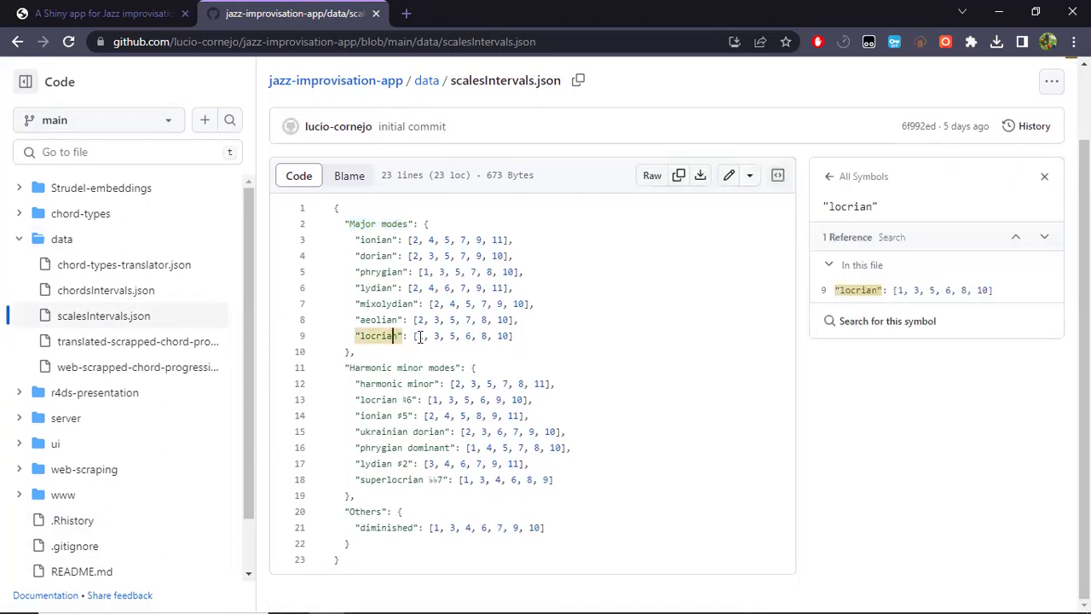
left_click_drag(418, 337, 511, 337)
left_click(537, 336)
- Highlight the file name scalesIntervals.json, and glance at the presentation before returning to the repository
scroll(497, 293, "up", 2)
left_click_drag(561, 165, 453, 171)
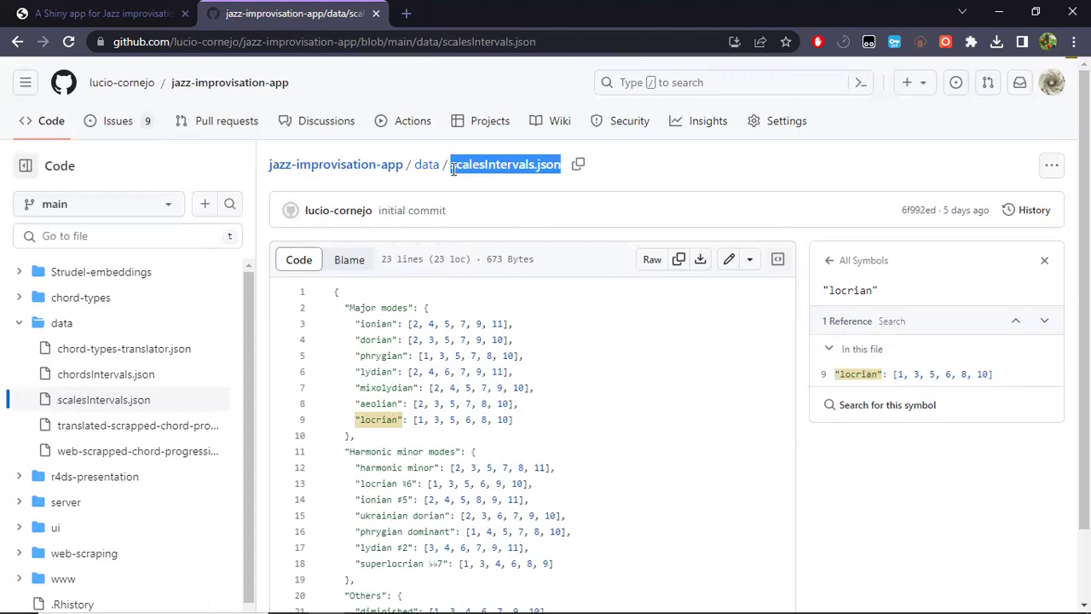
scroll(430, 275, "down", 1)
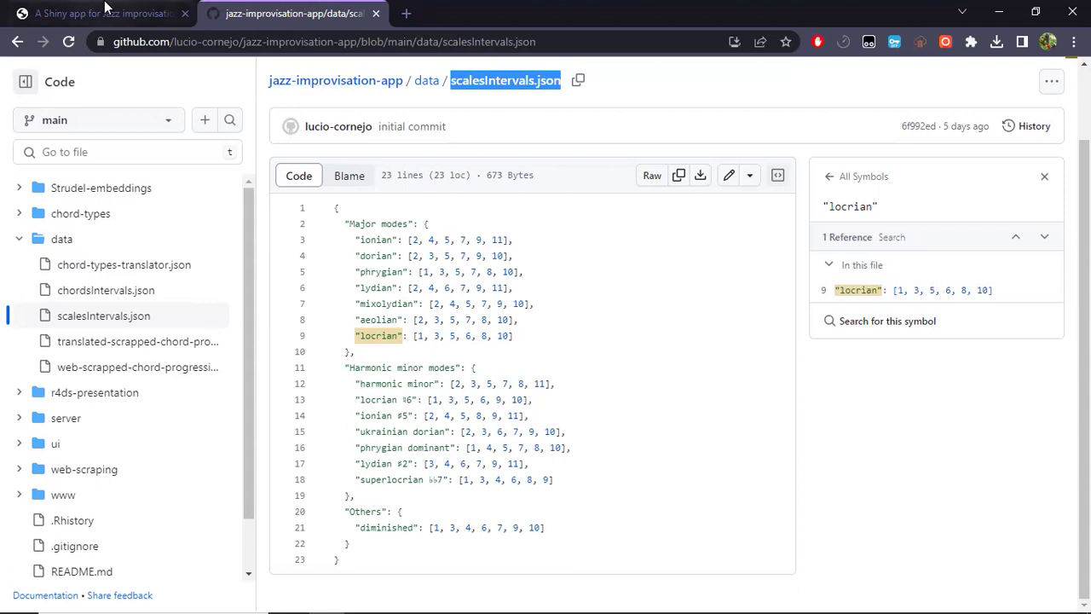
left_click(128, 14)
left_click(305, 12)
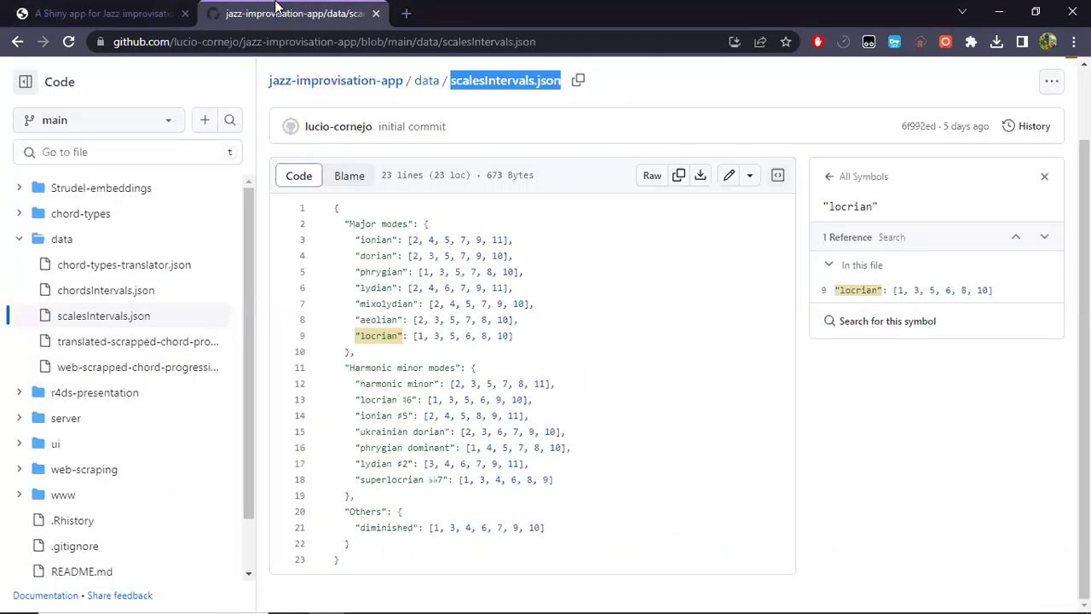
- Go back to the data folder and open the file chordsIntervals.json
left_click(423, 88)
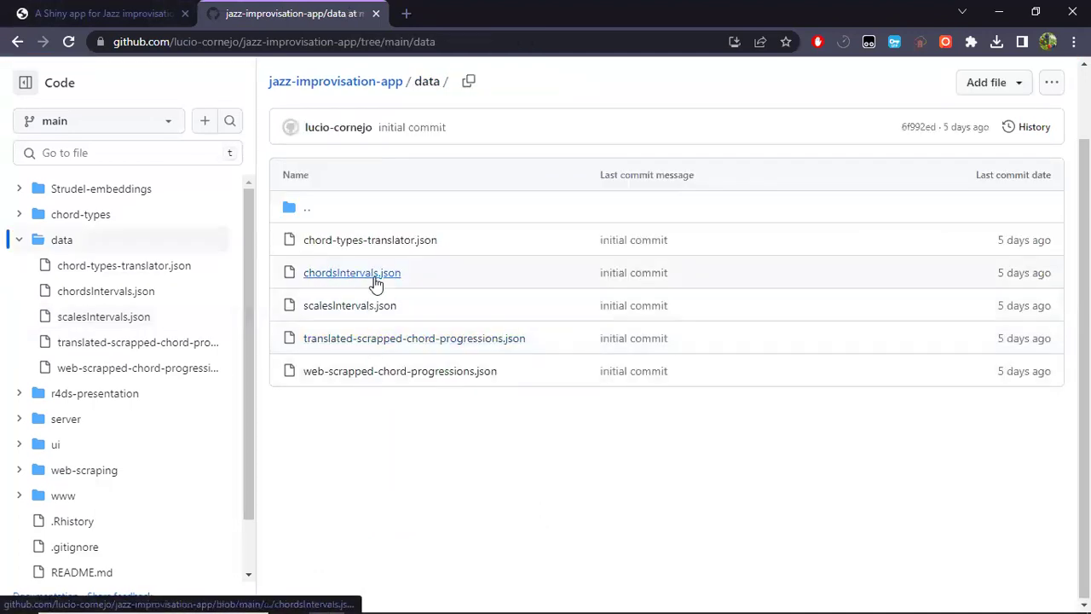
left_click(369, 274)
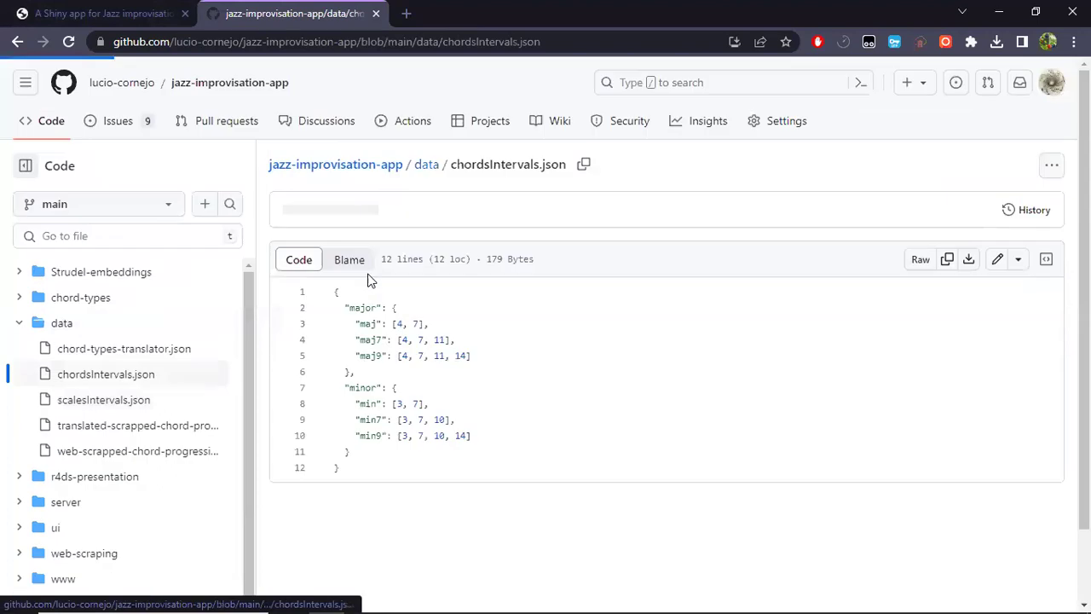
scroll(378, 383, "down", 1)
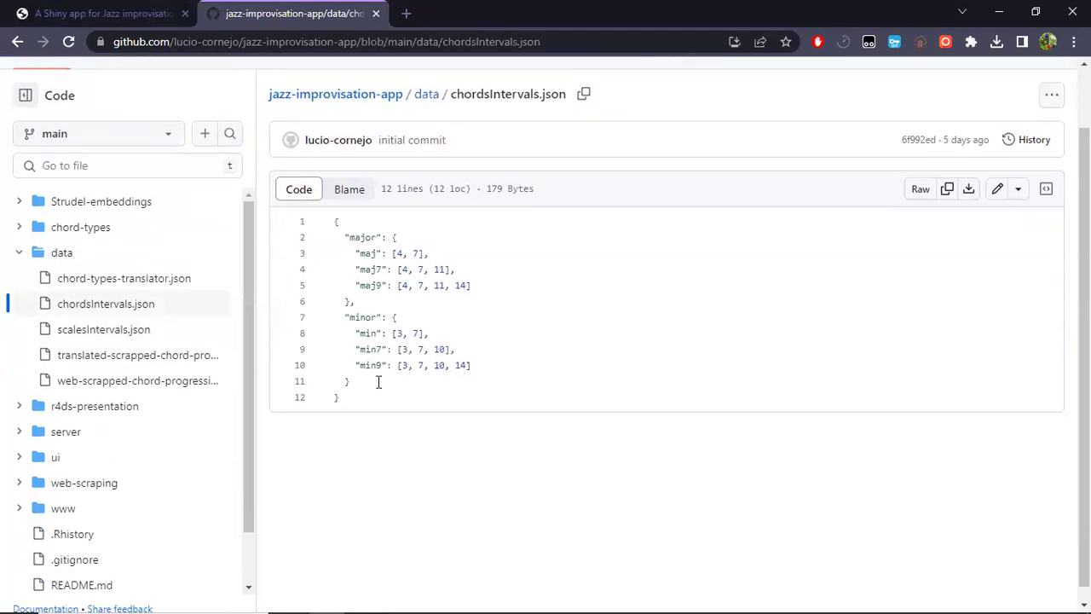
- Examine the major and minor chord groups in the chords file, highlighting the "maj" entry and the whole major block
left_click(362, 237)
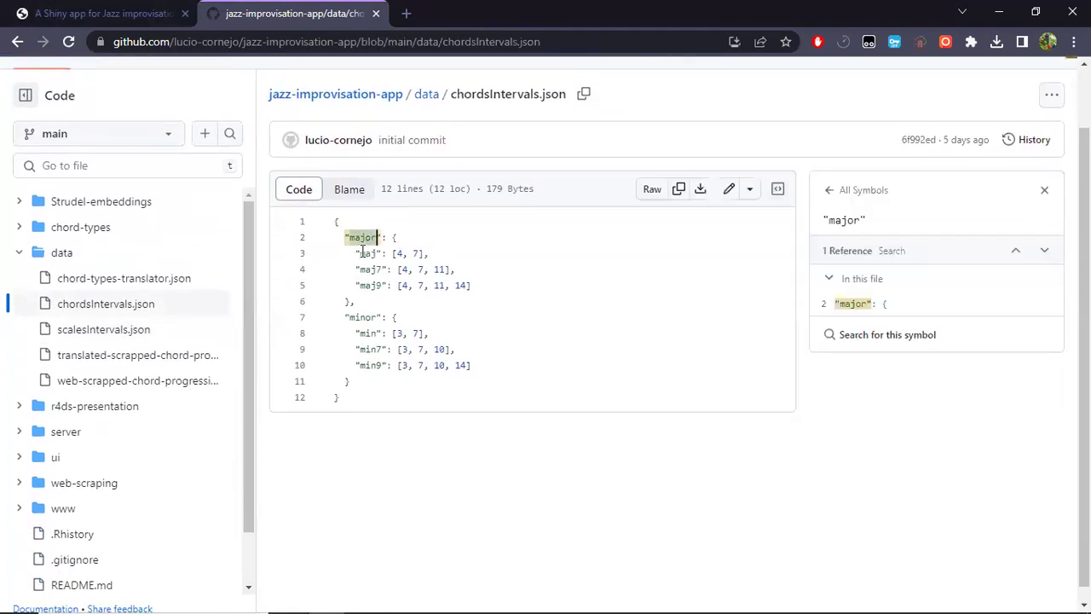
left_click_drag(378, 237, 414, 254)
left_click(441, 269)
left_click(500, 289)
left_click_drag(420, 253, 397, 253)
left_click(367, 254)
left_click(486, 288)
left_click(483, 361)
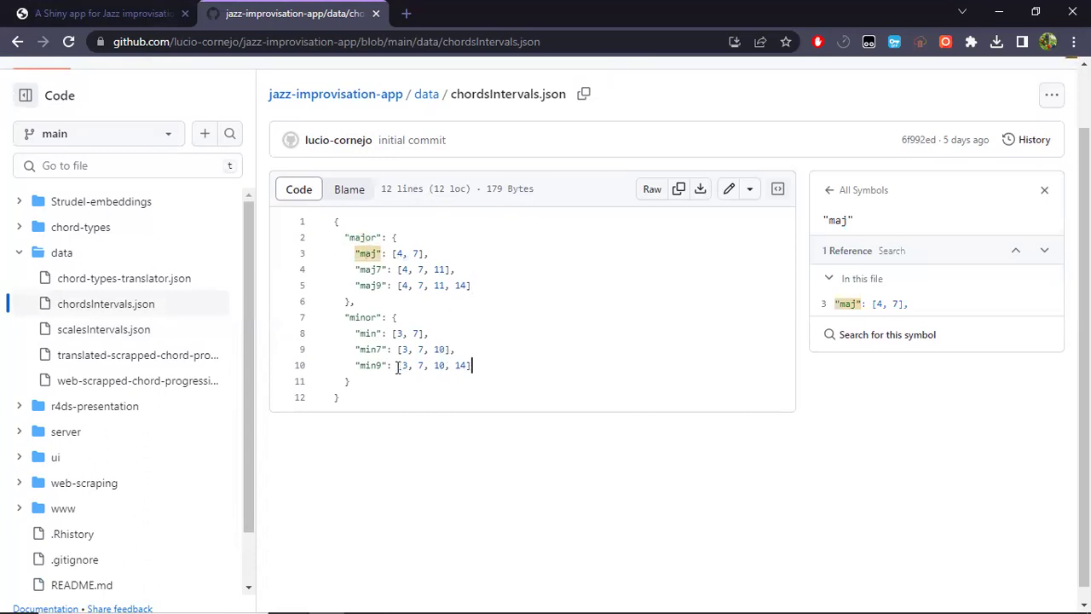
left_click(367, 377)
left_click_drag(383, 238, 359, 298)
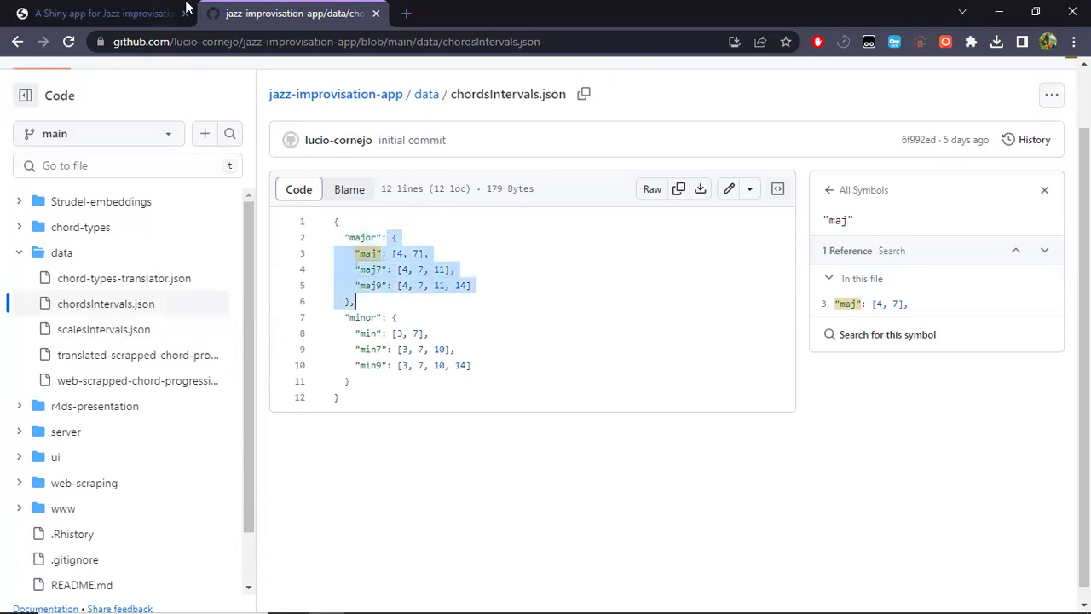
- Glance at the presentation, highlight the file name chordsIntervals.json in the repository, and return to the Future goals slide
left_click(134, 7)
left_click(311, 8)
left_click_drag(457, 93, 568, 104)
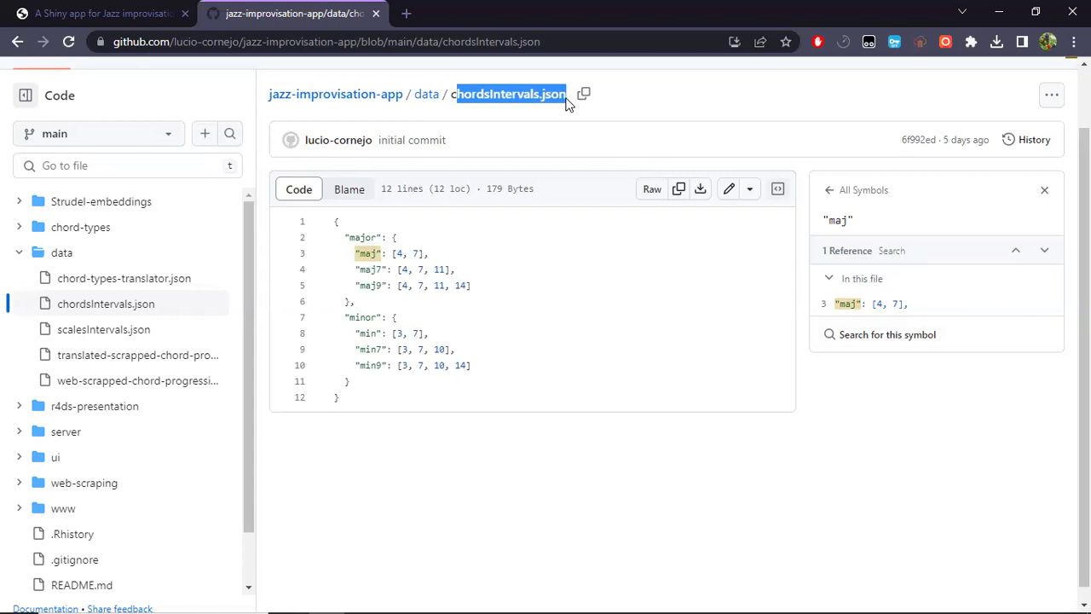
key("ctrl+shift+Tab")
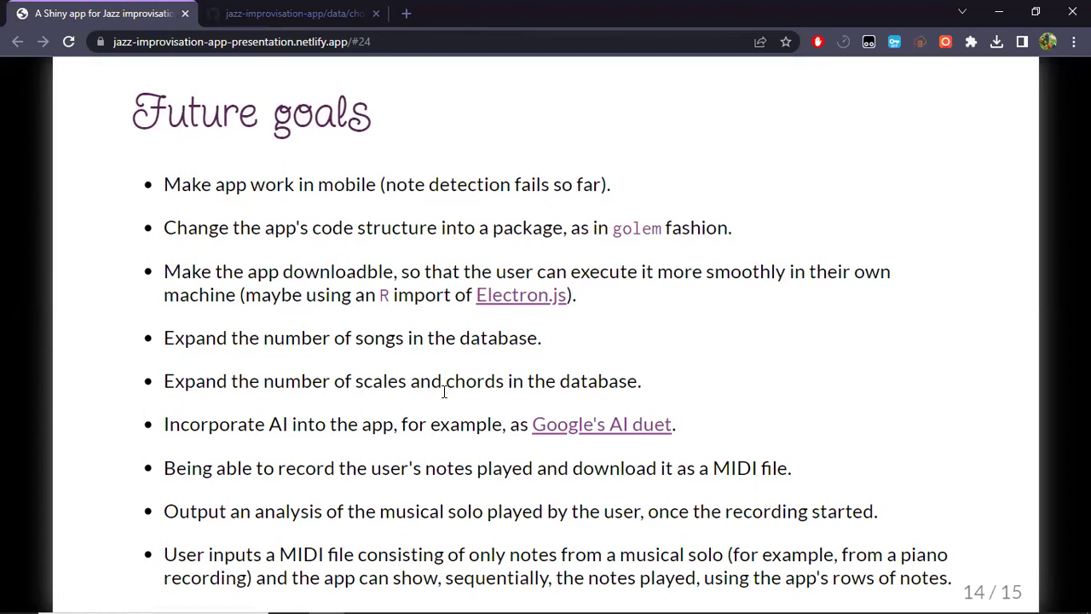
- Open the Google's AI duet link from the slide in a separate tab and start the A.I. Duet piano
middle_click(599, 426)
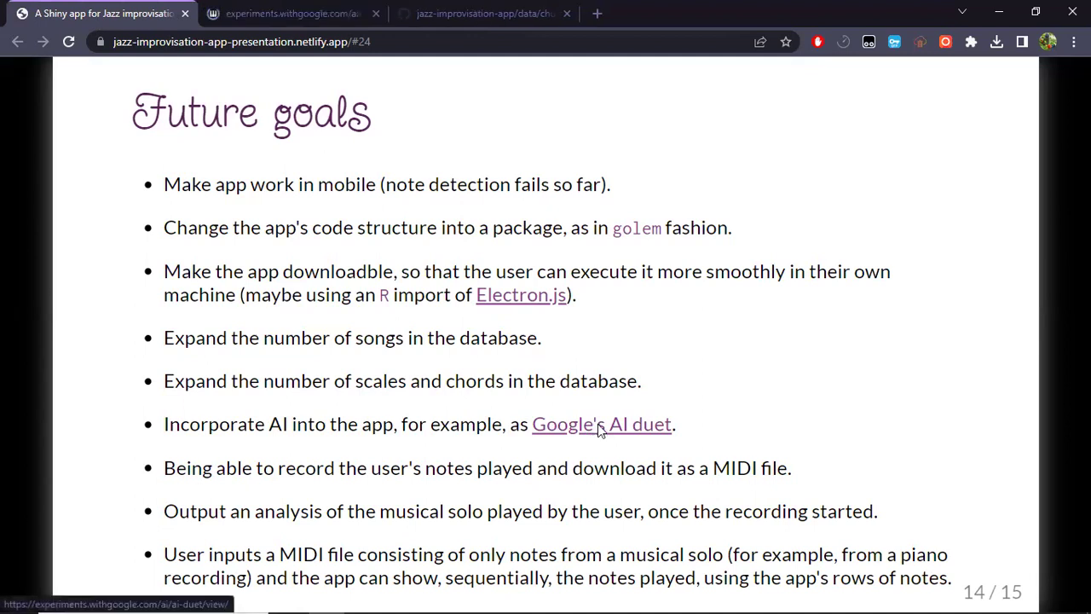
key("ctrl+Tab")
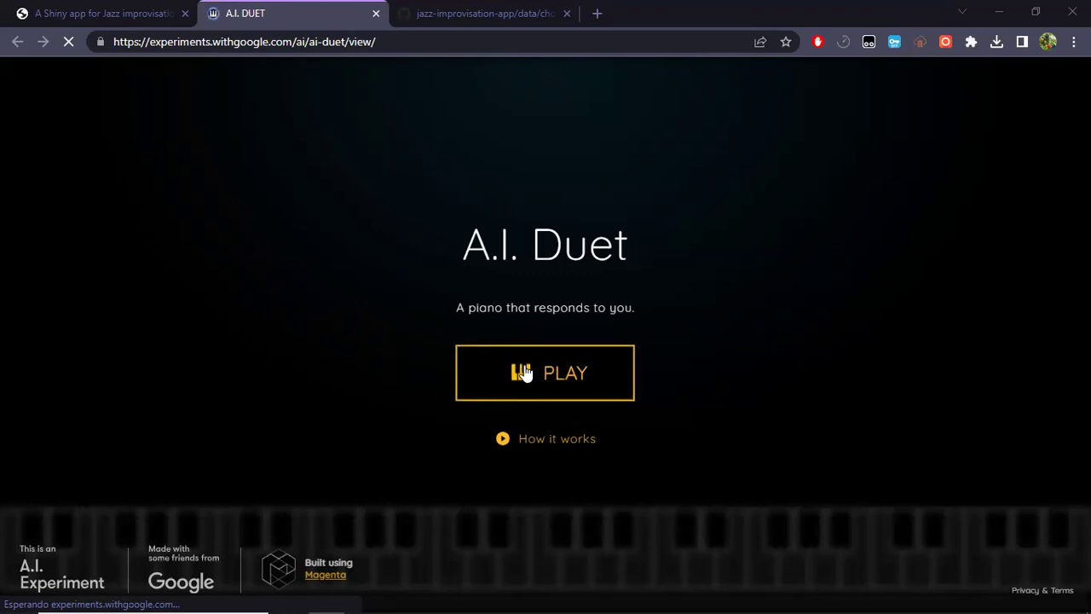
left_click(524, 374)
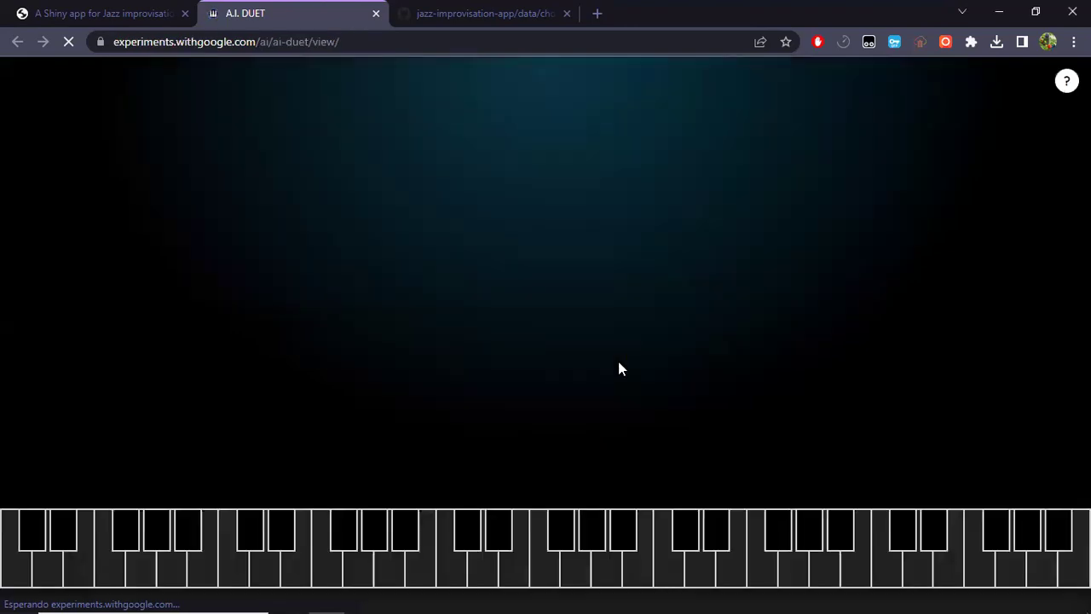
- Play a three-note phrase twice on the A.I. Duet piano so that it responds
key("d")
key("f")
key("g")
key("d")
key("f")
key("g")
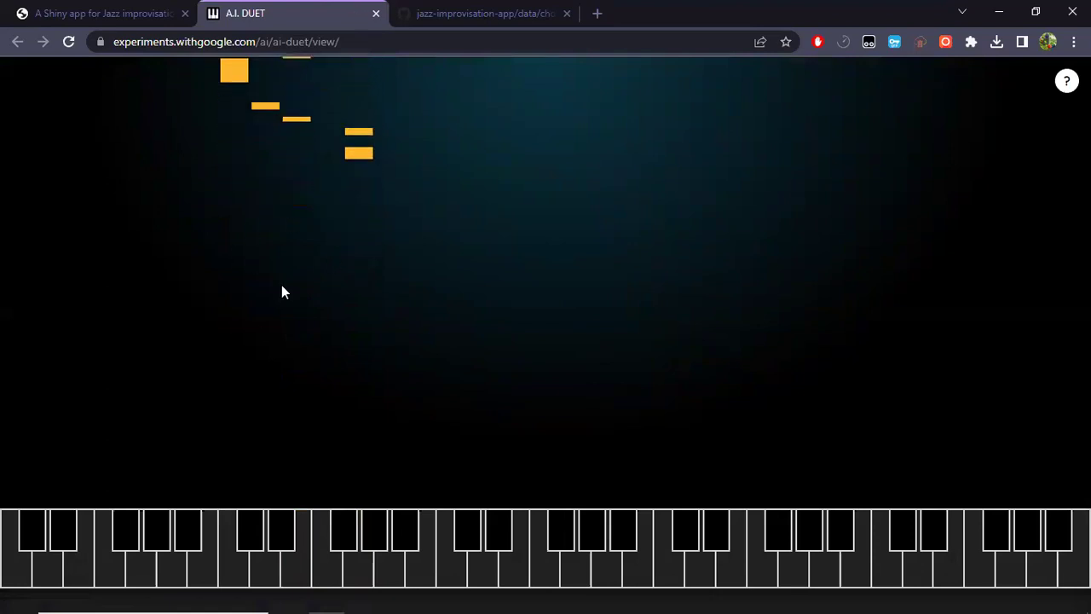
- Close the A.I. Duet page and highlight "to record the user's notes played" in the MIDI file goal on the Future goals slide
key("ctrl+w")
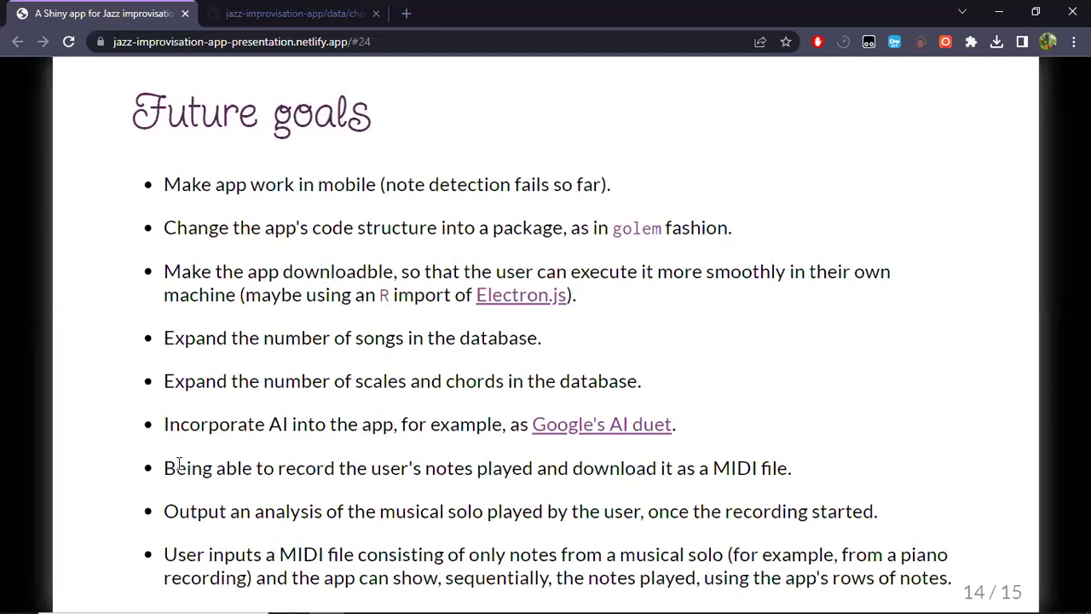
left_click_drag(246, 474, 541, 469)
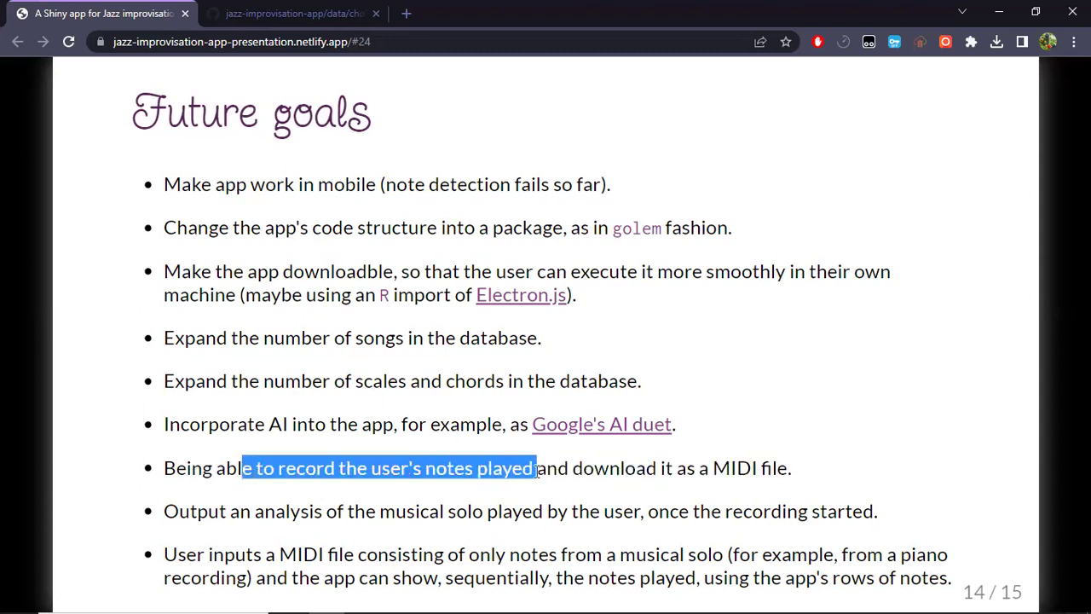
- Point out the MIDI goals on the Future goals slide by highlighting the word MIDI in both items, then clear the highlight
left_click(550, 472)
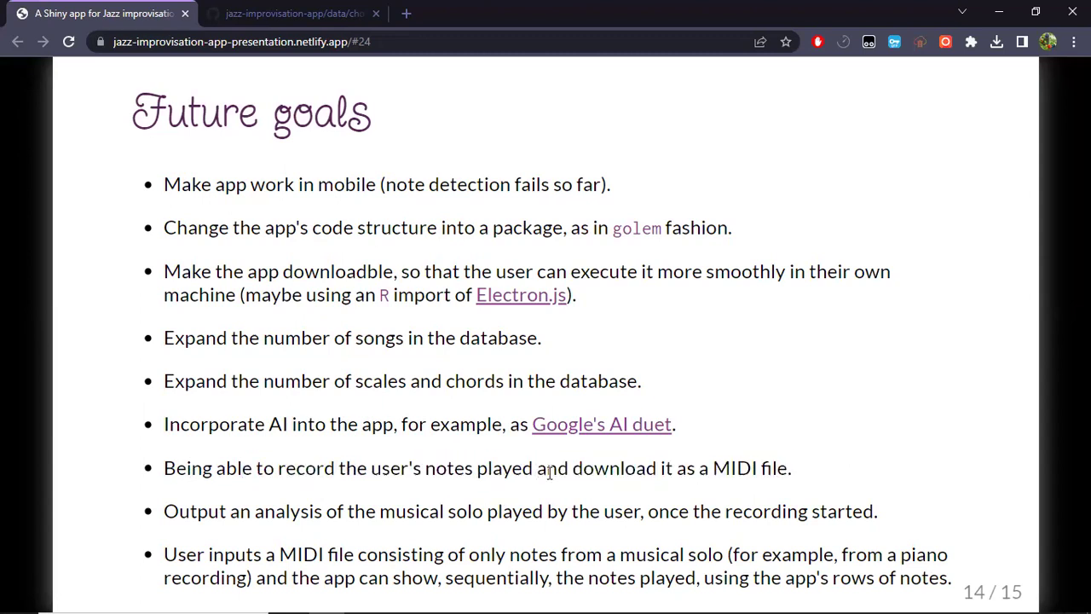
double_click(730, 470)
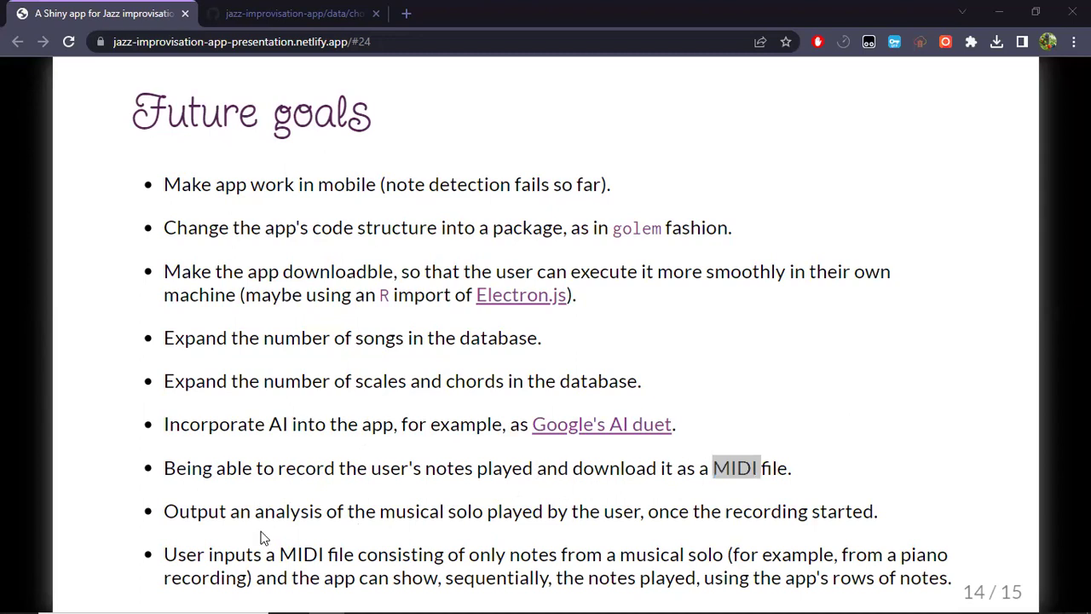
double_click(308, 556)
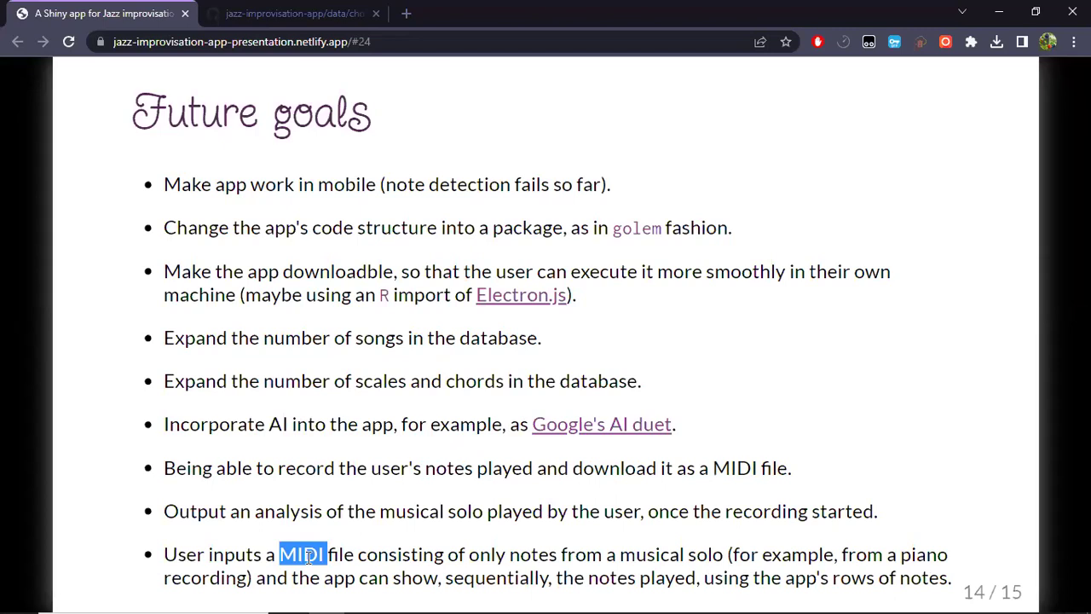
left_click_drag(468, 554, 563, 579)
double_click(303, 554)
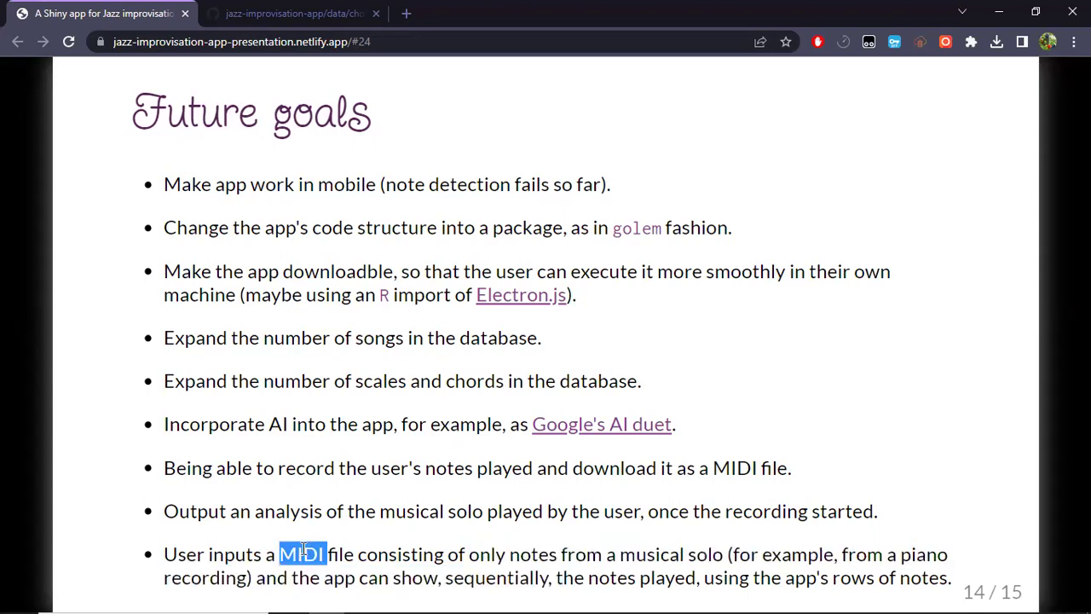
left_click(403, 515)
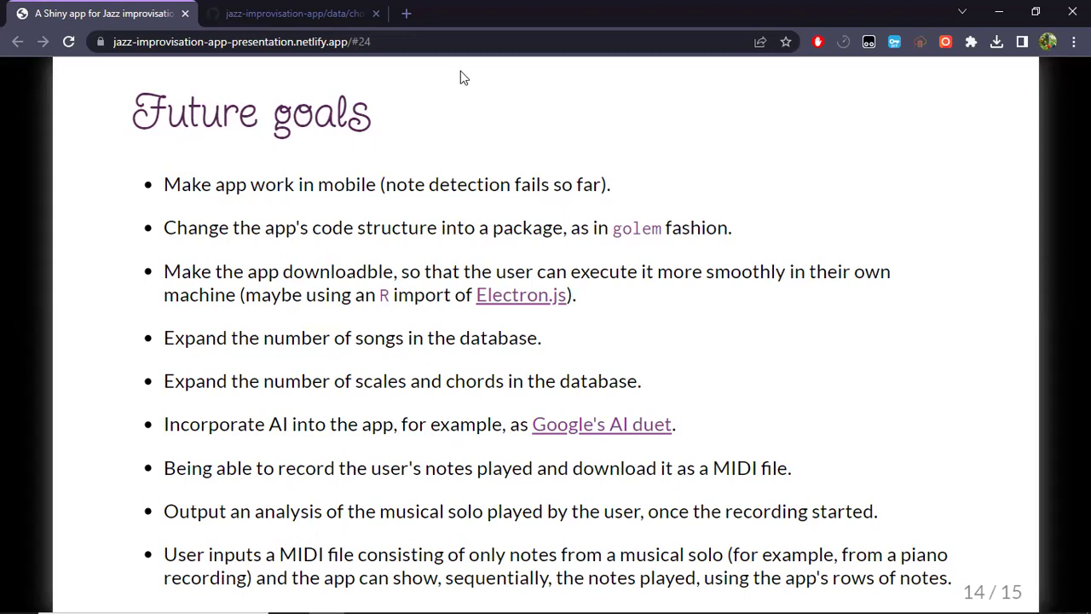
- Glance at the chordsIntervals.json file in the repository and return to the Future goals slide
left_click(292, 10)
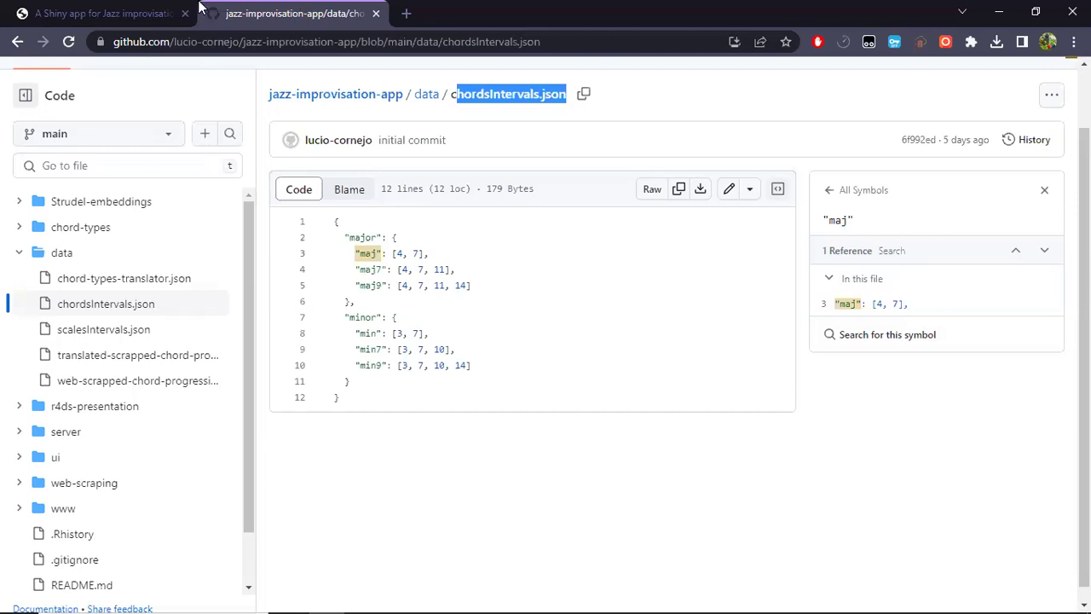
mouse_move(151, 7)
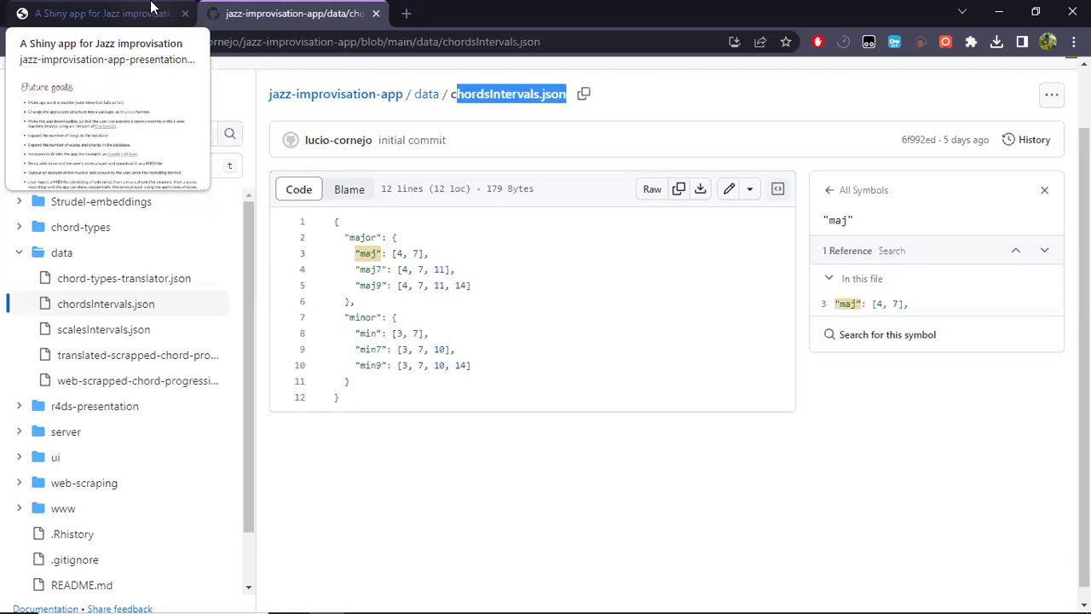
left_click(149, 8)
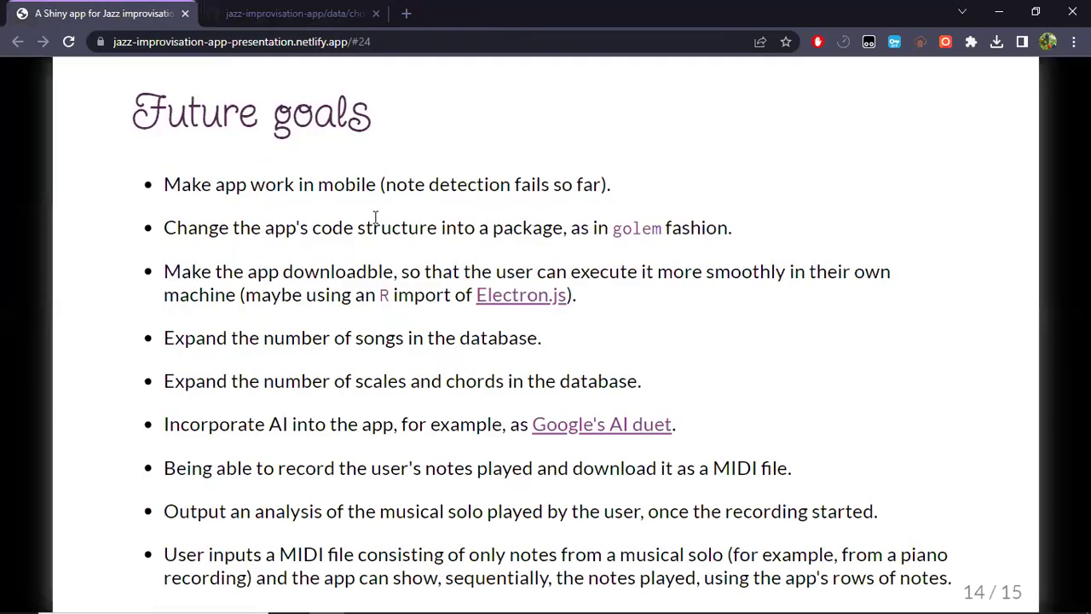
- Open the GitHub repository from the link on the closing slide and close the old chordsIntervals.json page
key("Right")
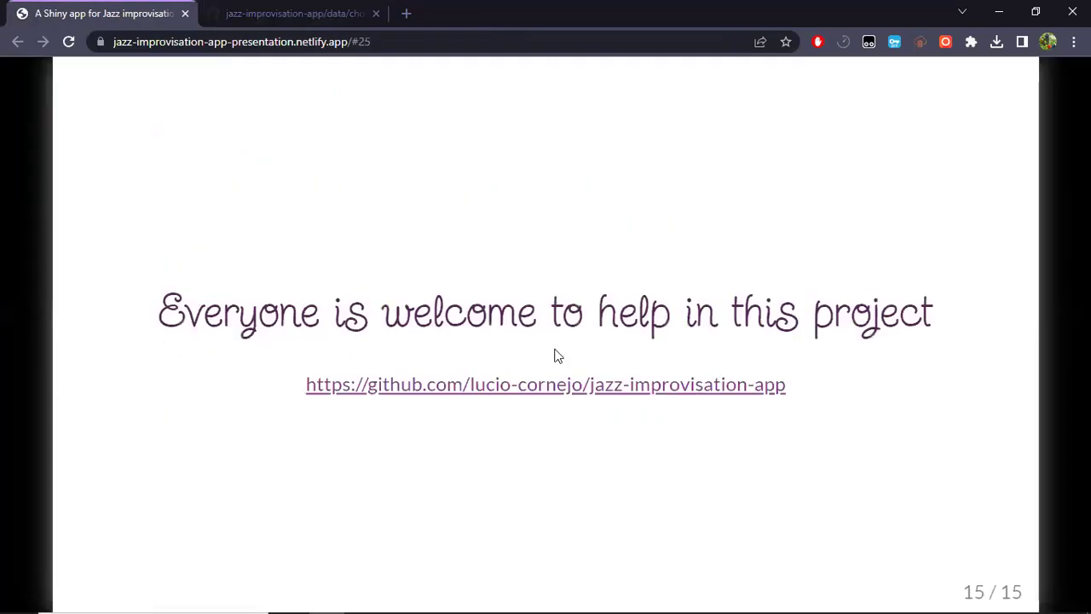
left_click(539, 388)
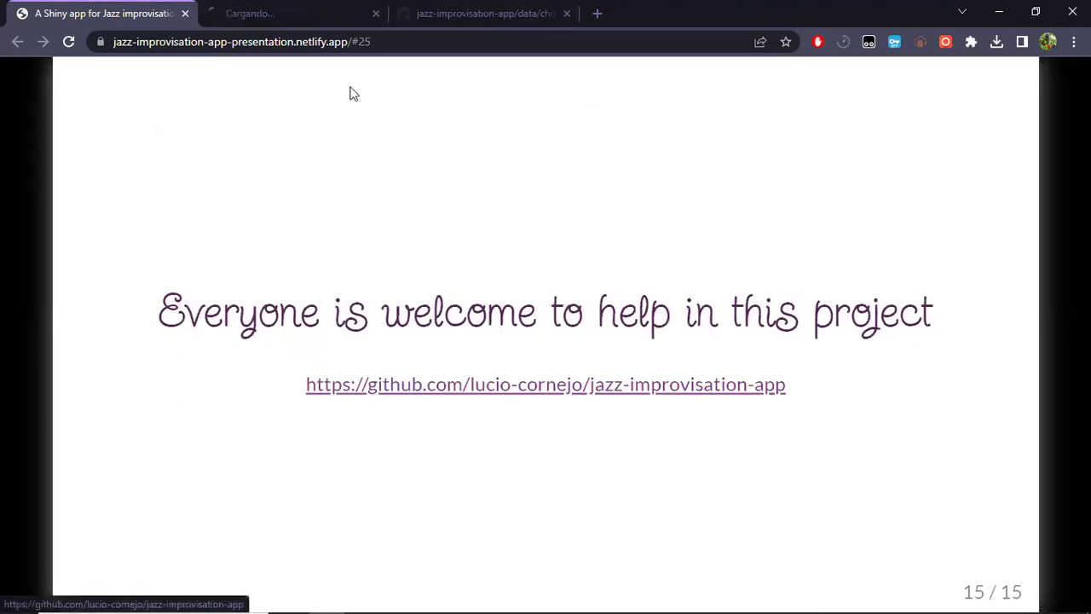
left_click(475, 10)
key("ctrl+w")
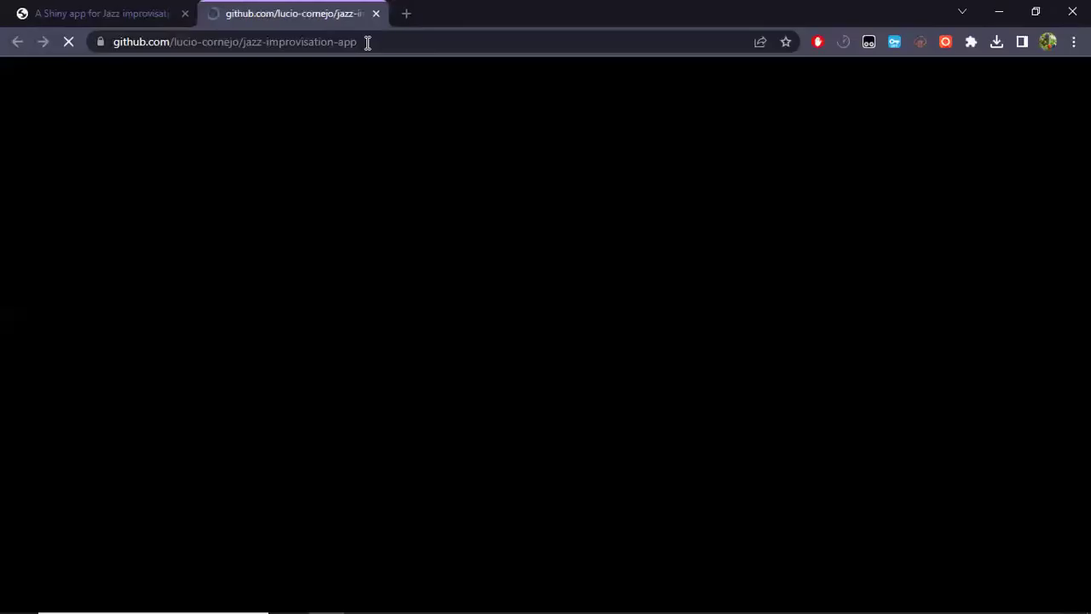
- Bring up the jazz-improvisation-app repository page, select its full web address, and switch to another window
left_click(68, 7)
left_click(253, 9)
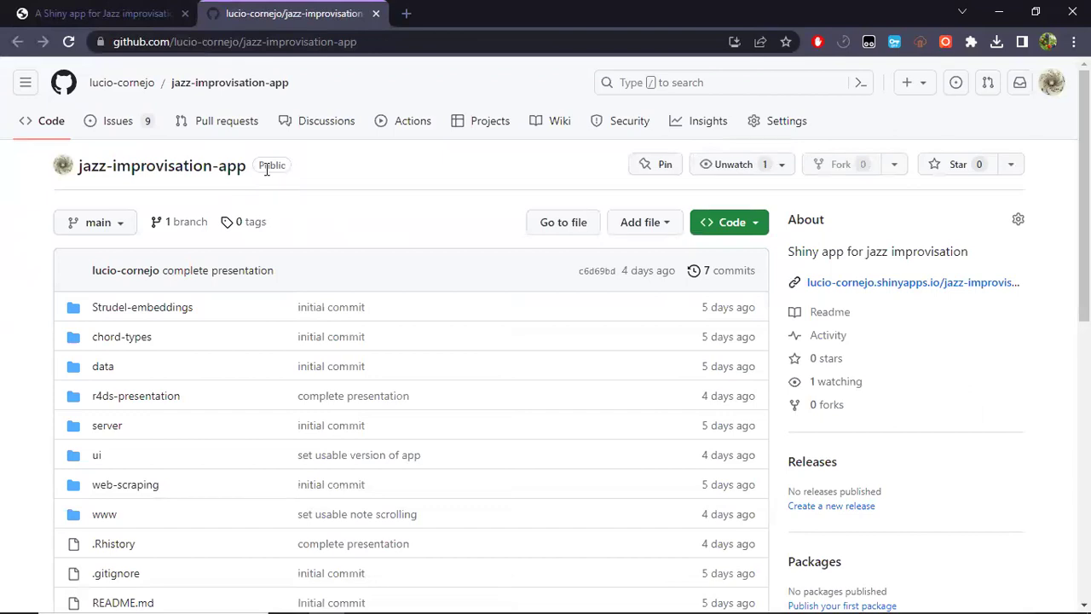
key("ctrl+l")
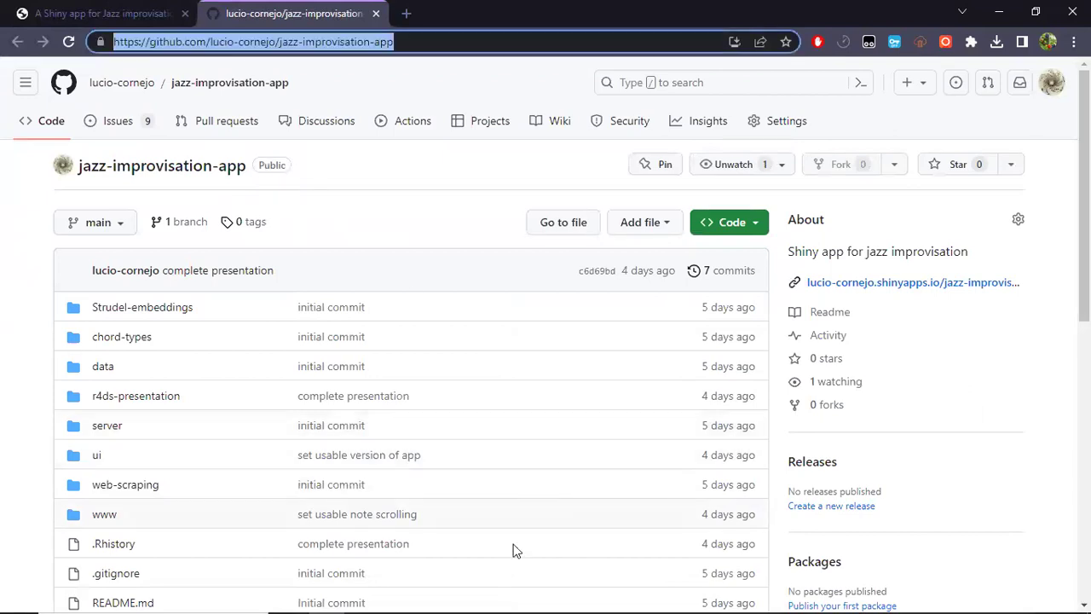
key("alt+Tab")
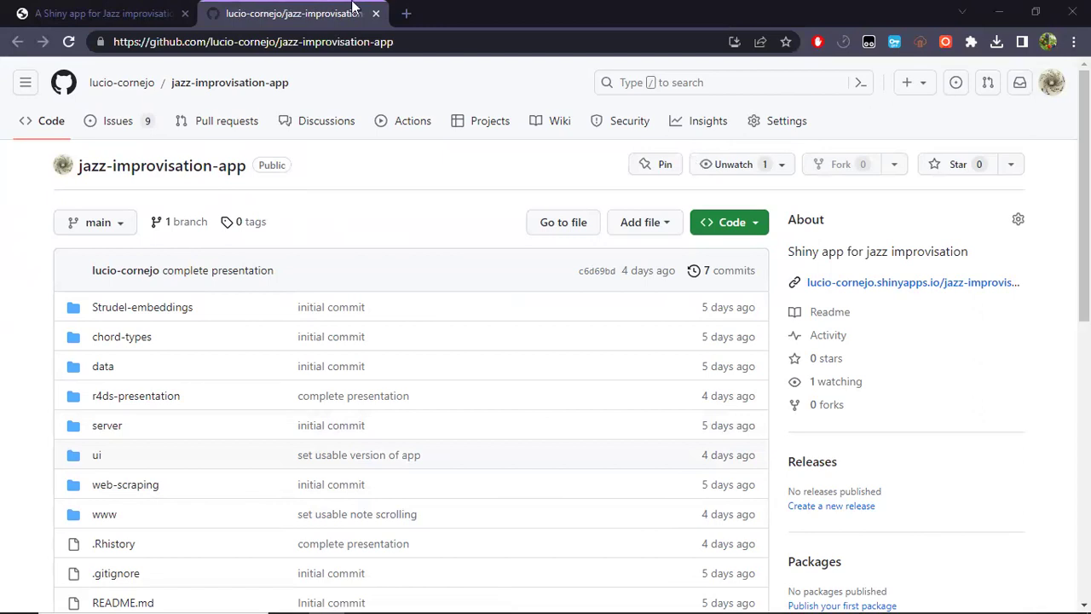
- Close the repository page and reveal the "Thank you!" line on the presentation's closing slide
left_click(132, 7)
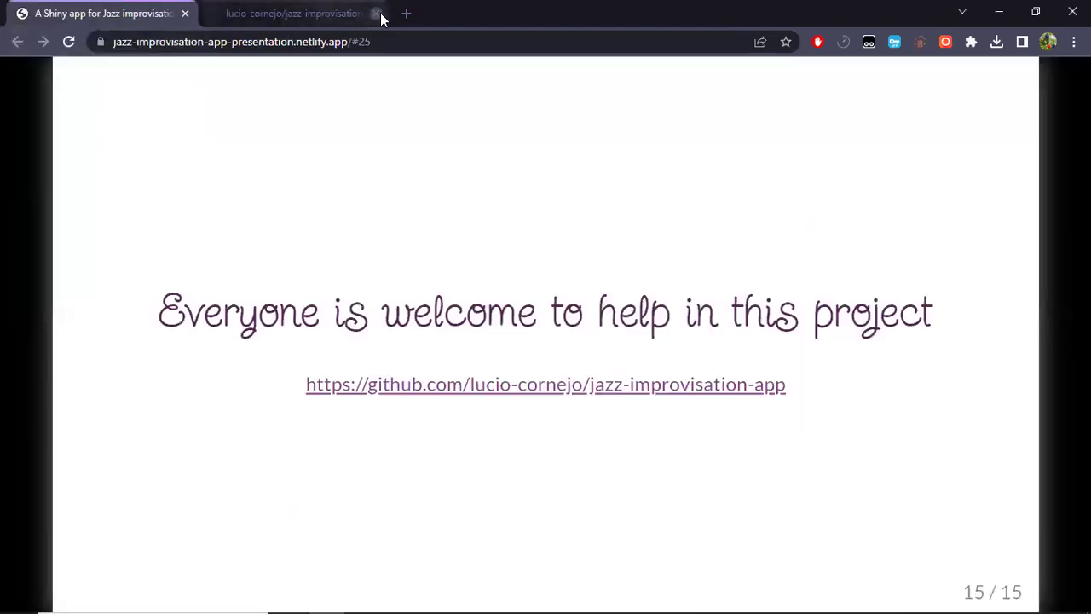
left_click(375, 15)
key("Right")
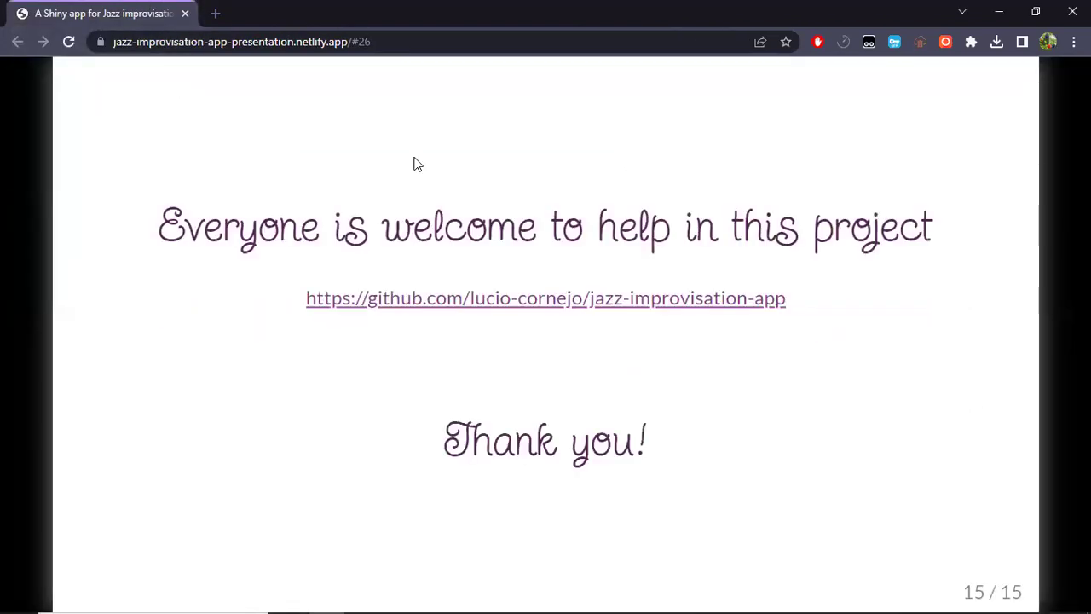